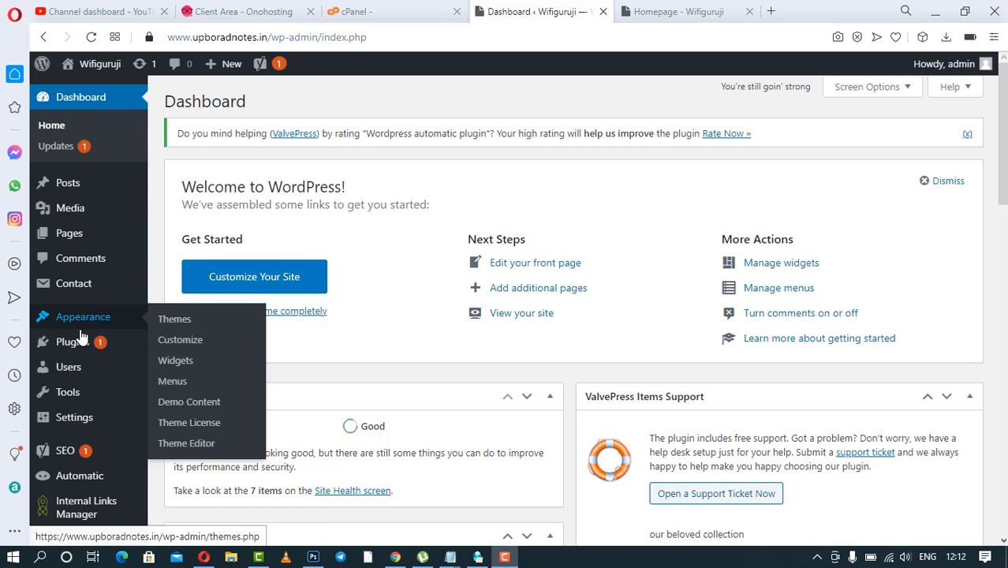
Search the plugin directory for "seo" on the Add Plugins page
mouse_move(128, 347)
click(201, 367)
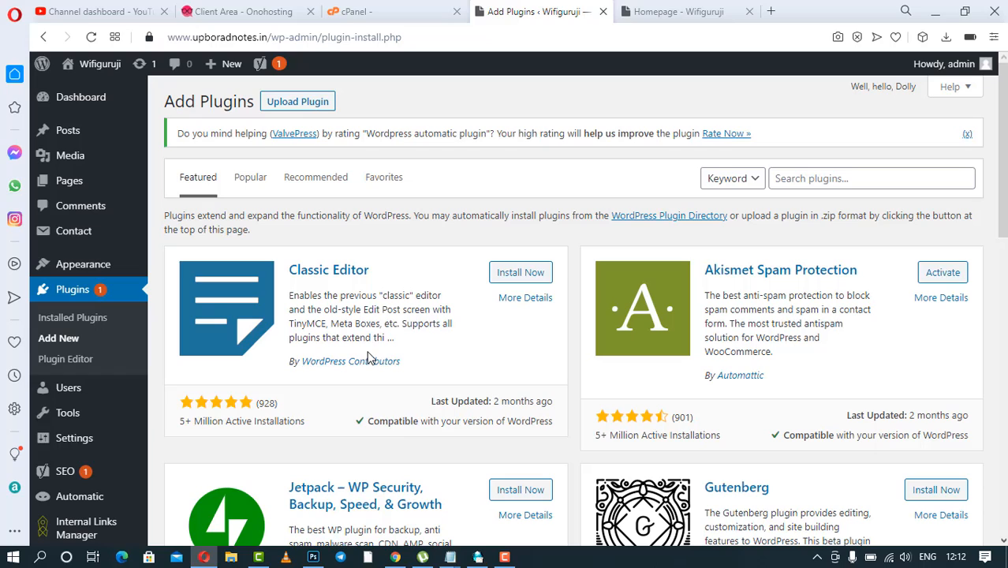
click(854, 176)
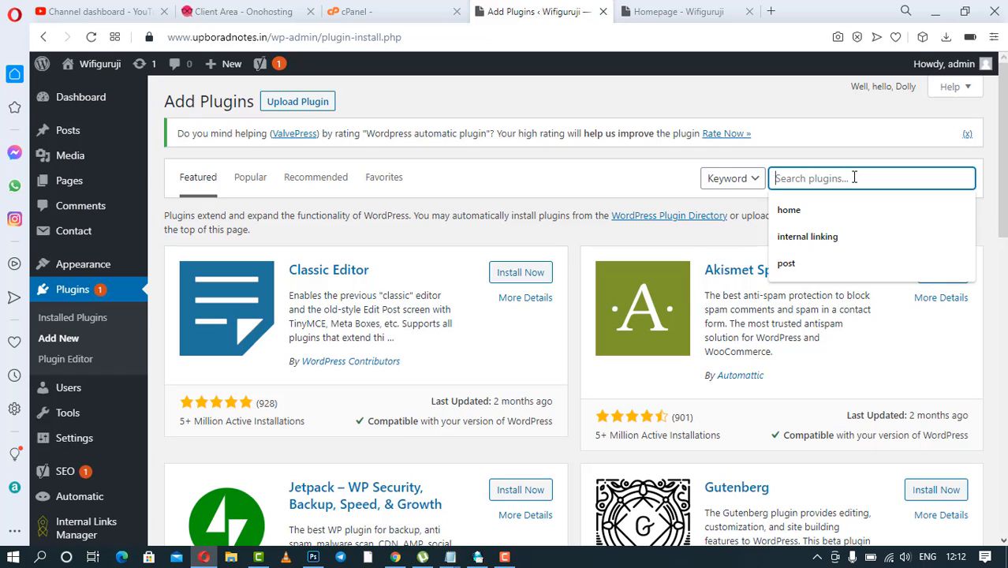
text(seo)
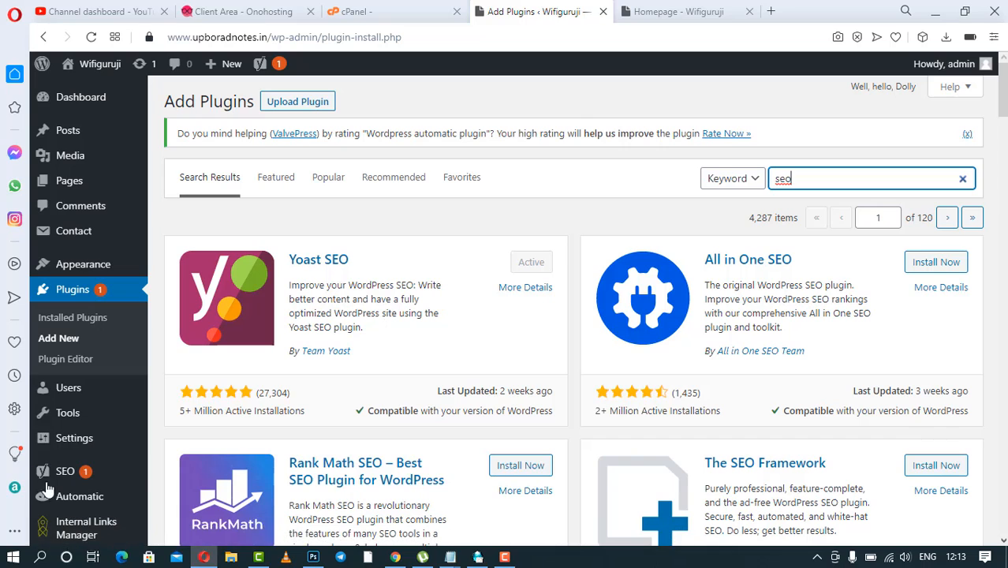
Open the Yoast SEO general settings and review the problems and notifications on its dashboard
mouse_move(64, 473)
click(186, 402)
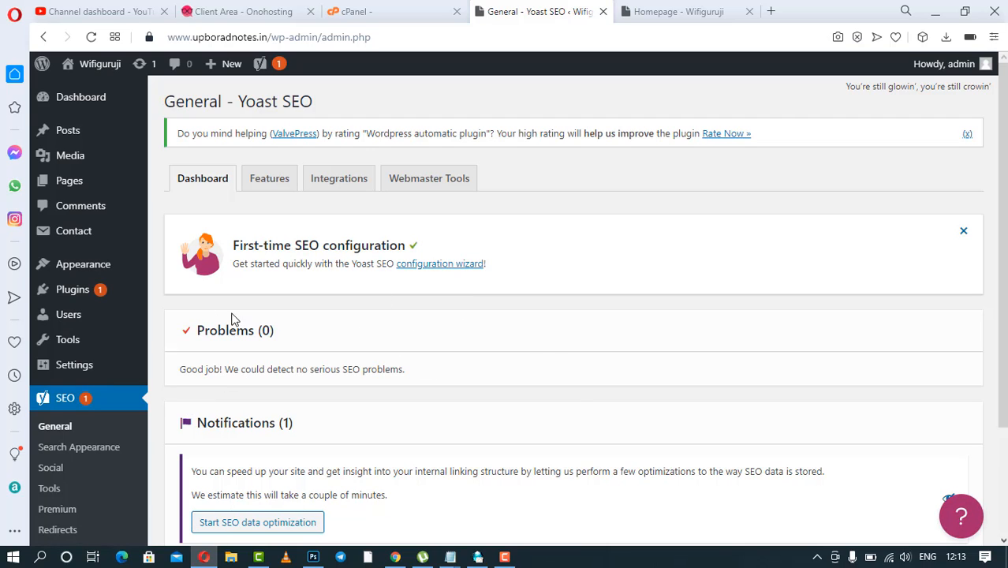
scroll(544, 338, down, 2)
scroll(545, 337, up, 2)
scroll(464, 285, down, 2)
scroll(464, 286, up, 2)
Review the Yoast SEO feature switches, from SEO analysis through XML sitemaps and the admin bar menu
click(271, 186)
scroll(500, 213, down, 2)
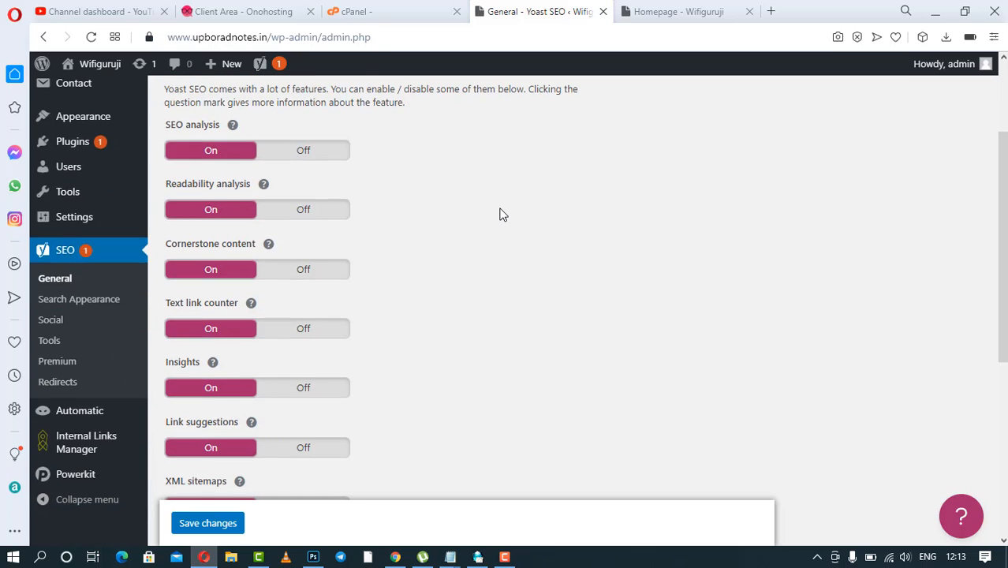
scroll(499, 213, up, 2)
scroll(499, 213, down, 7)
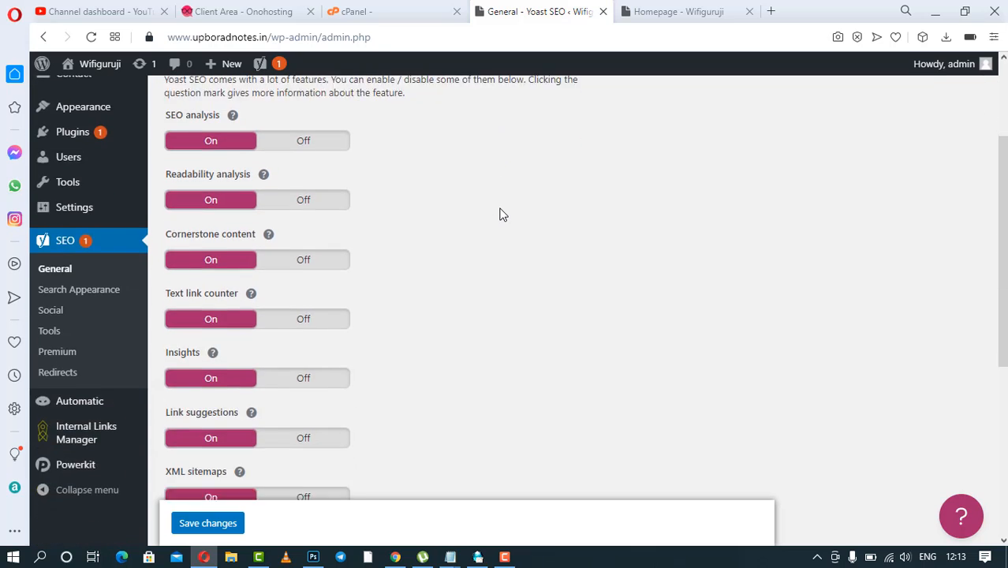
scroll(500, 213, up, 7)
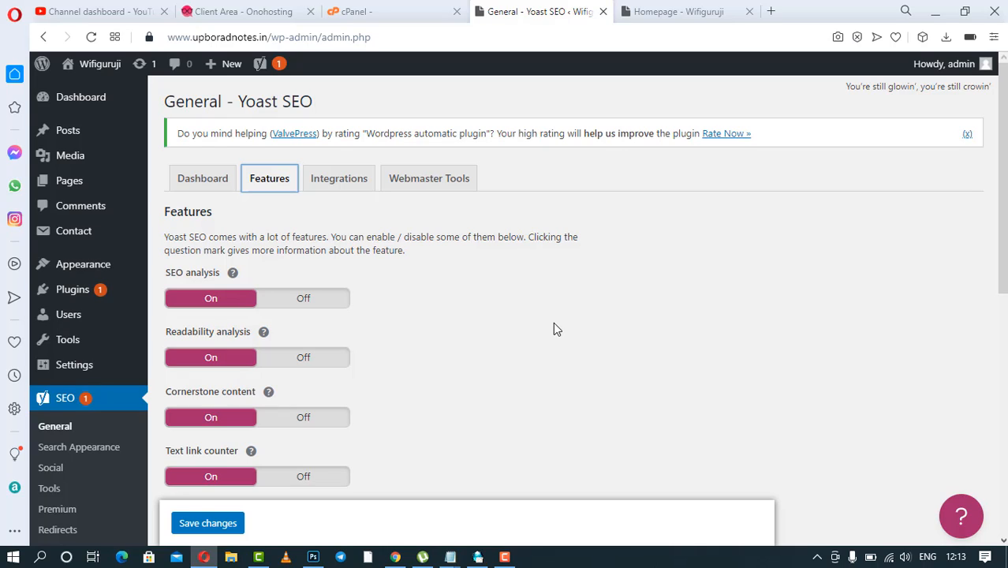
scroll(554, 323, down, 3)
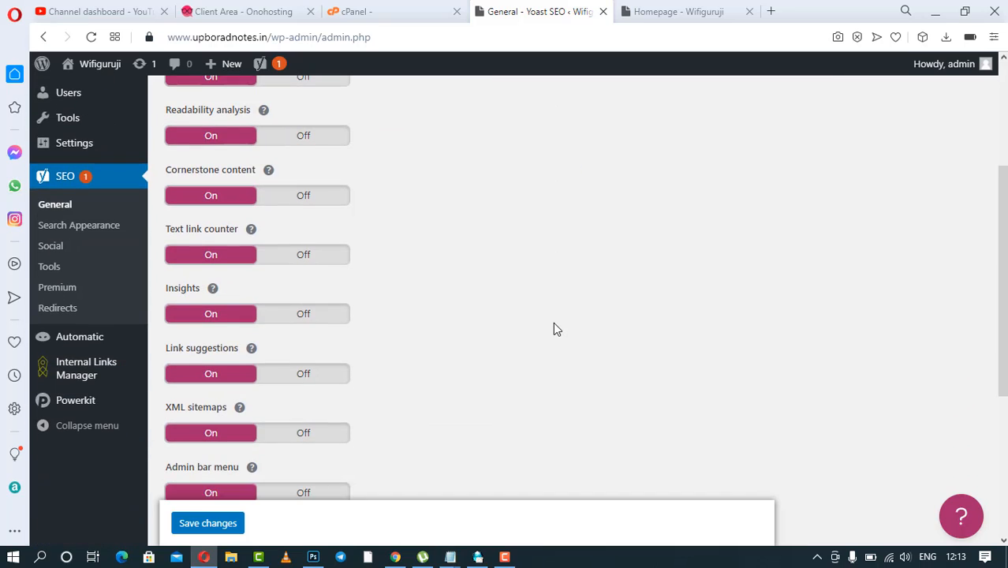
scroll(554, 324, down, 4)
scroll(553, 322, up, 8)
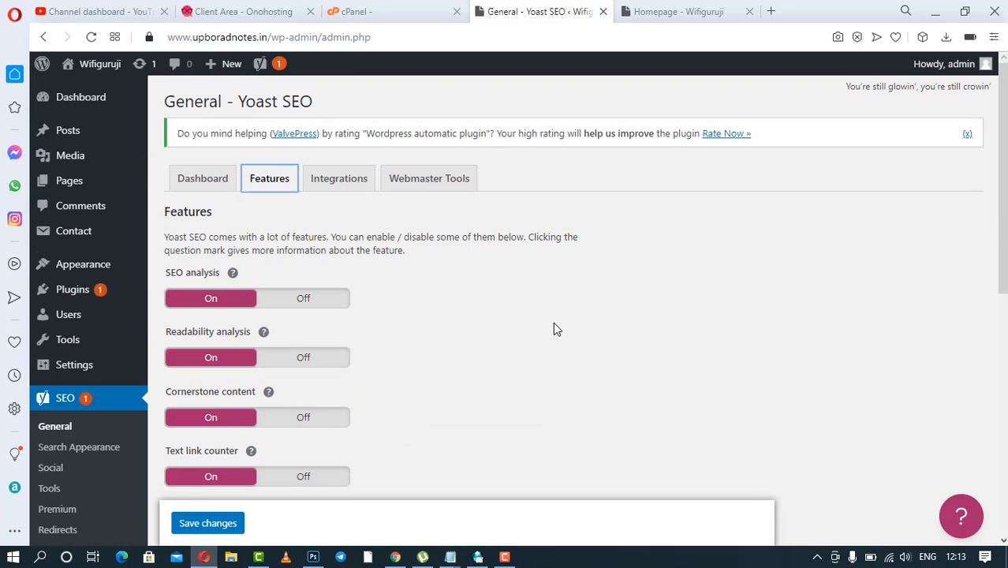
Try turning on the SEMrush and Ryte integrations, set both back to Off and save the changes
click(357, 188)
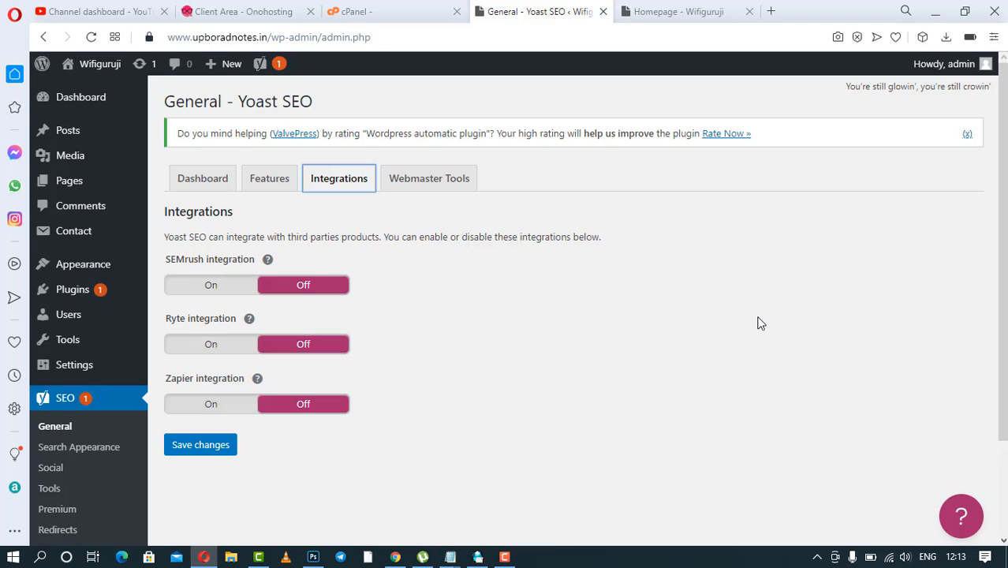
click(227, 287)
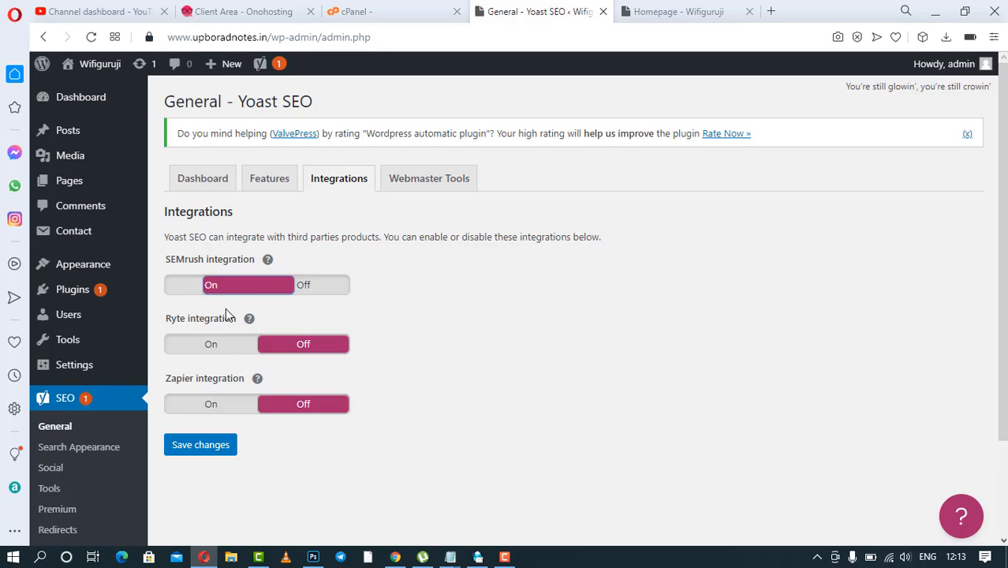
click(223, 352)
click(302, 349)
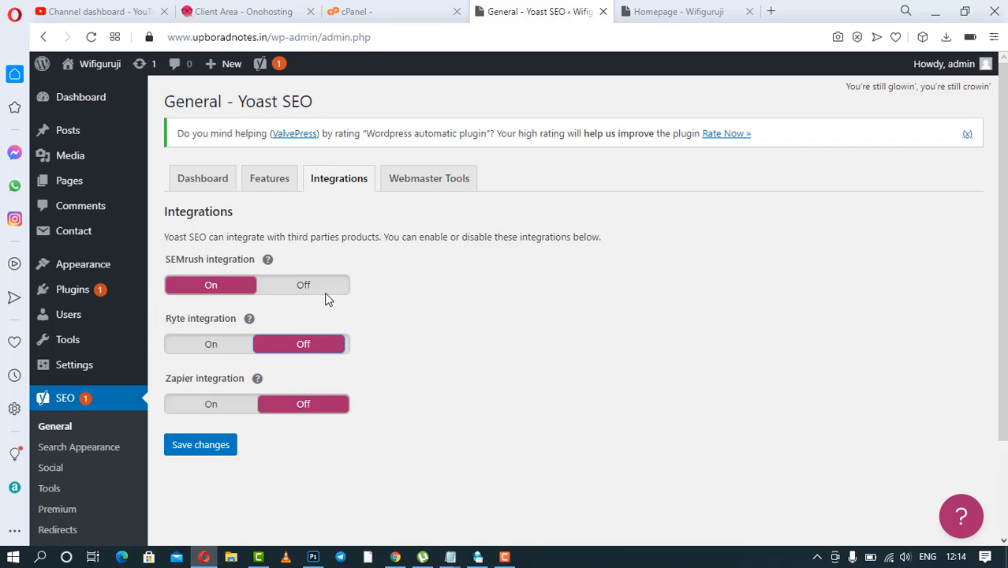
click(330, 290)
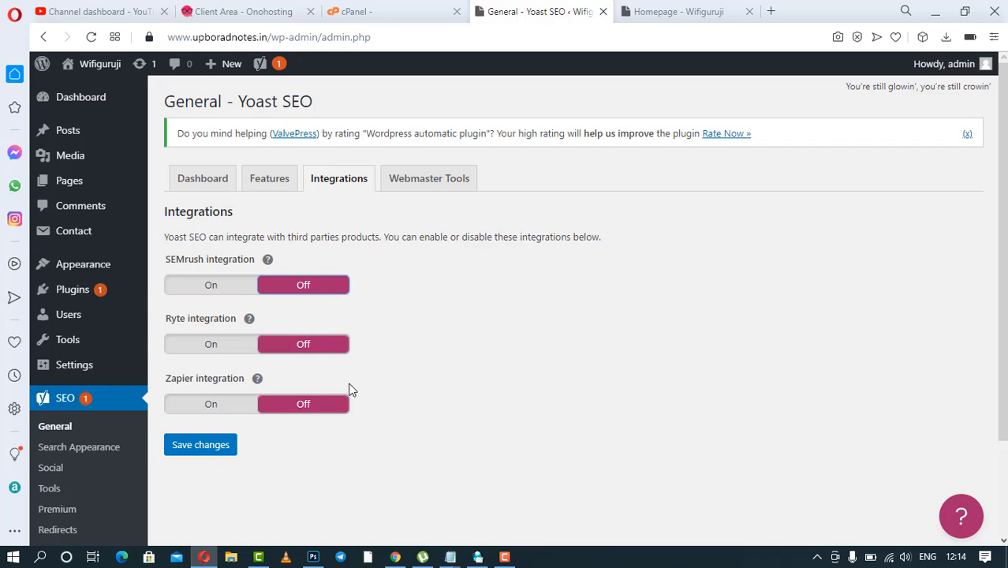
click(214, 451)
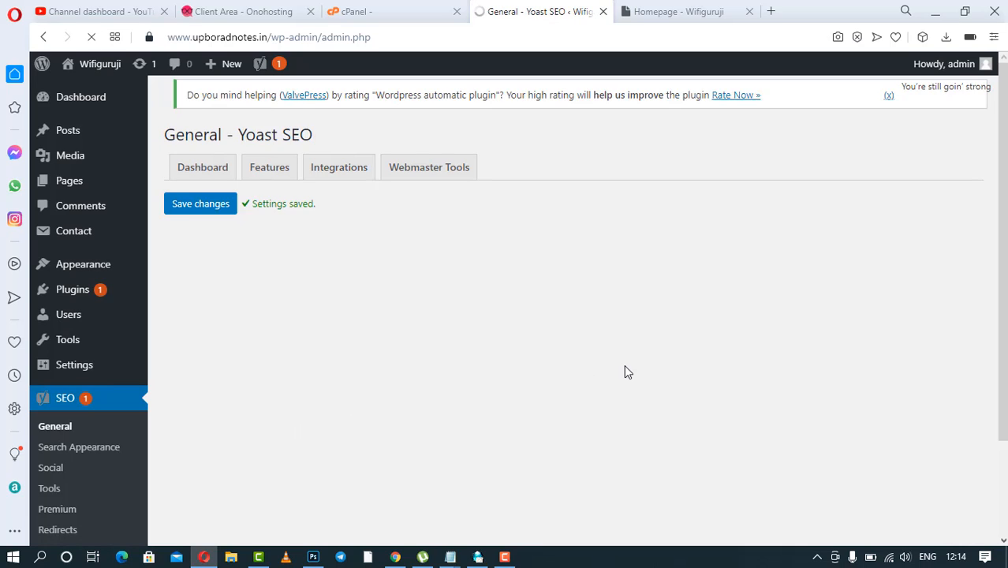
Clear the existing Google verification code in the Webmaster Tools verification settings
click(456, 192)
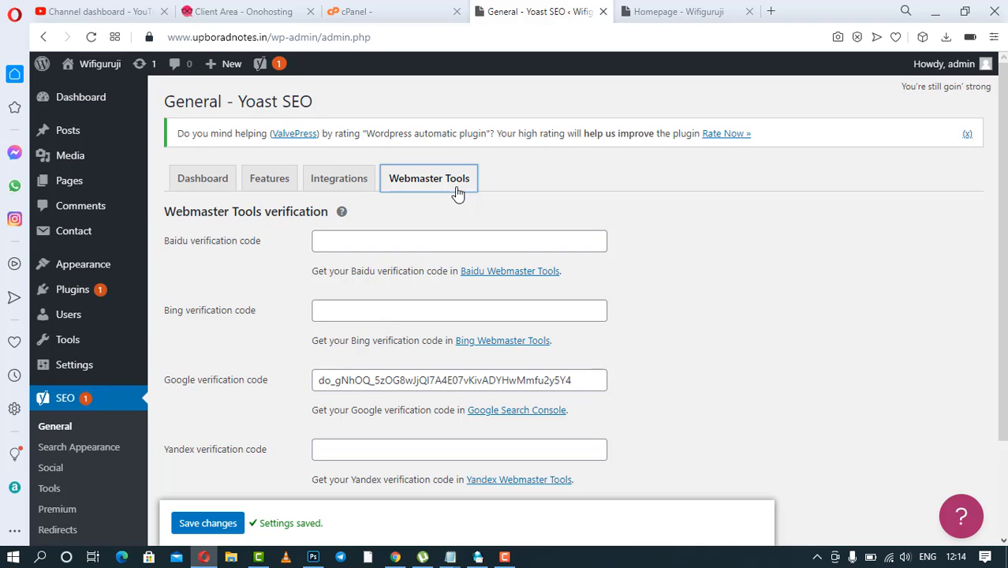
drag(585, 380, 285, 387)
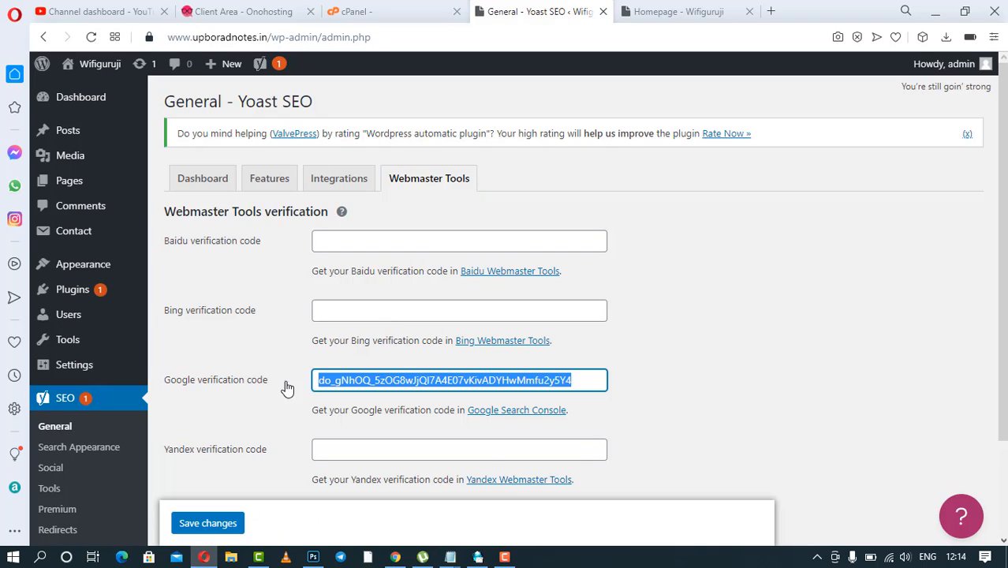
key(BackSpace)
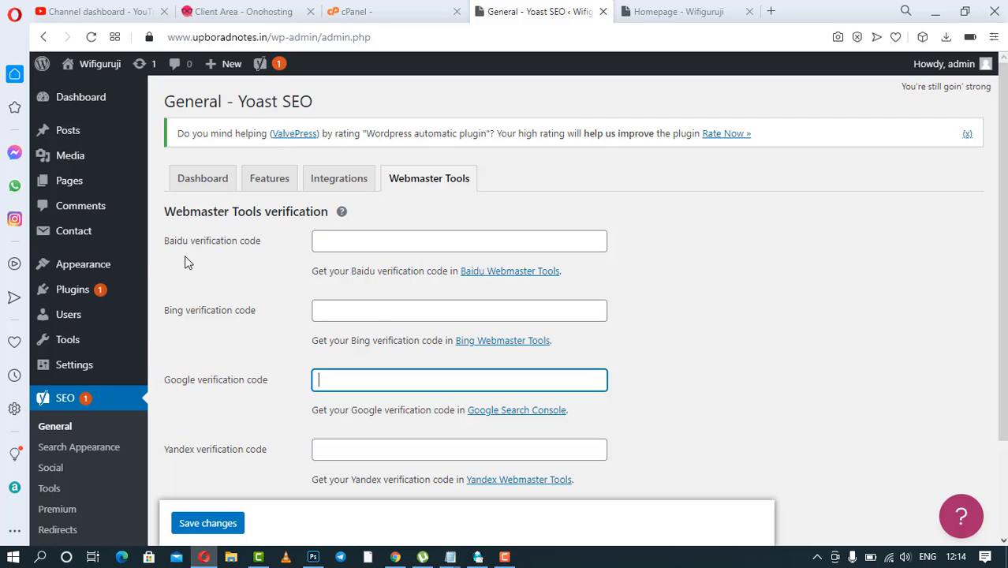
Open the linked Google Search Console verification page and switch to the first alternative Google account
click(530, 412)
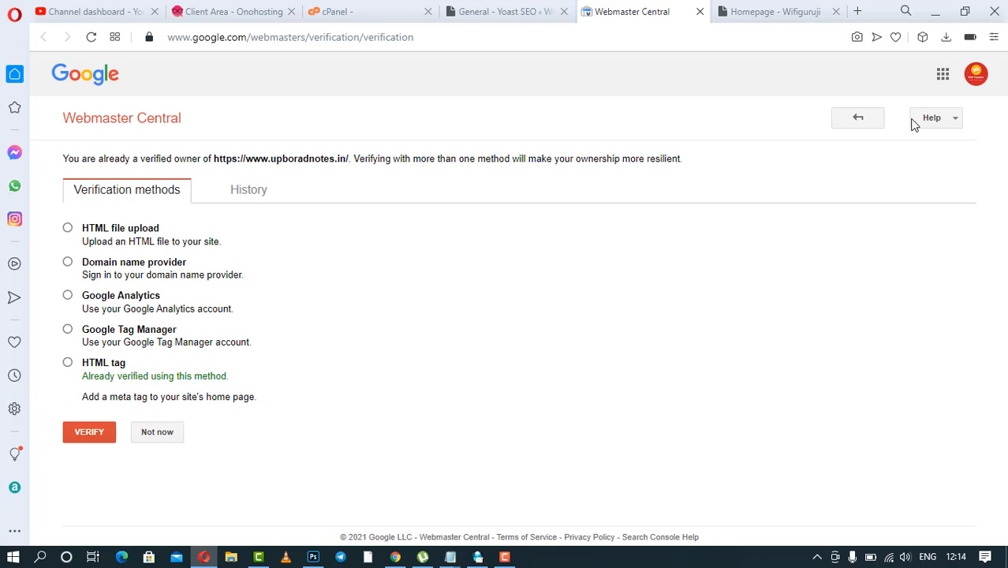
click(977, 76)
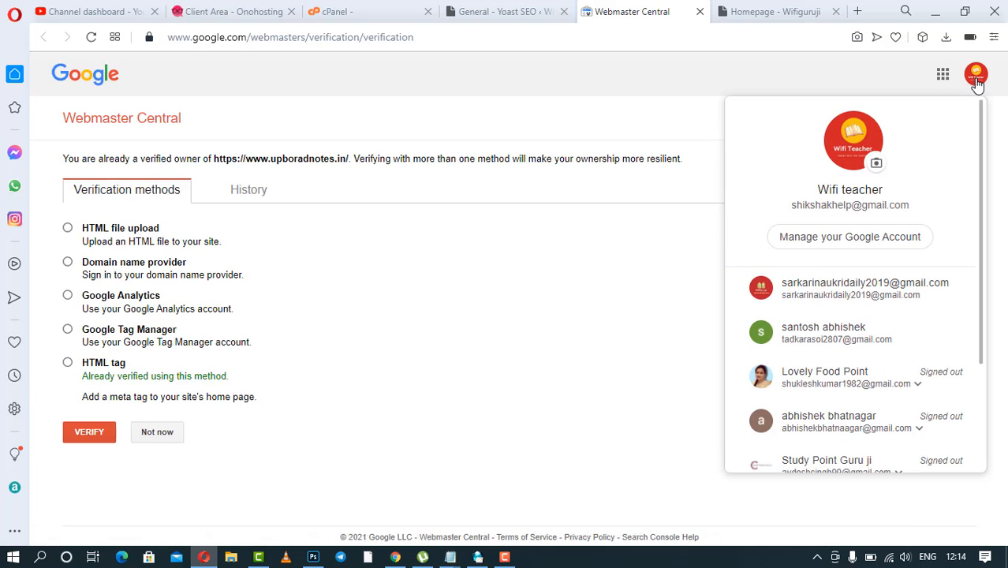
click(830, 287)
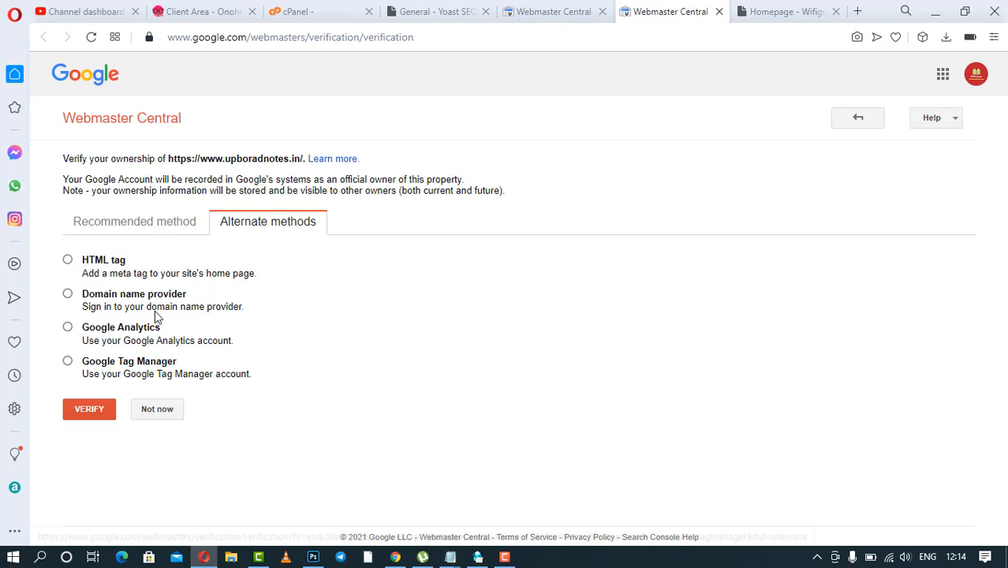
Choose the HTML tag verification method and copy its verification meta tag into a new Notepad document
click(69, 261)
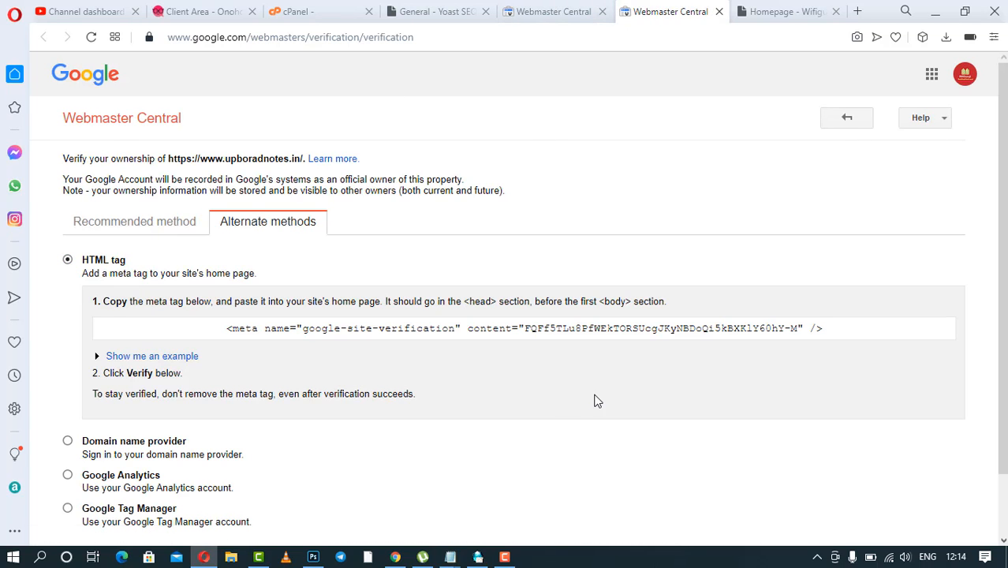
click(602, 325)
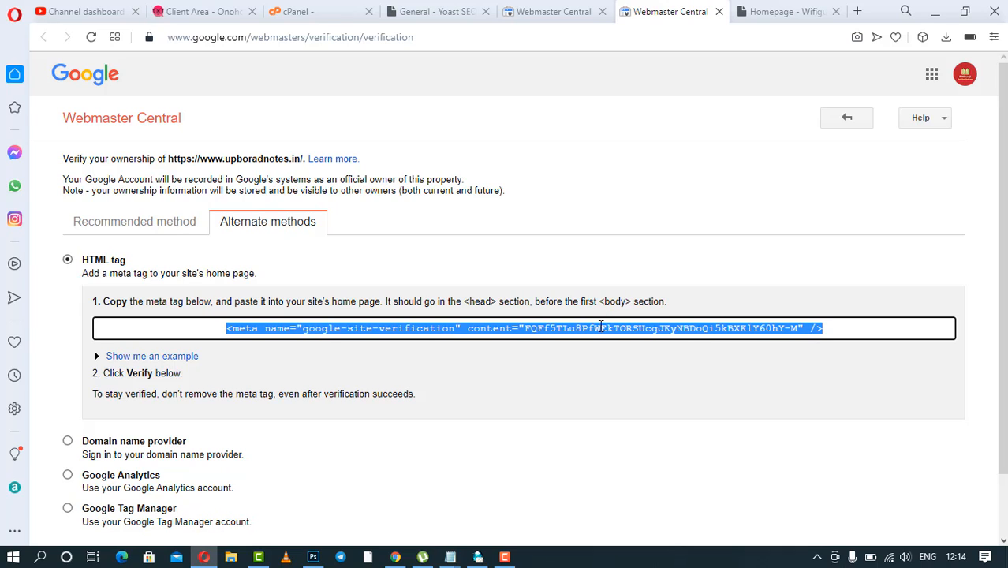
click(450, 558)
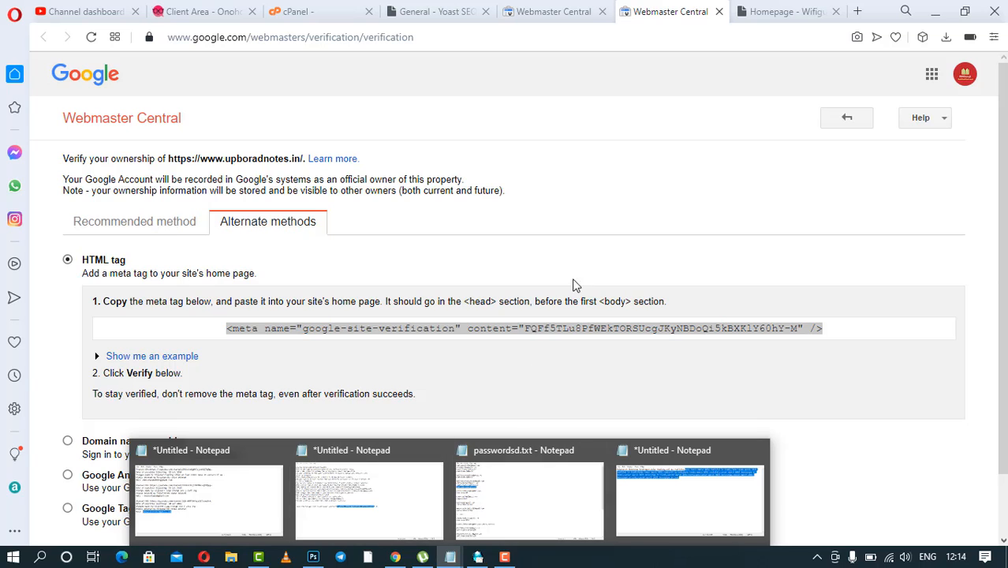
click(661, 196)
key(super+r)
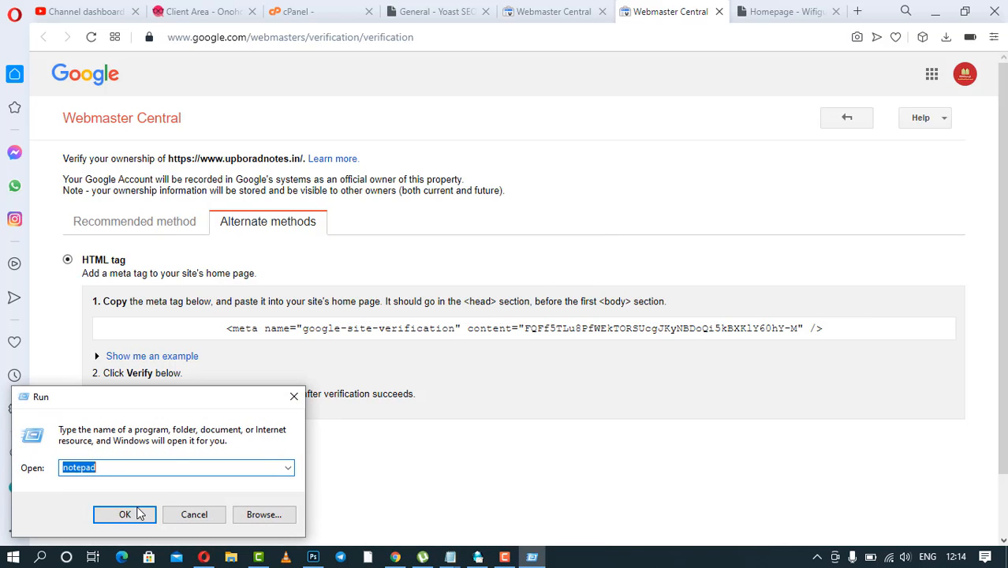
click(136, 513)
key(ctrl+v)
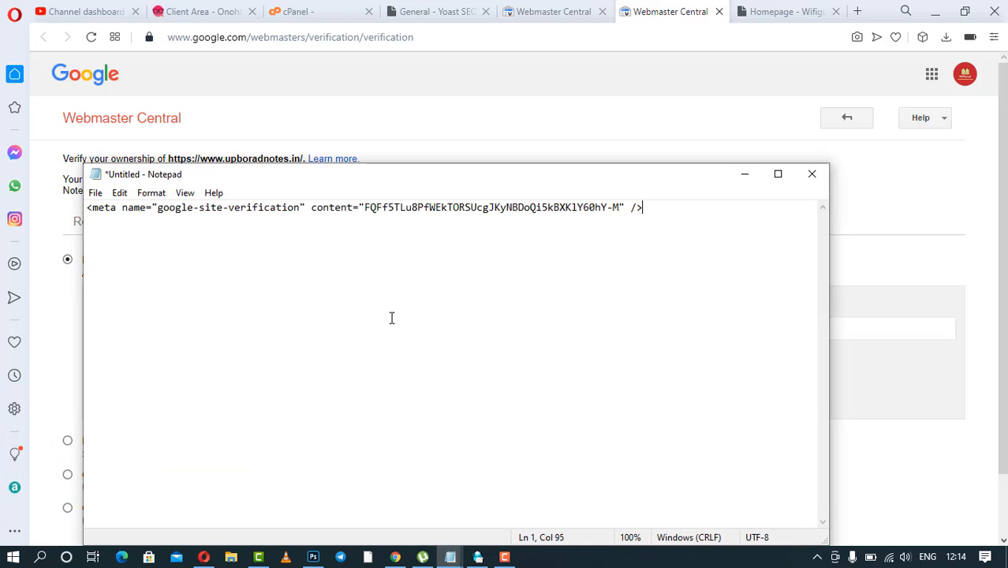
Copy only the verification code from the meta tag into Yoast's Google verification code field and save the changes
drag(364, 208, 620, 207)
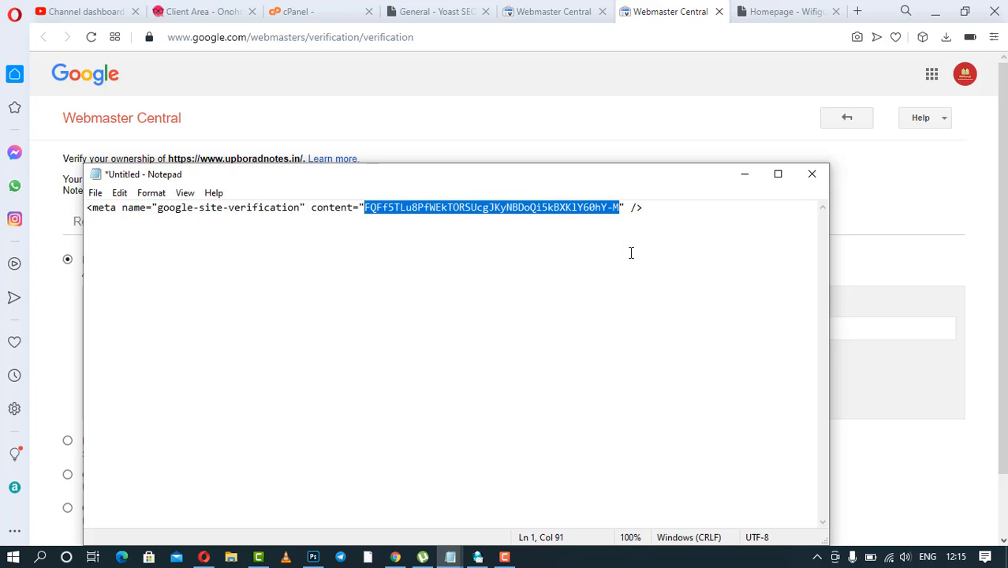
click(745, 174)
click(422, 7)
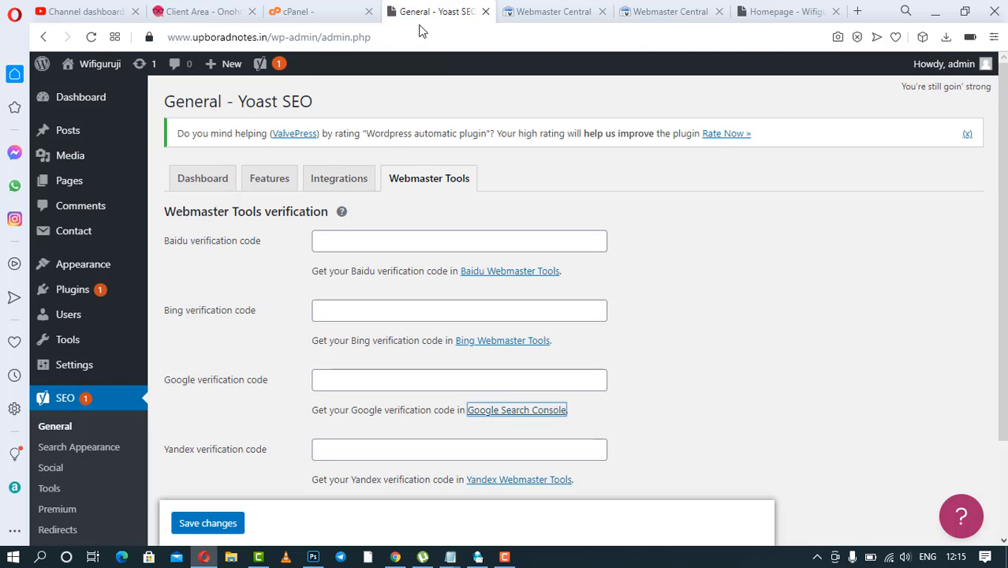
click(394, 381)
key(ctrl+v)
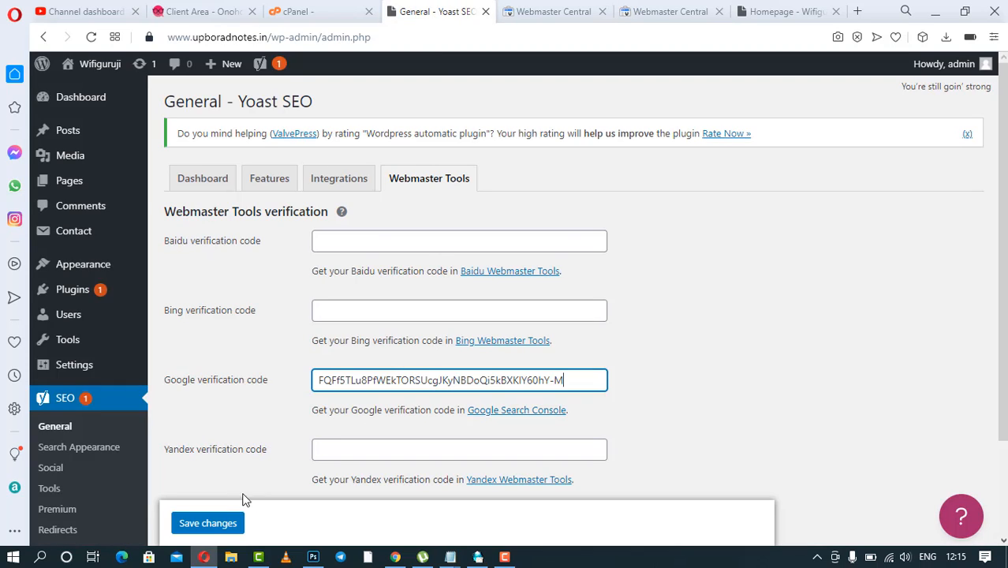
click(209, 522)
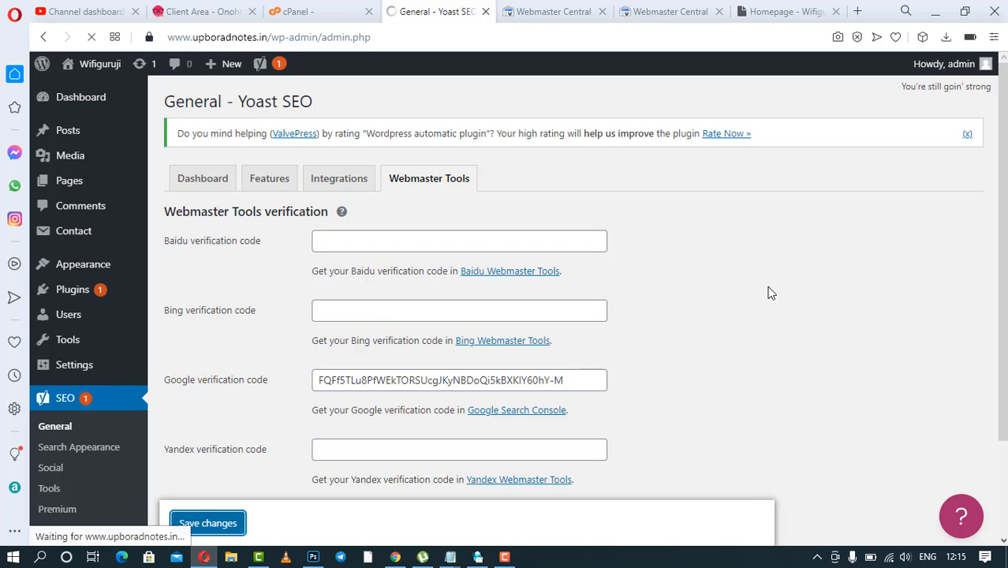
Verify ownership of the site in Webmaster Central with the HTML tag method under the newly chosen account
click(554, 10)
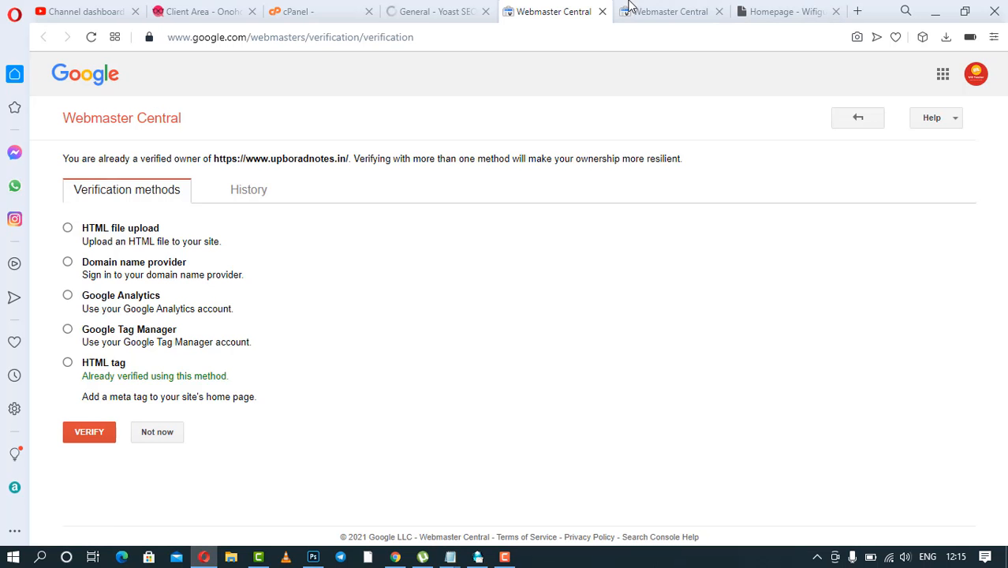
click(655, 11)
scroll(516, 254, down, 2)
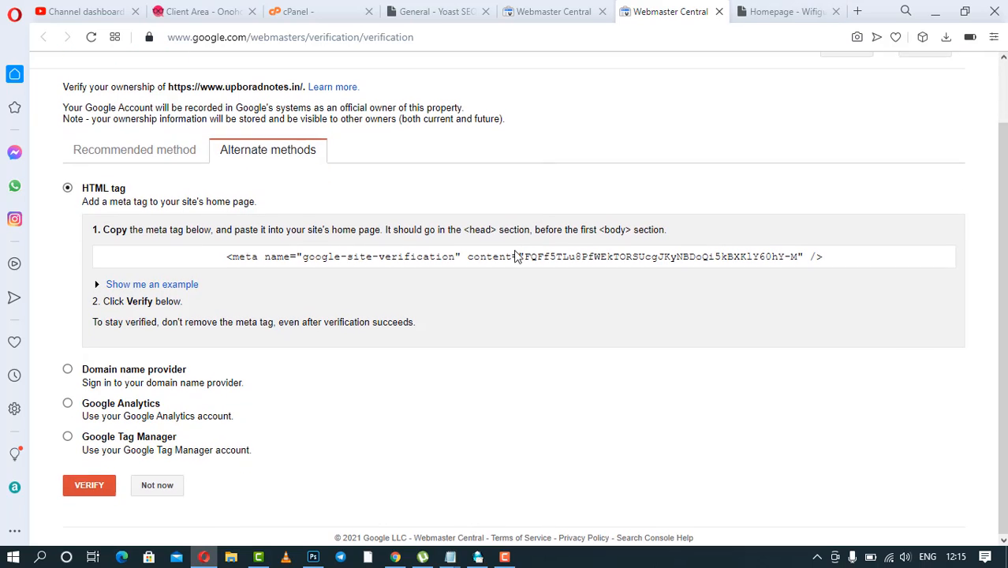
click(89, 484)
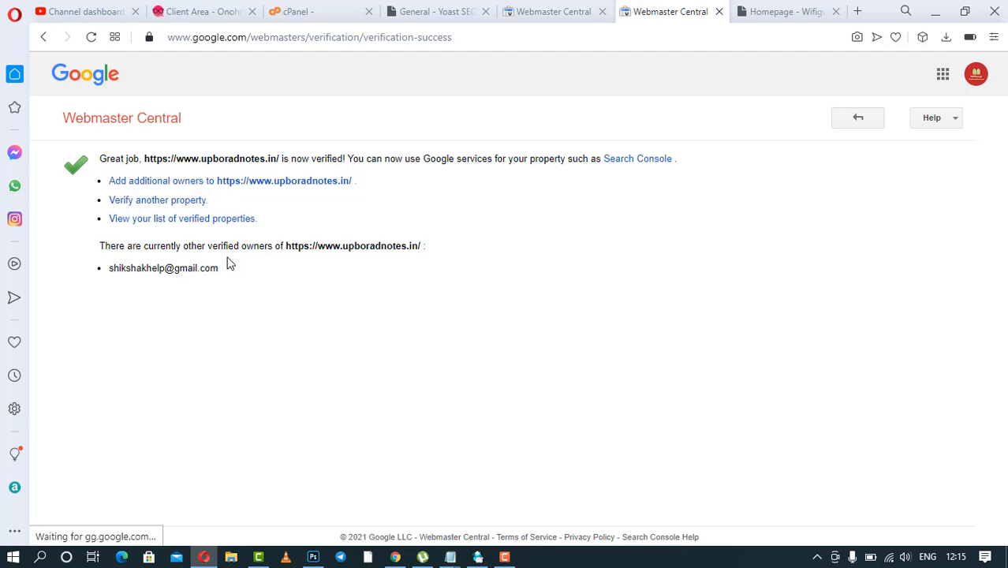
Check the verified owners of the site and go back to the original account's verification page
drag(101, 243, 349, 247)
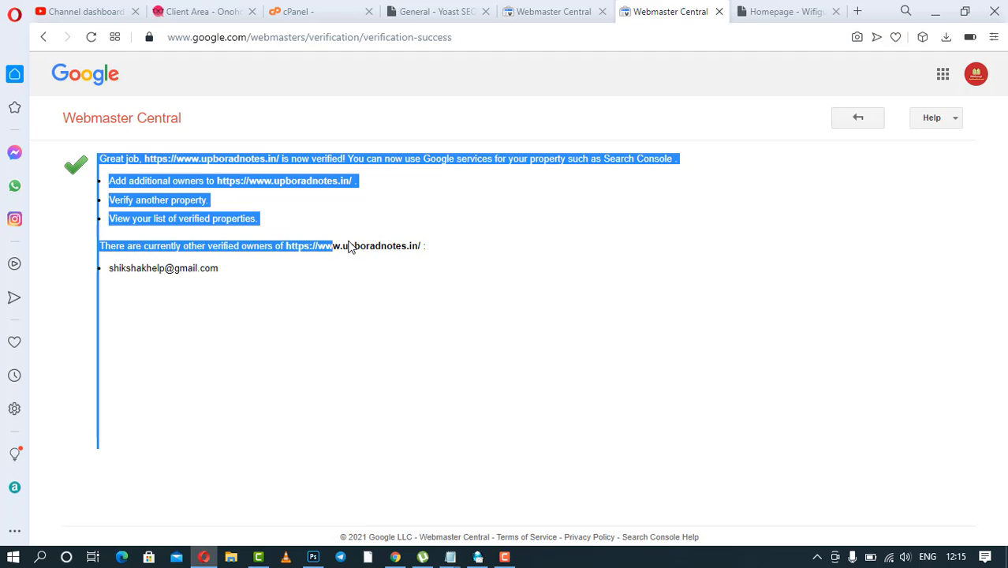
click(410, 250)
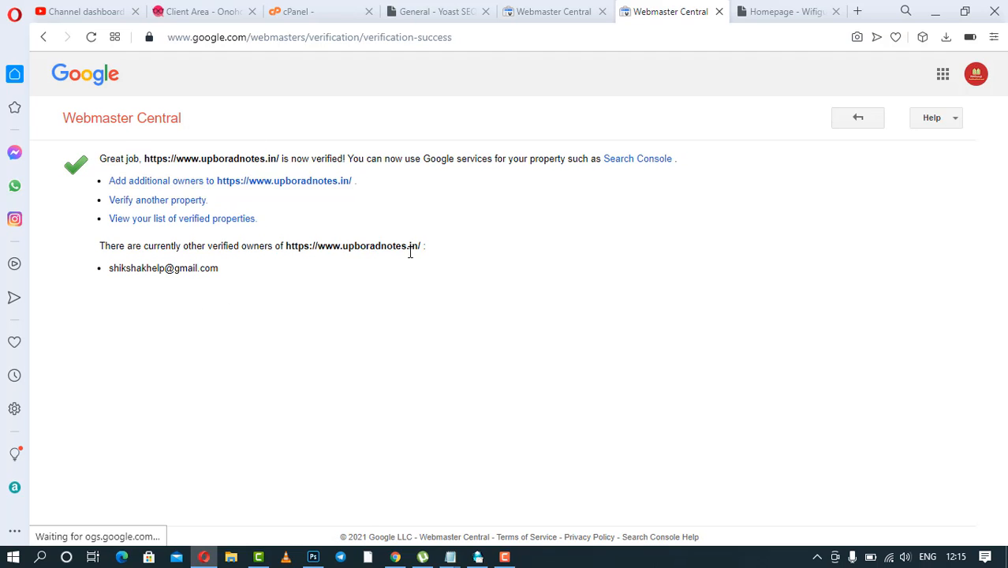
click(543, 11)
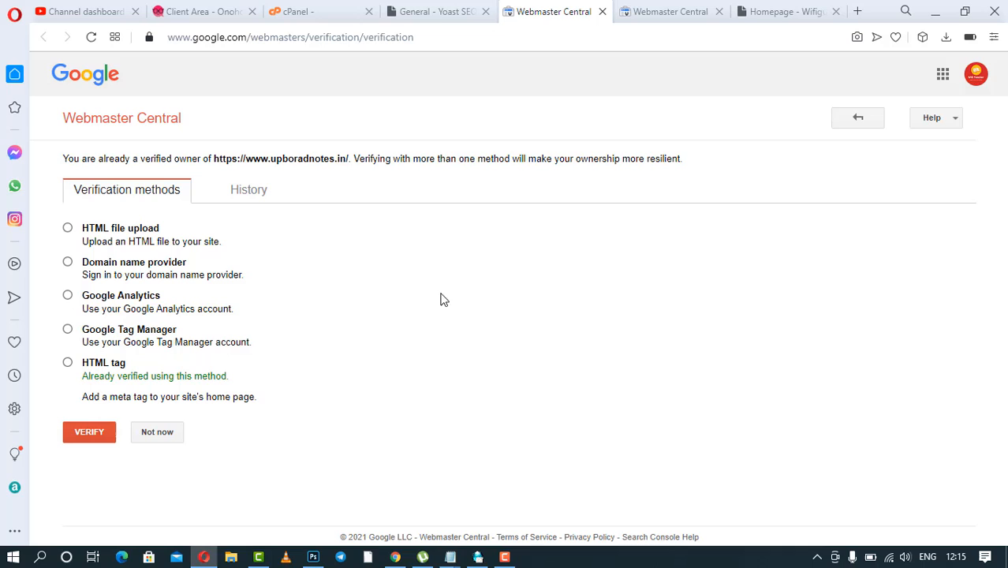
Close the original account's verification page and review Yoast SEO's general Search Appearance settings down to the personal info section
click(603, 11)
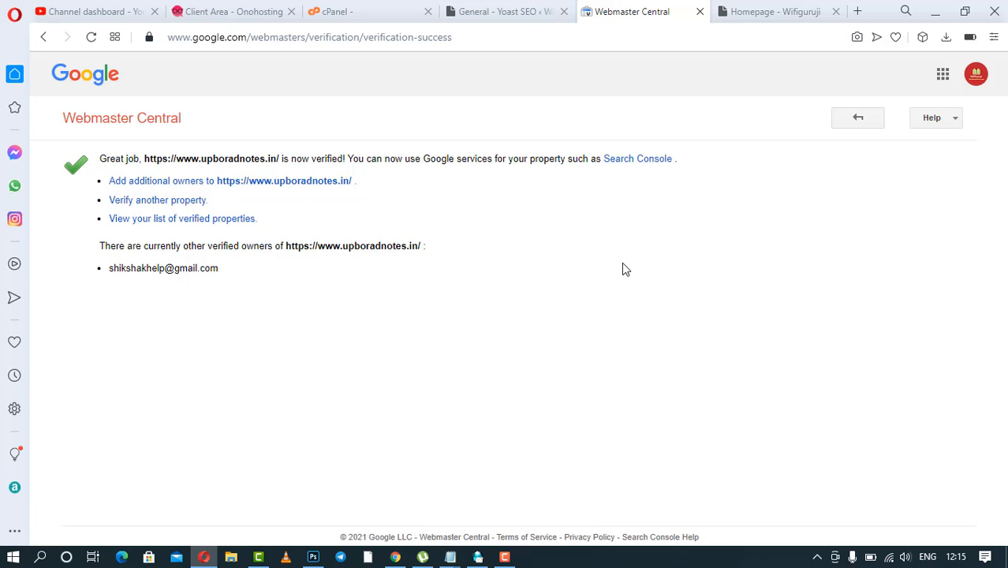
click(549, 12)
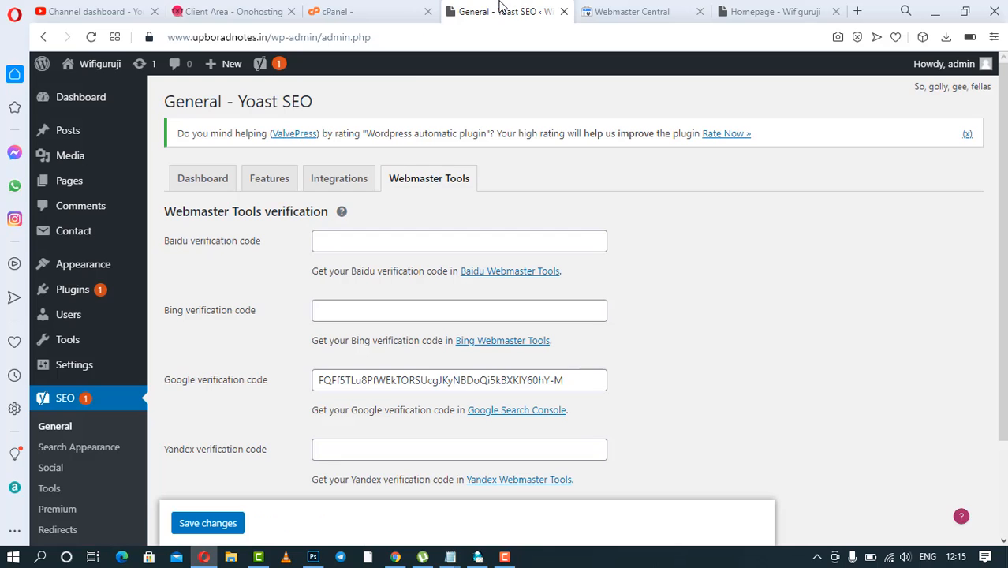
click(94, 448)
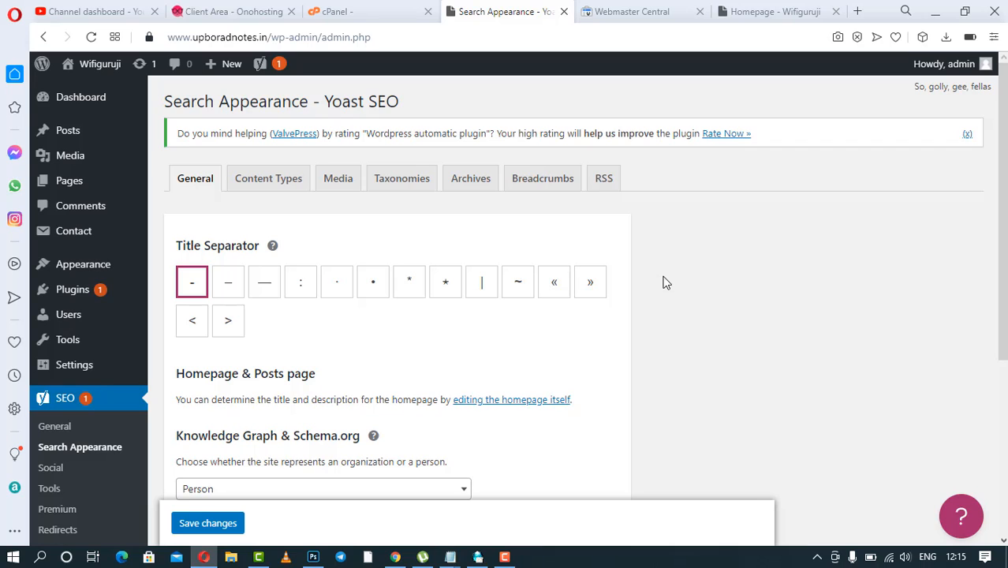
scroll(664, 282, down, 4)
scroll(664, 282, up, 4)
scroll(584, 321, down, 1)
scroll(583, 321, down, 2)
scroll(584, 321, down, 1)
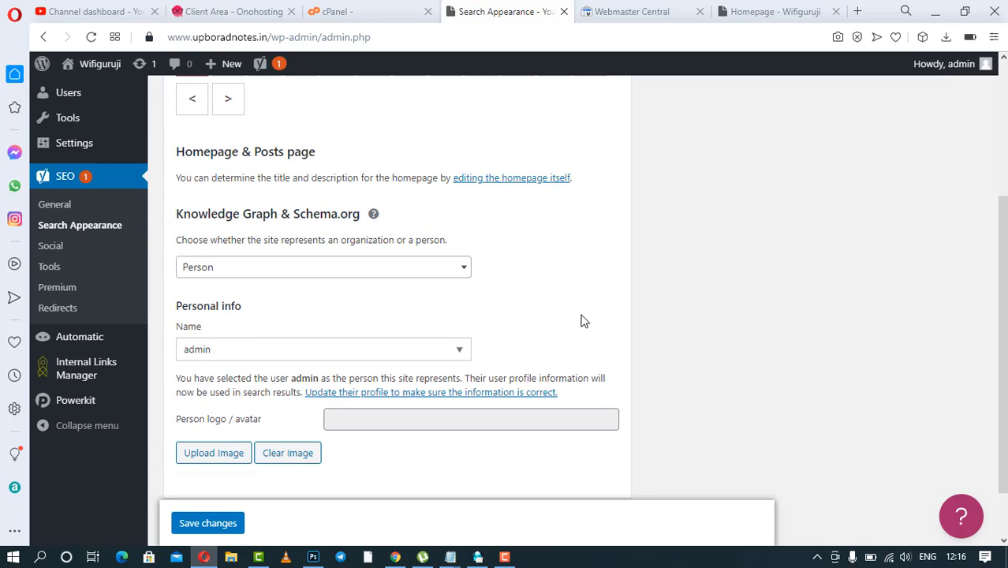
Search Google for "facebook" and examine the knowledge panel beside the results
click(665, 11)
click(496, 37)
text(google.com)
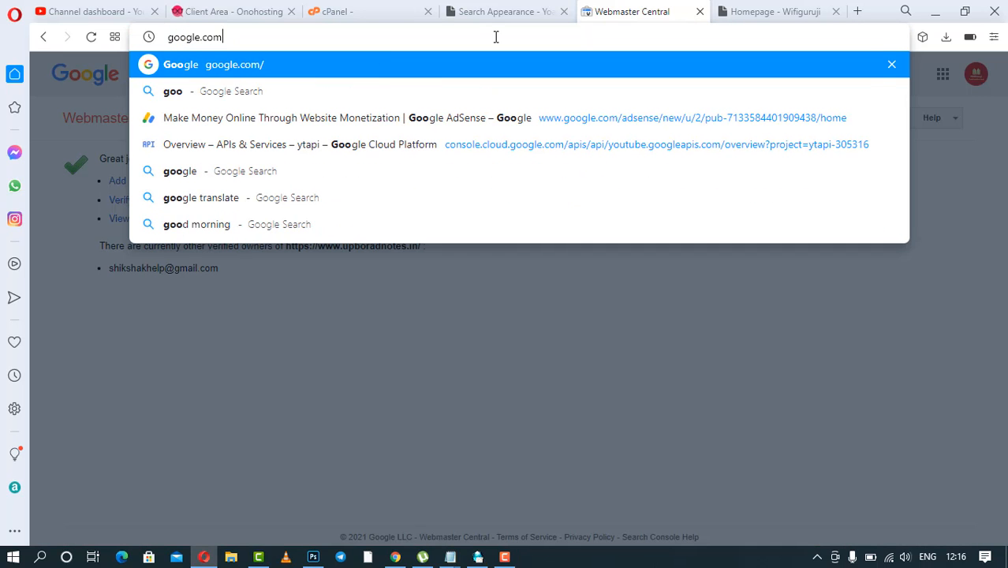
key(Return)
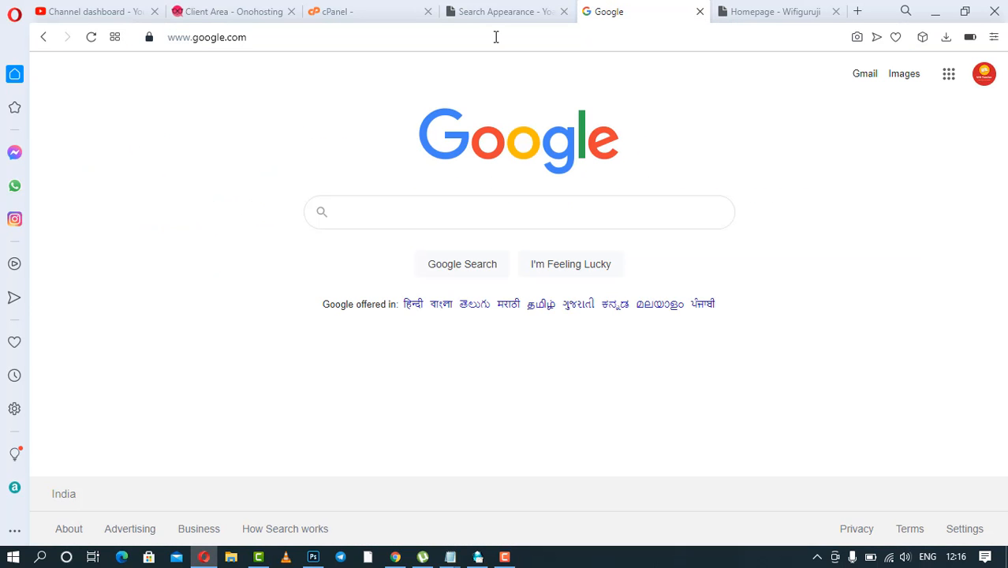
text(facebook)
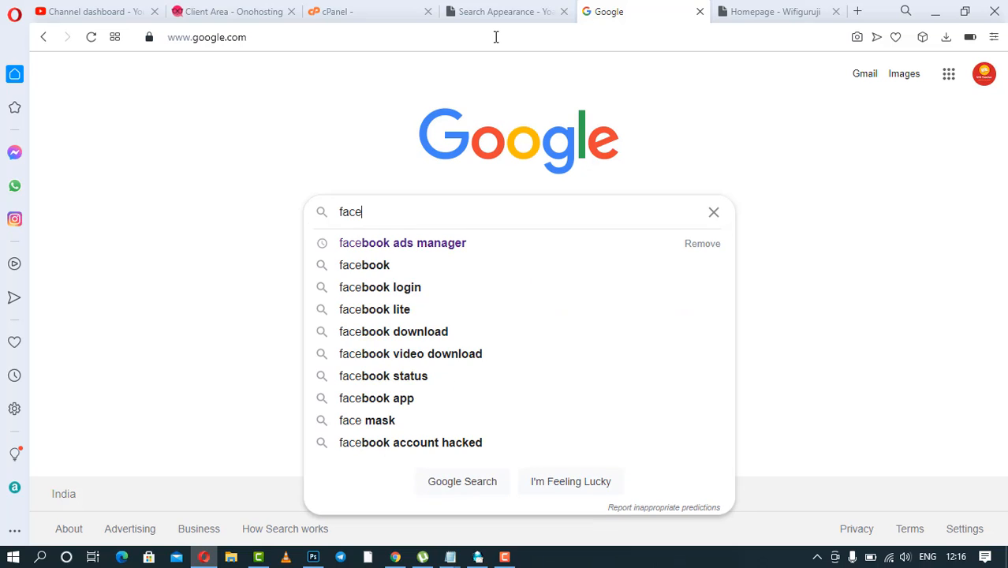
key(Return)
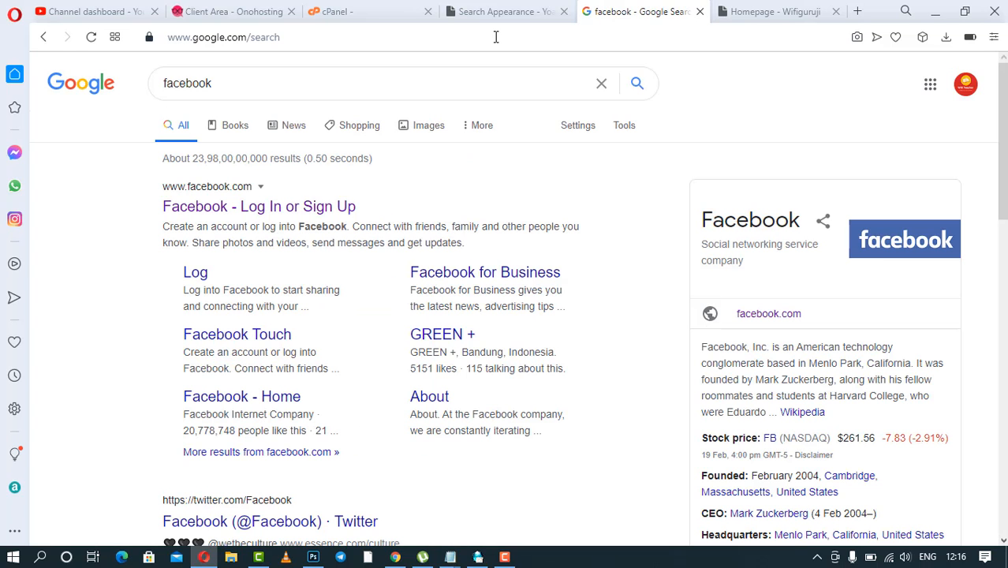
scroll(781, 221, down, 3)
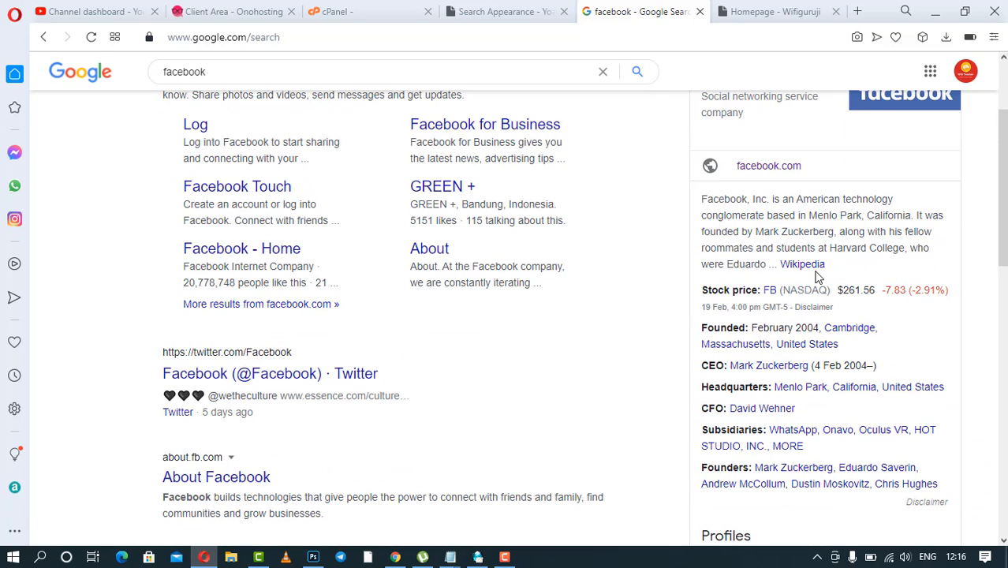
Return to Yoast's Search Appearance page and review the Knowledge Graph, person logo and title separator settings
click(473, 12)
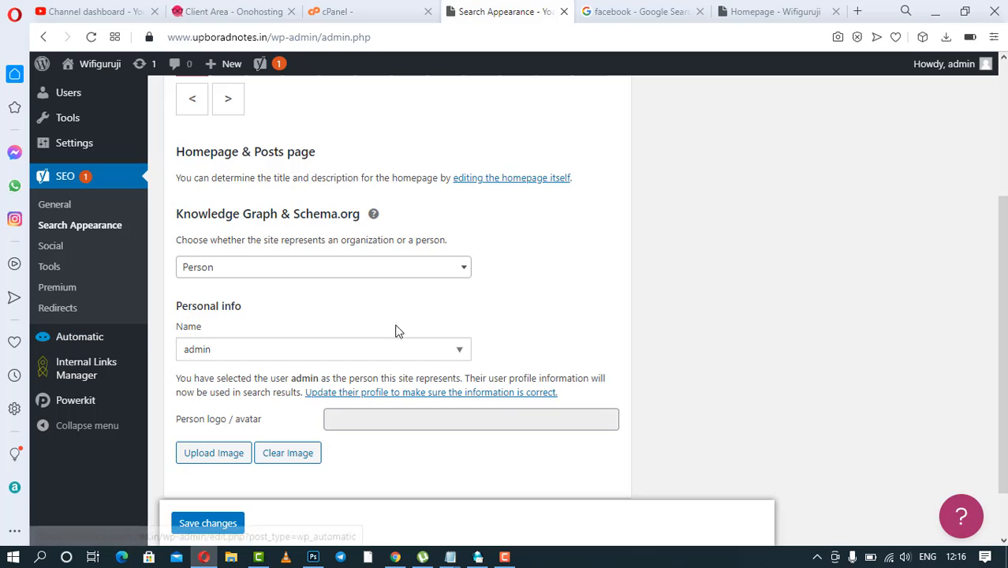
scroll(230, 388, down, 1)
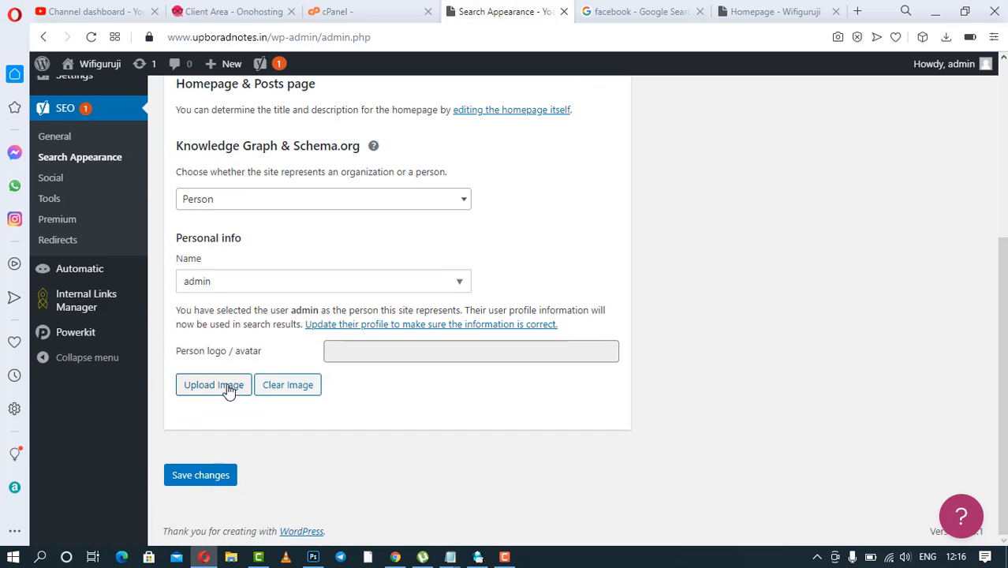
scroll(672, 255, up, 1)
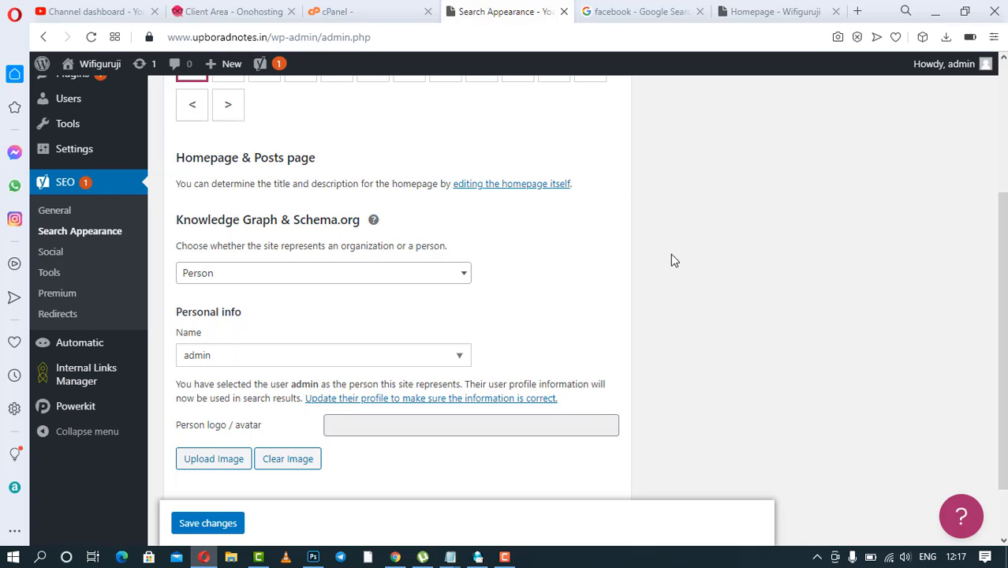
scroll(671, 255, up, 2)
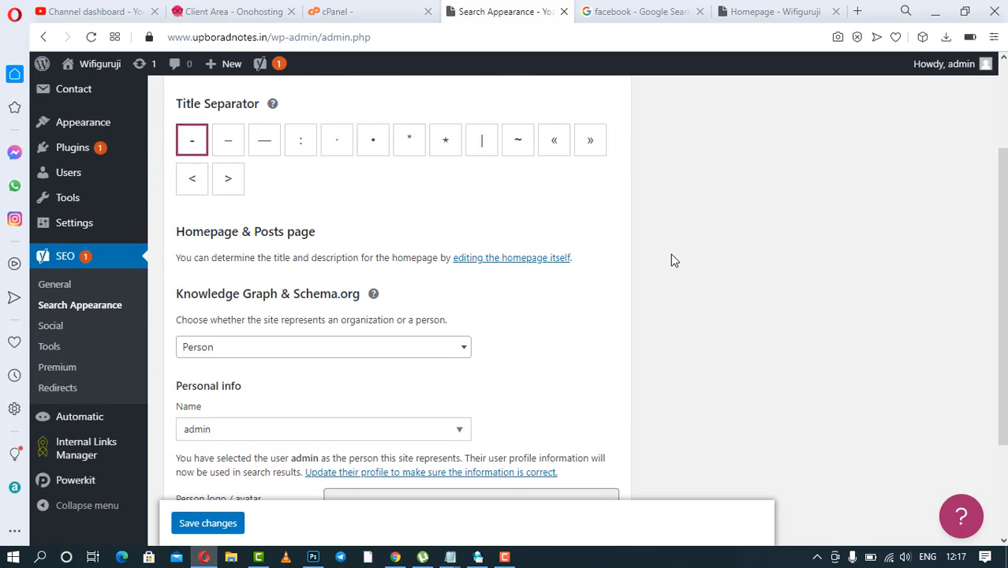
scroll(672, 254, down, 2)
scroll(671, 253, up, 3)
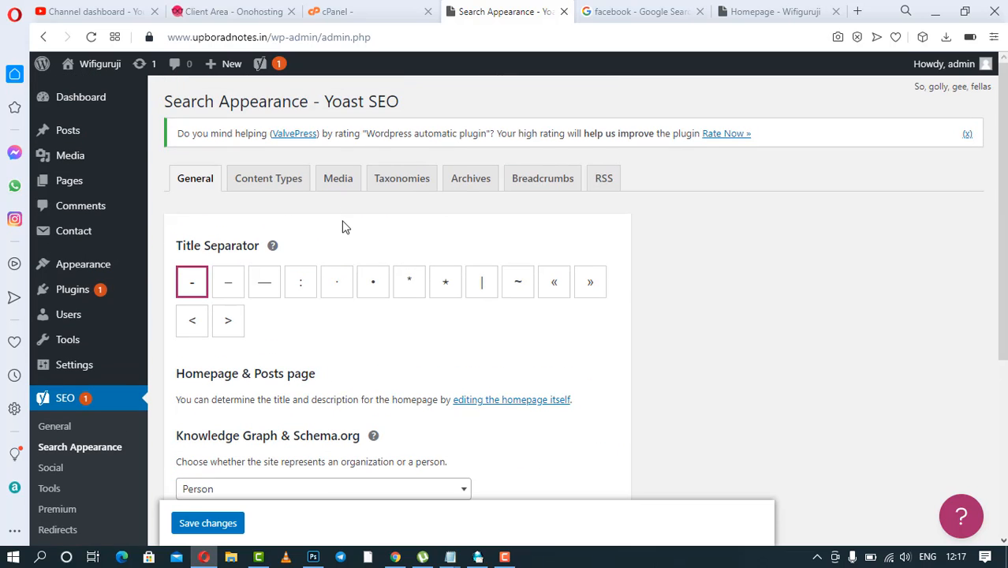
Remove all the default variables from the Posts SEO title in the Content Types settings
click(284, 179)
scroll(727, 281, down, 2)
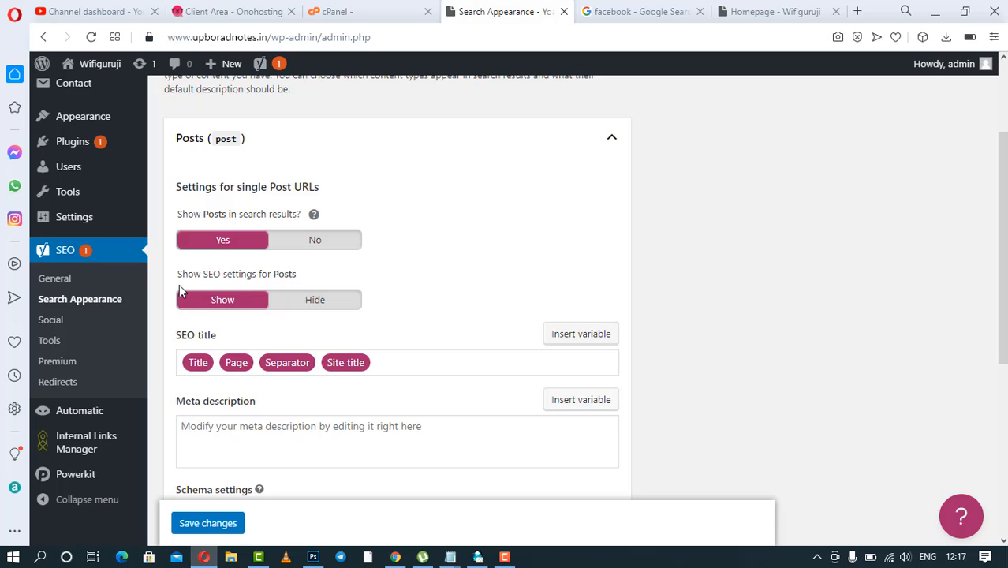
scroll(455, 298, down, 2)
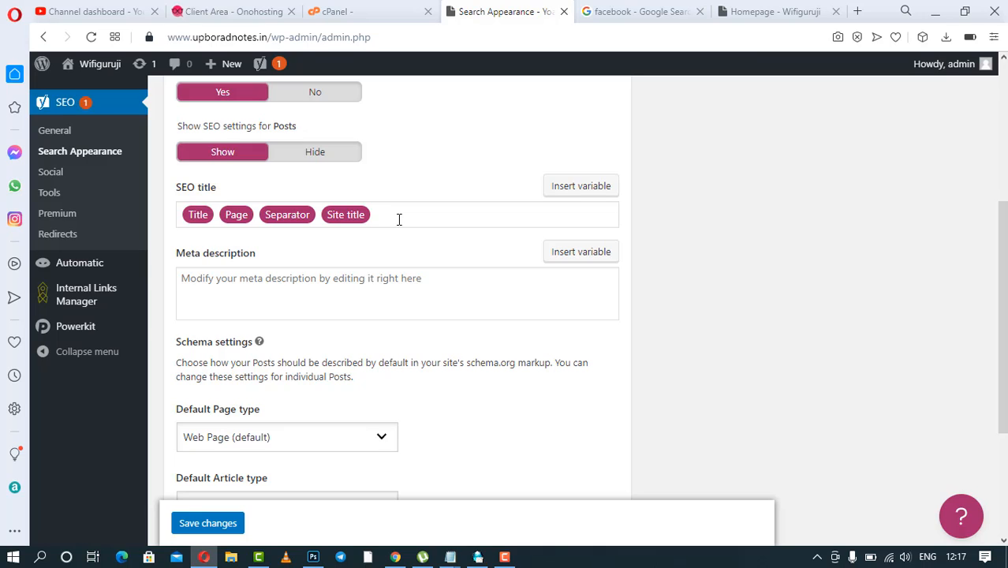
click(399, 219)
key(ctrl+a)
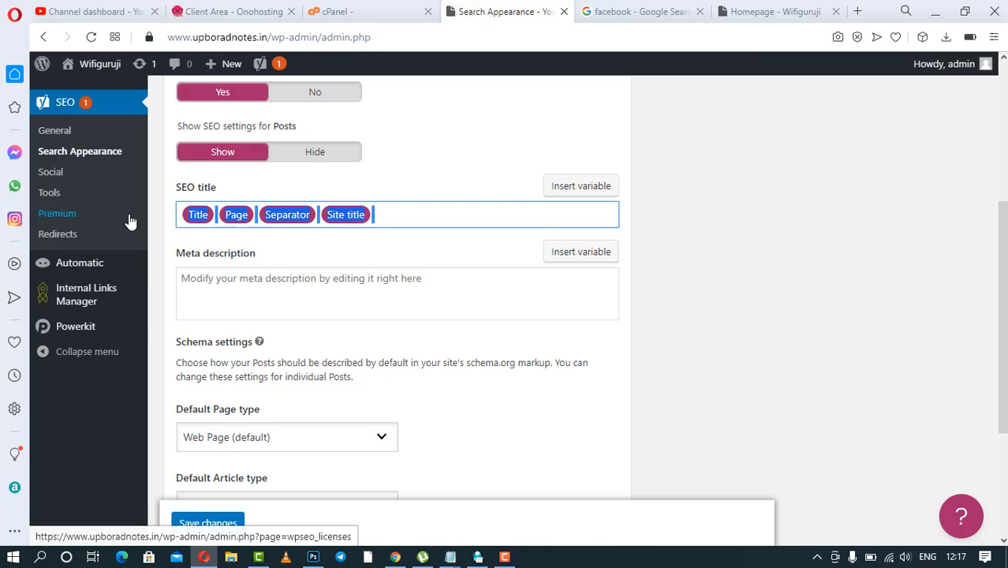
key(BackSpace)
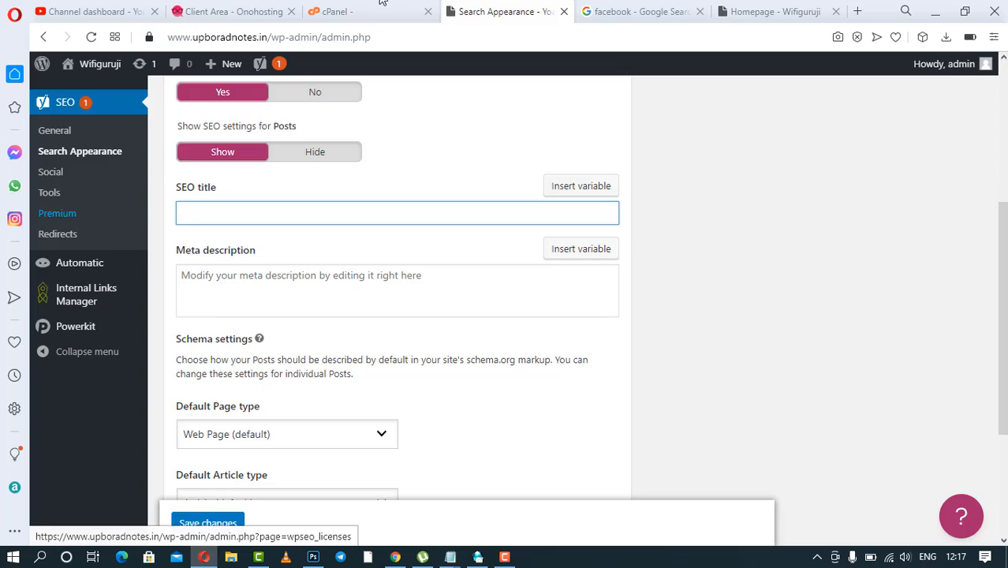
Examine the titles in Google's facebook search results and go to the second results page
click(640, 11)
scroll(460, 240, up, 2)
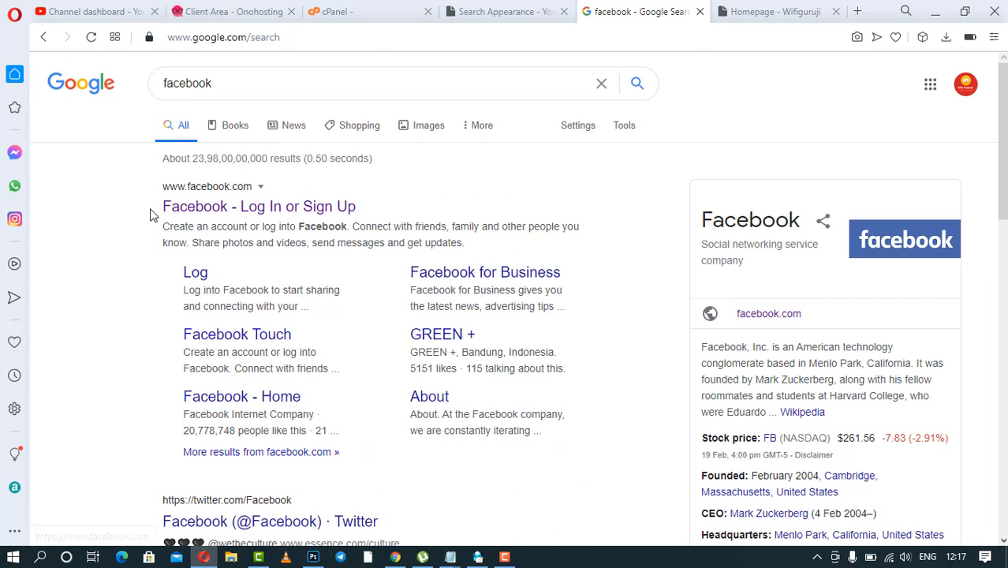
scroll(243, 319, down, 5)
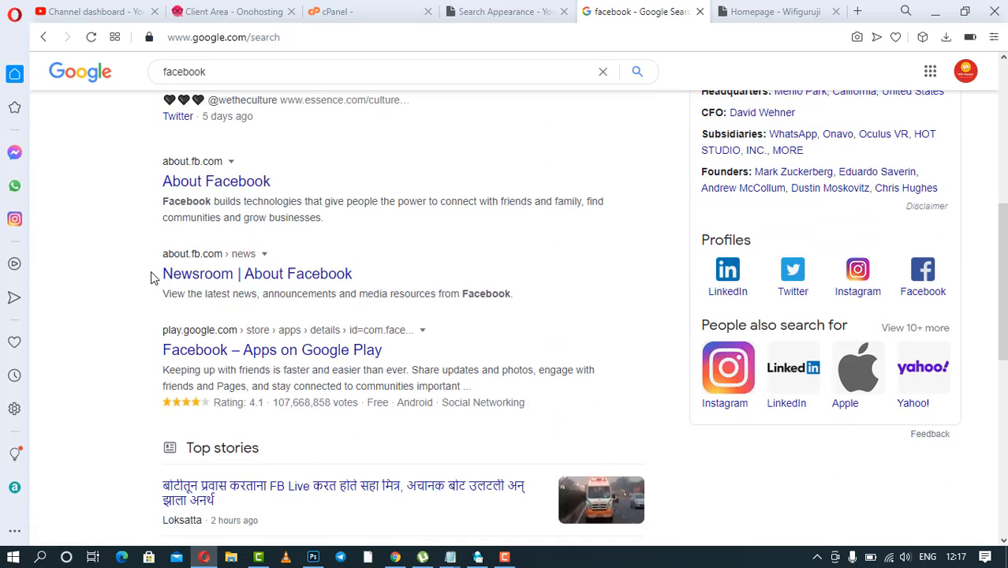
scroll(213, 325, down, 5)
scroll(213, 379, down, 3)
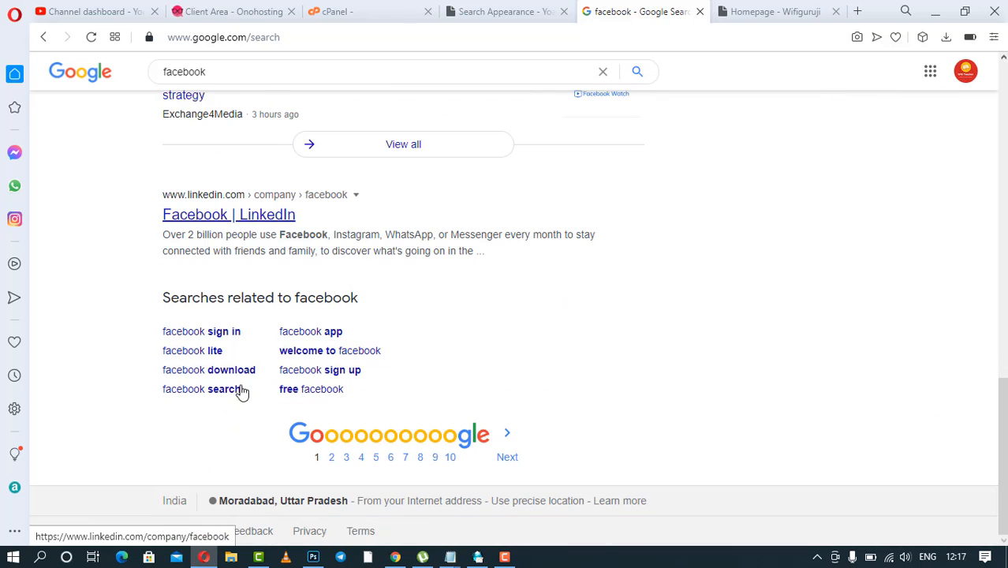
click(332, 462)
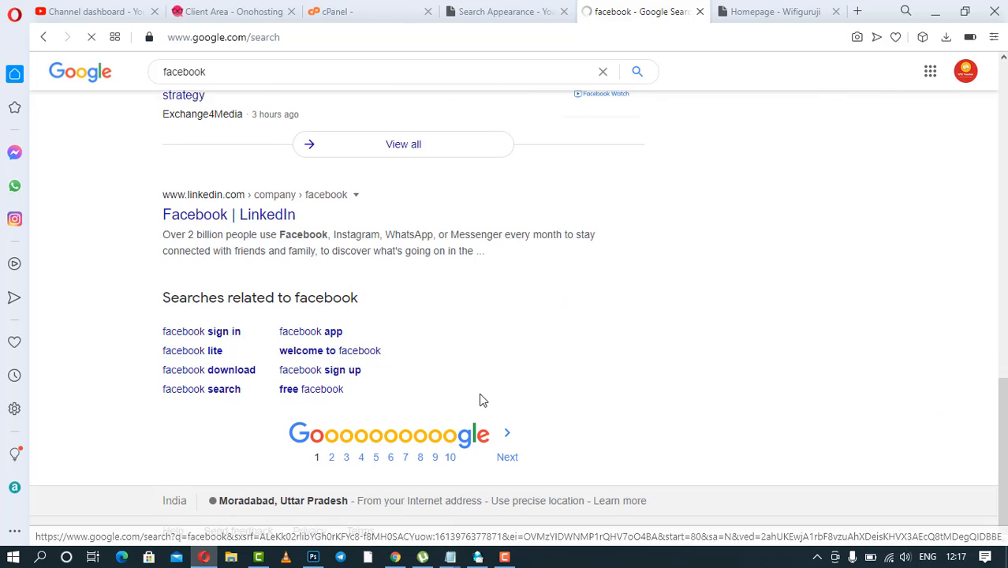
Search Google for "free seo tools" and examine how titles appear in the results
drag(235, 79, 131, 93)
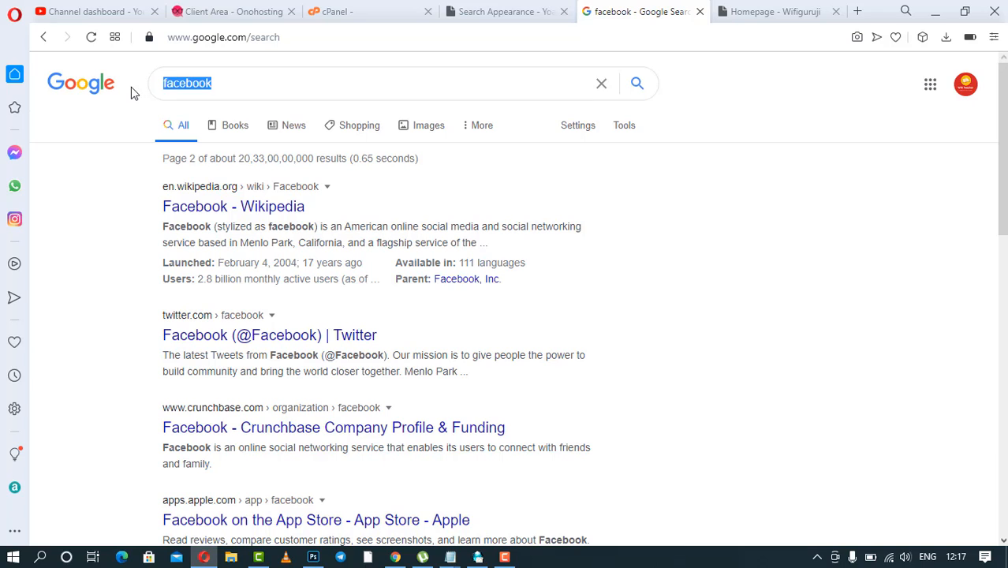
text(free seo)
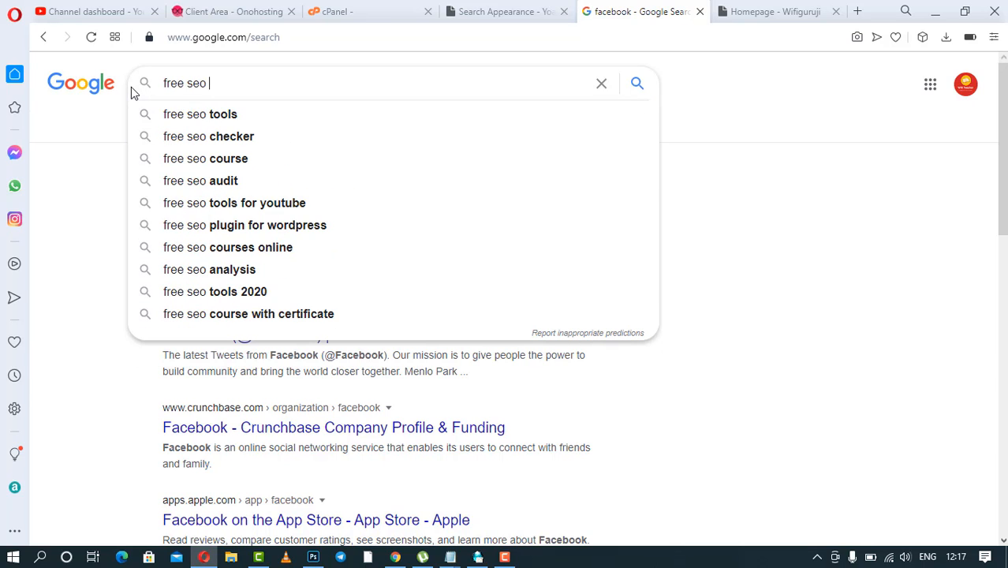
key(Down)
key(Return)
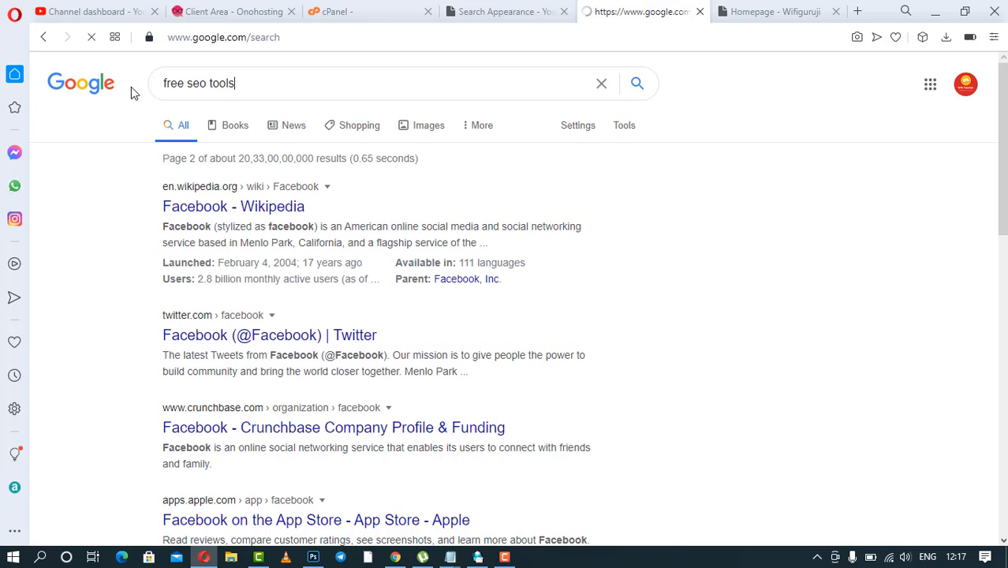
scroll(587, 320, down, 5)
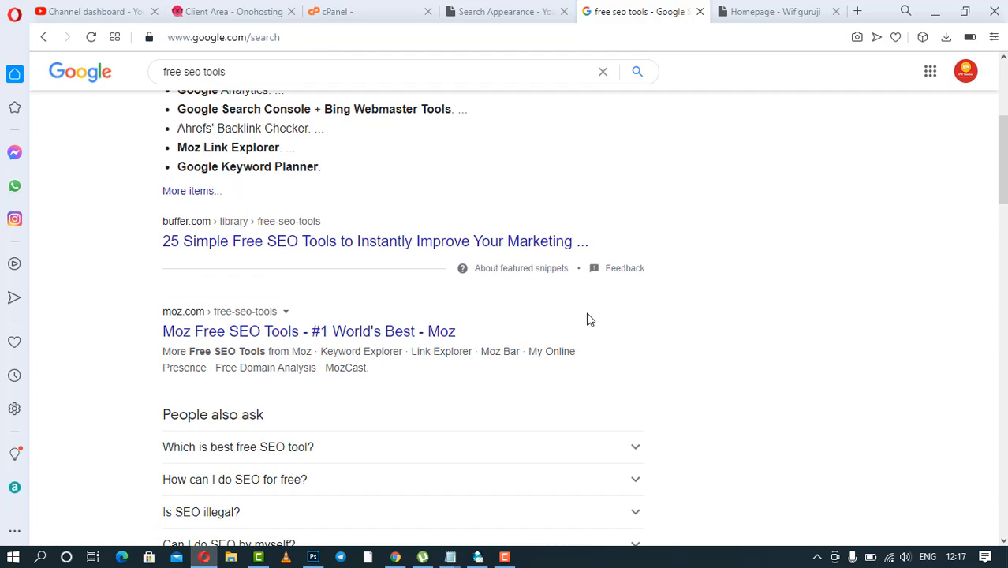
scroll(587, 320, down, 3)
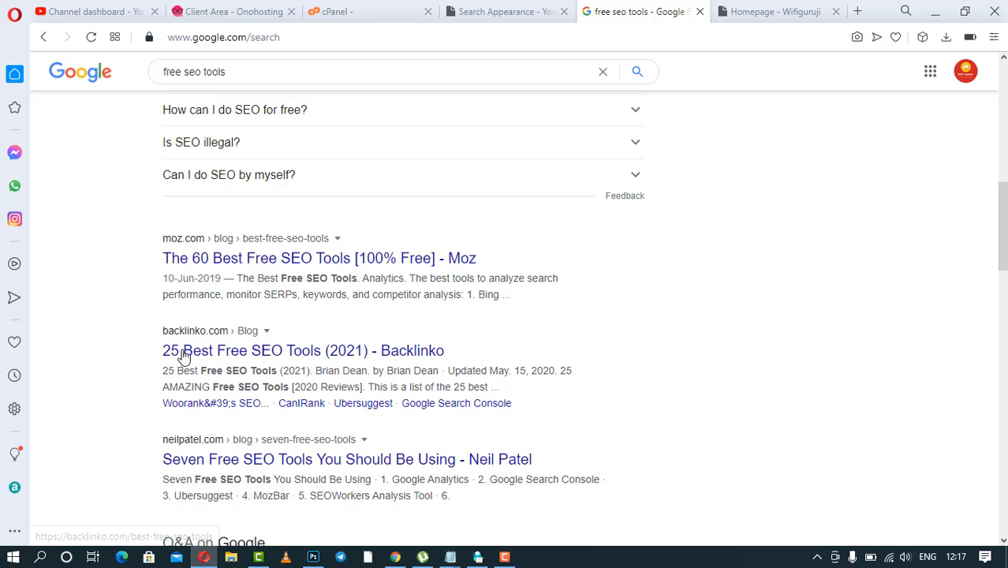
scroll(597, 372, down, 5)
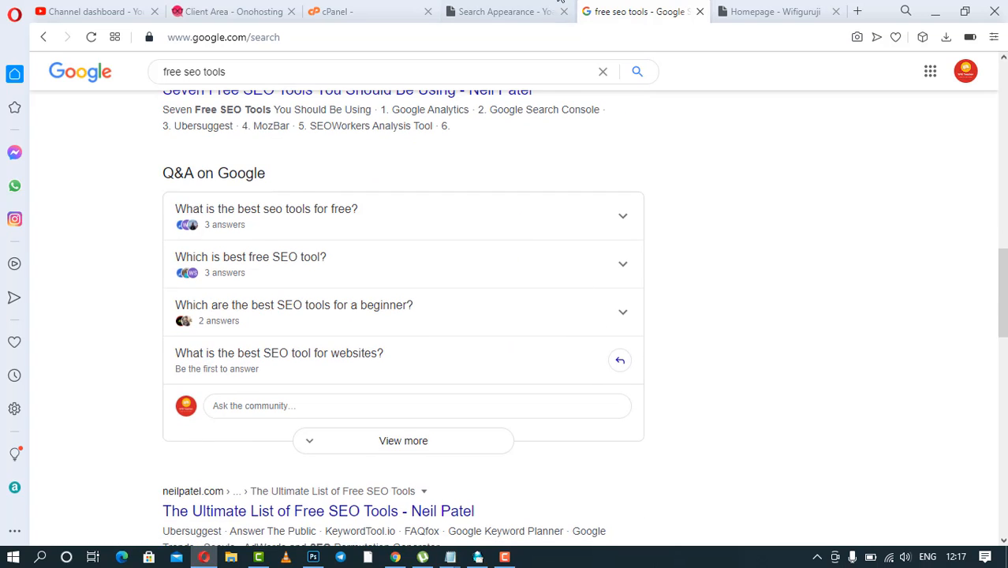
Set the Posts SEO title in Yoast to "Up Board Chemistry Notes for class 12 and class 10"
click(523, 8)
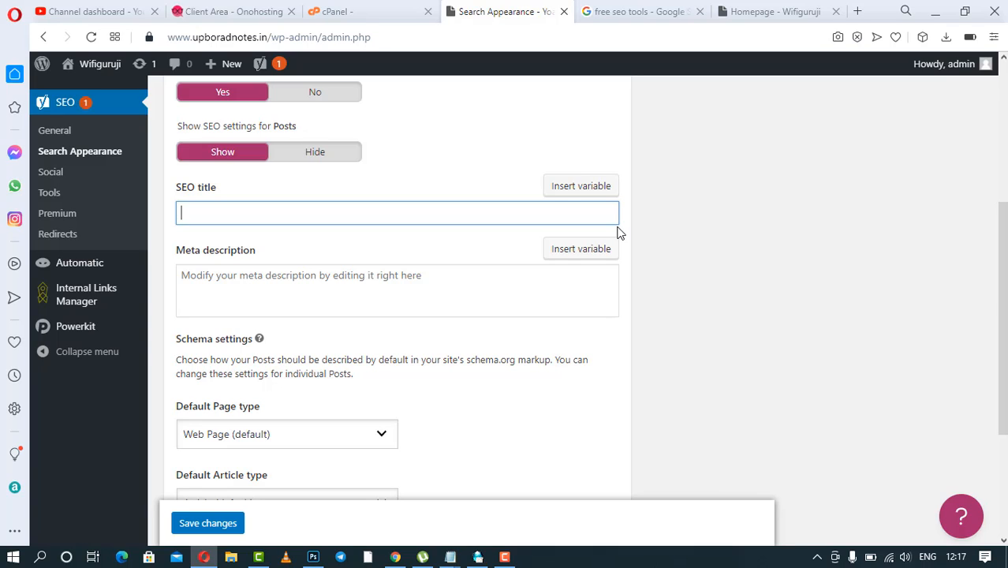
text(Up Board Chemistry Notes)
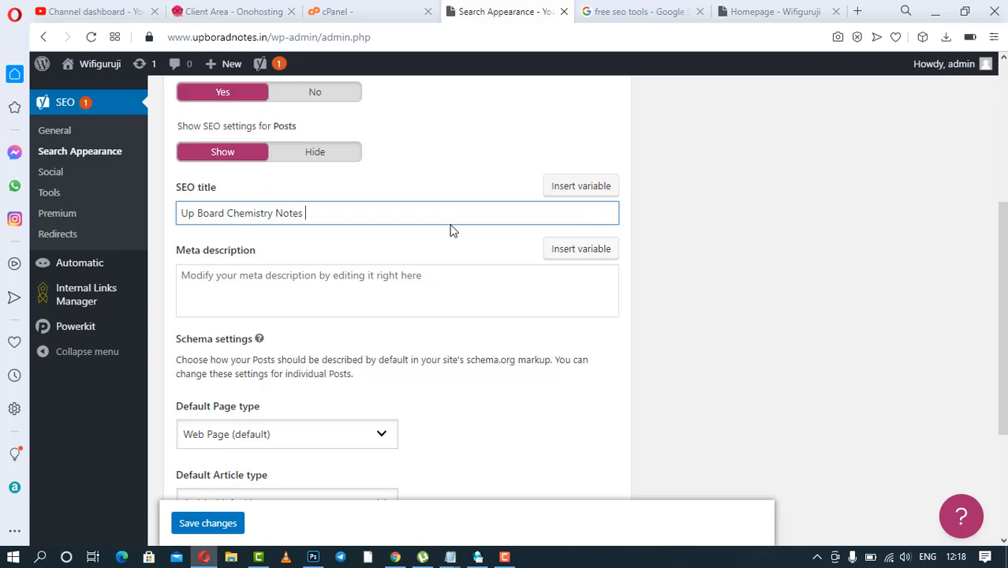
text( for class 12 and class 12)
key(BackSpace)
key(BackSpace)
text(0)
Examine the description texts beneath the titles in the "free seo tools" search results
click(612, 11)
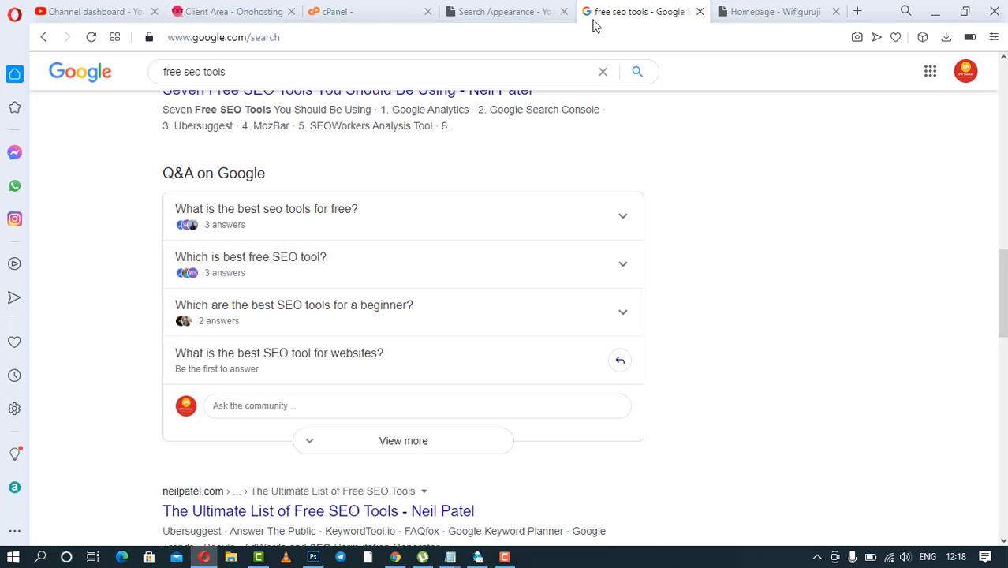
scroll(600, 150, up, 10)
scroll(599, 152, down, 5)
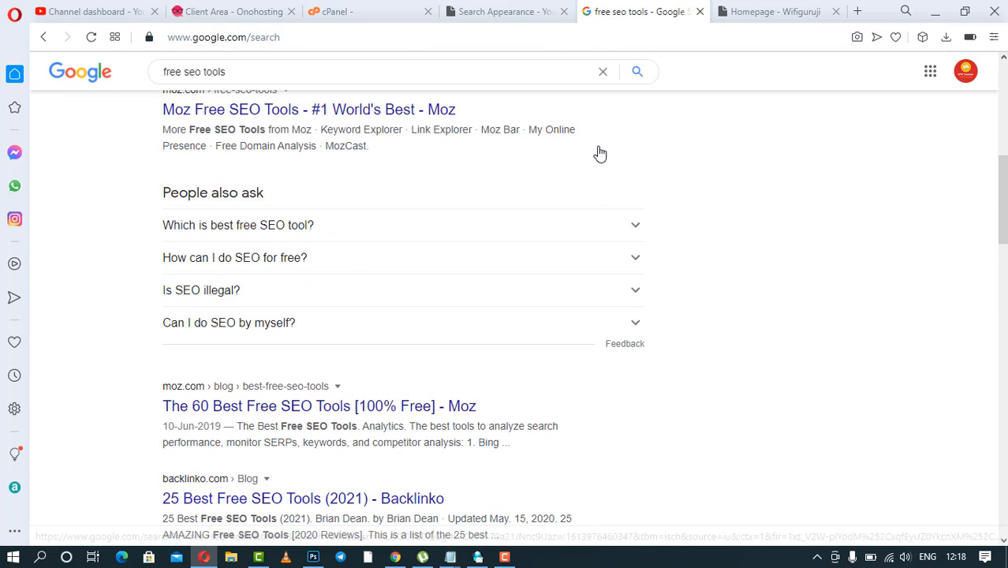
drag(164, 203, 453, 225)
Return to the Yoast Search Appearance page and start editing the Posts meta description
click(505, 11)
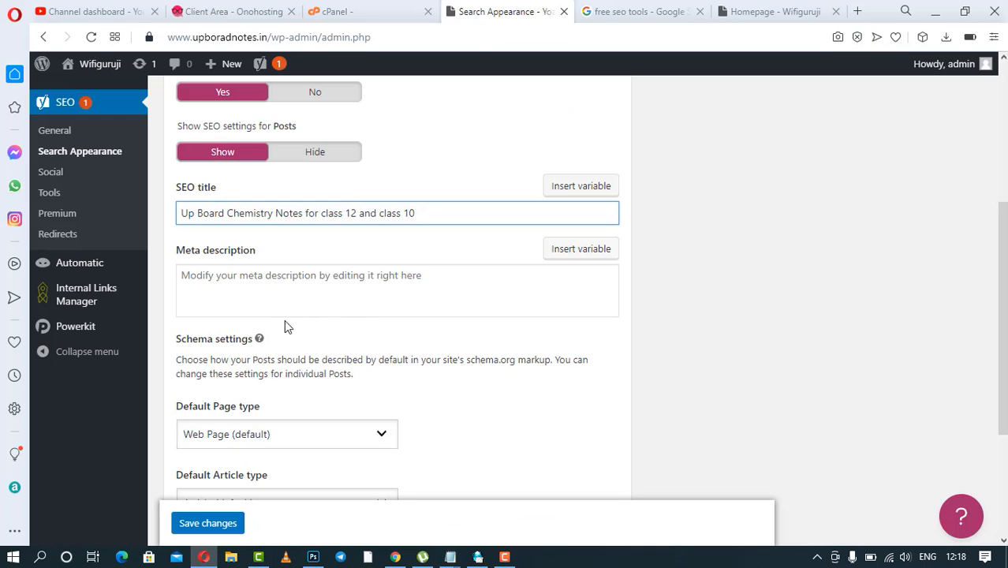
click(293, 282)
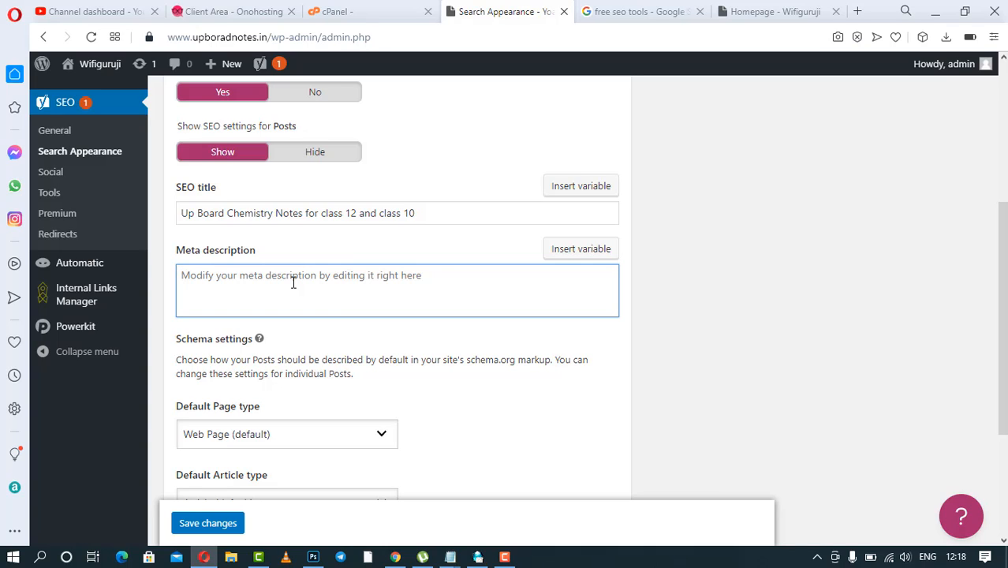
text(if you )
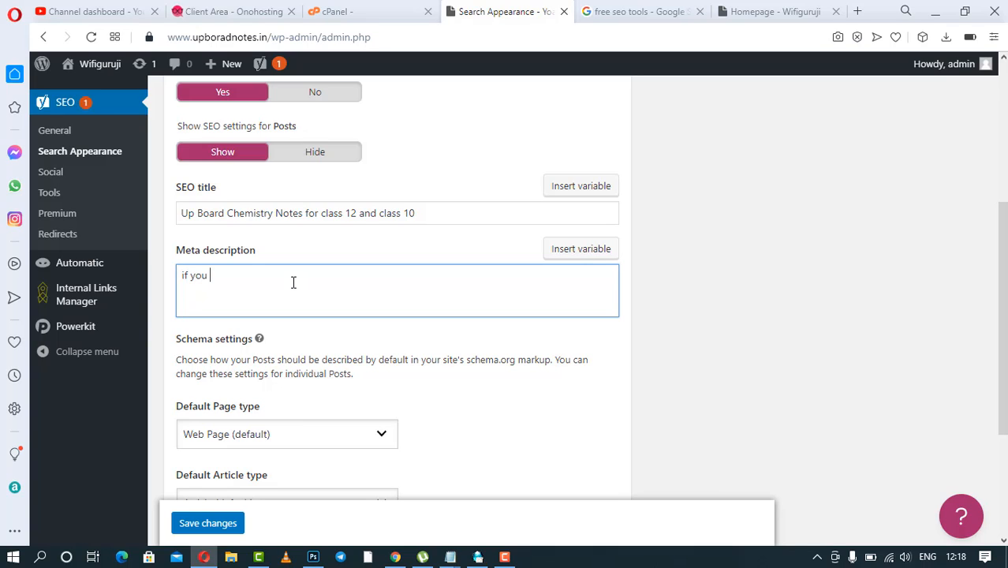
text(find)
key(BackSpace)
key(BackSpace)
key(BackSpace)
key(BackSpace)
key(BackSpace)
key(BackSpace)
key(BackSpace)
key(BackSpace)
key(BackSpace)
key(BackSpace)
key(BackSpace)
key(BackSpace)
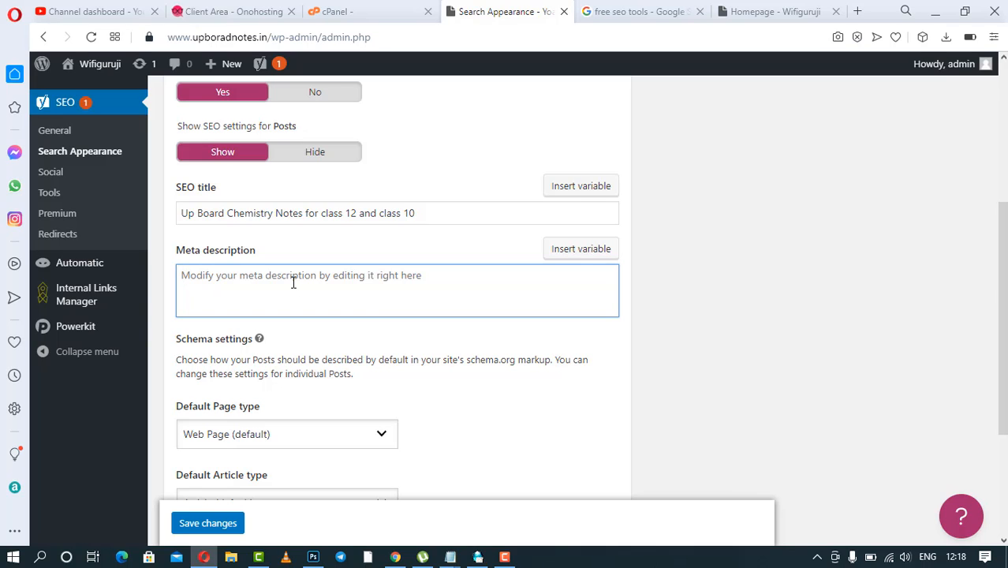
Set the Posts meta description to "agar app class 12 aur class 10 k up board chemistry notes search kar rahai hai tab yeh website kare"
text(agar)
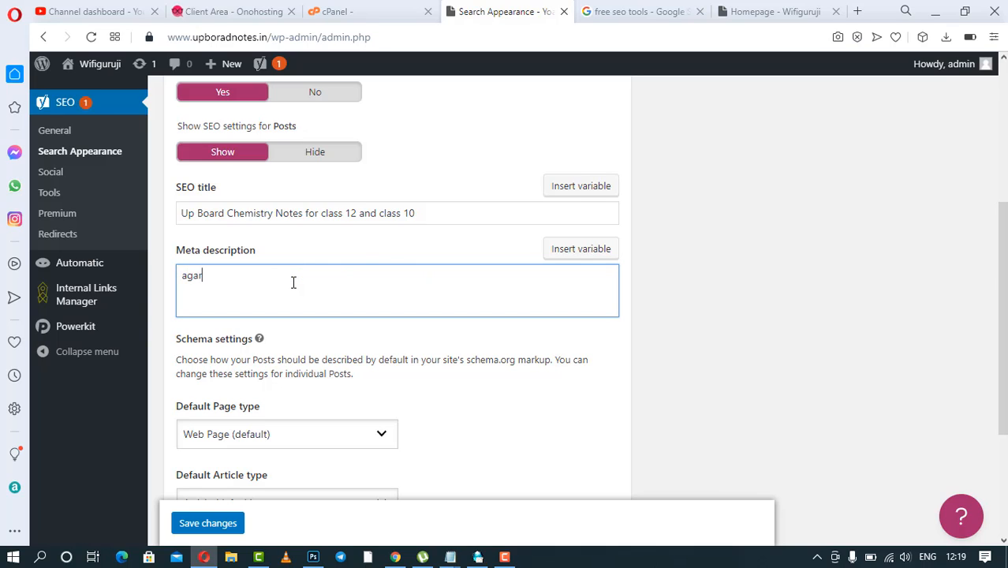
text( app class 12 aur class 10 ke)
key(BackSpace)
text(u)
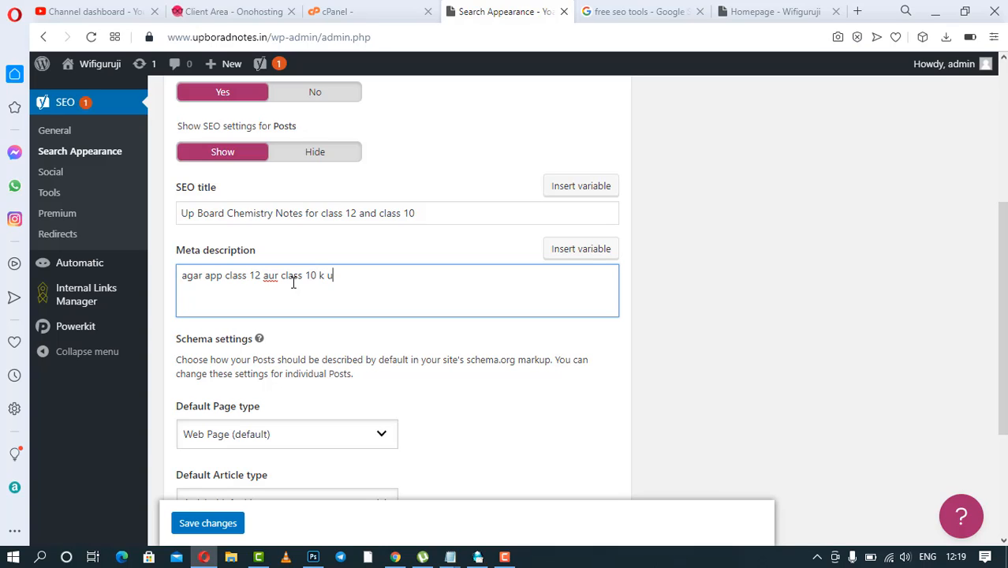
text(p board notes search kar rah)
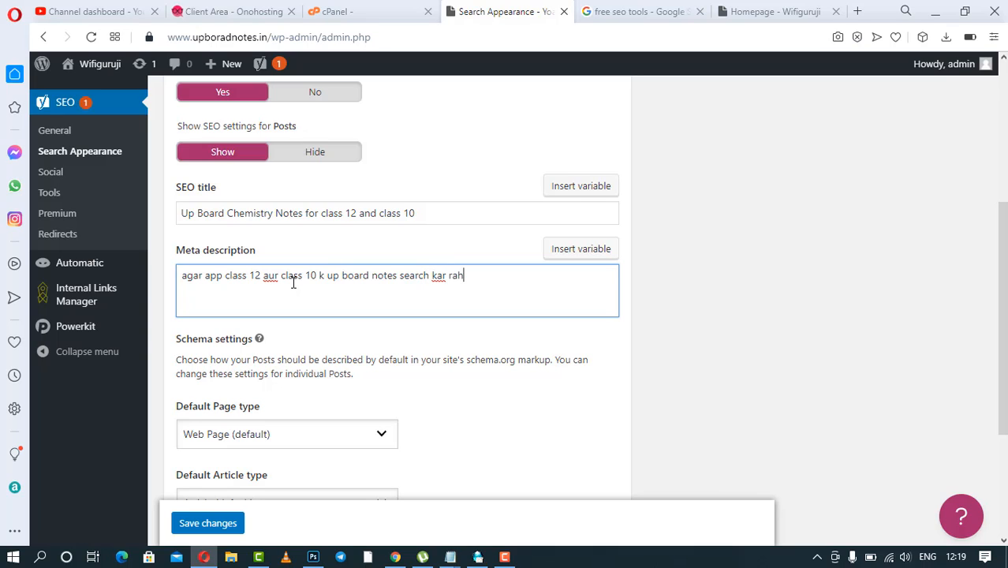
text(ai hai tab yeh )
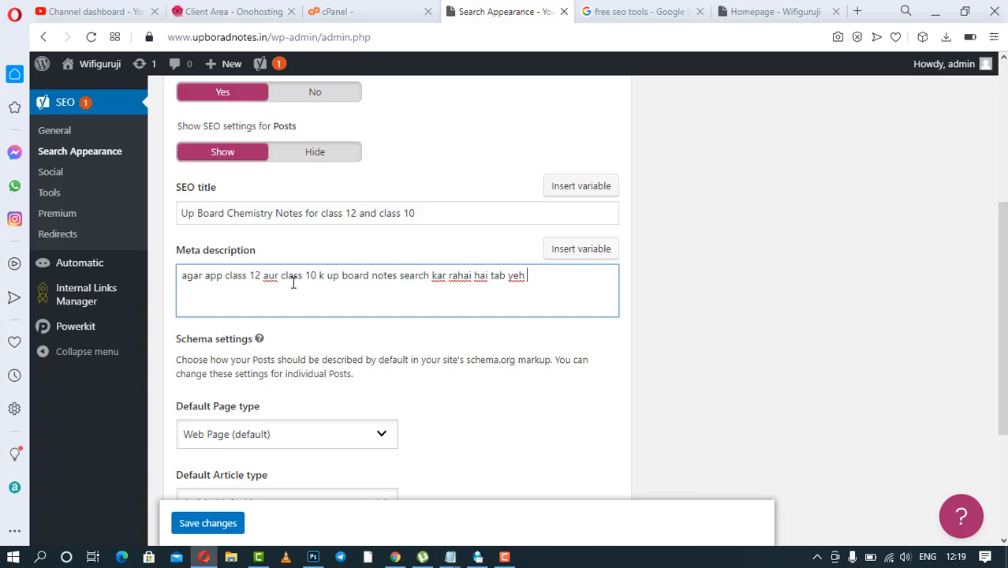
text(website kare)
click(374, 276)
text(chemistry)
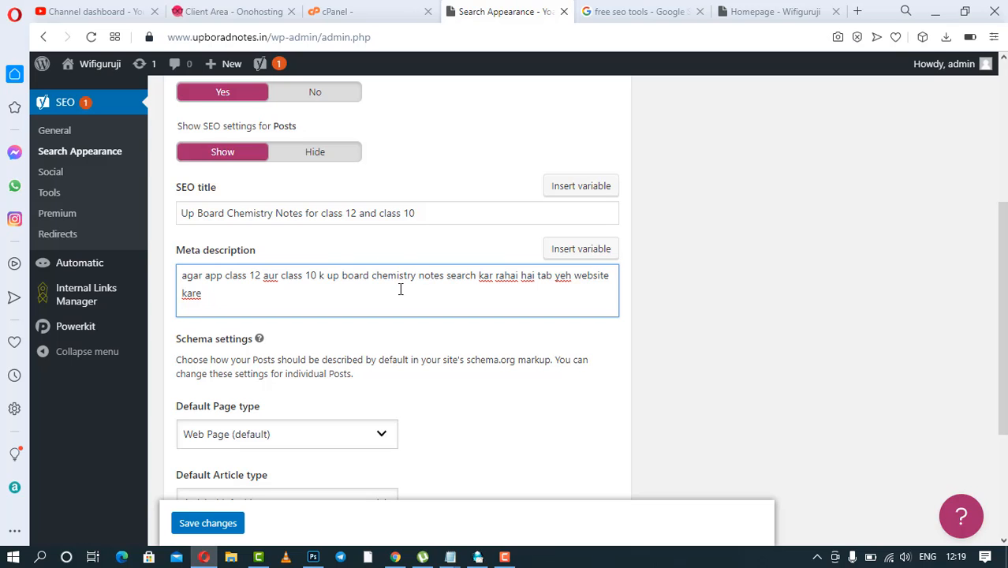
Save the Content Types search appearance settings with the new Posts meta description
scroll(462, 318, down, 3)
scroll(461, 325, up, 1)
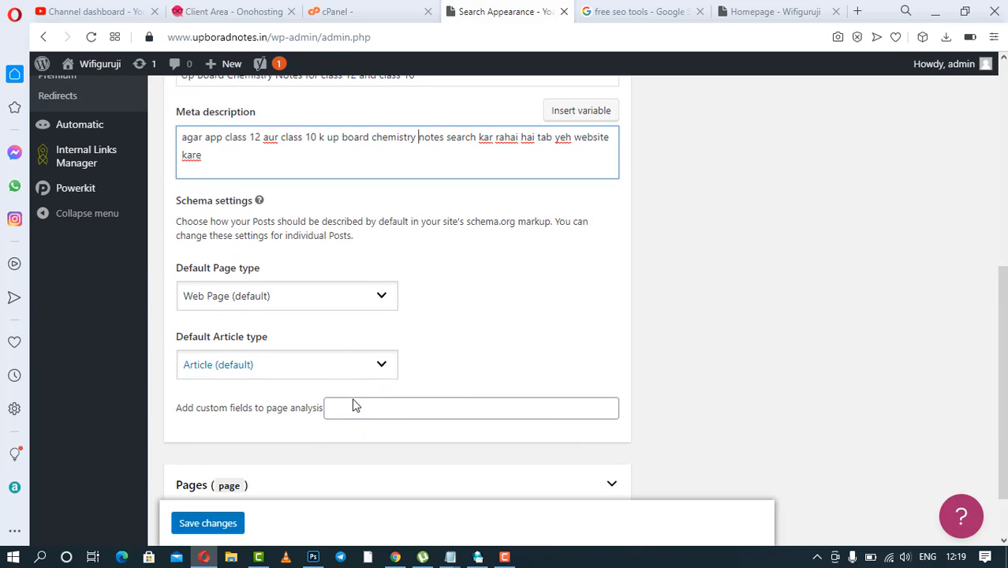
click(237, 526)
scroll(482, 396, up, 1)
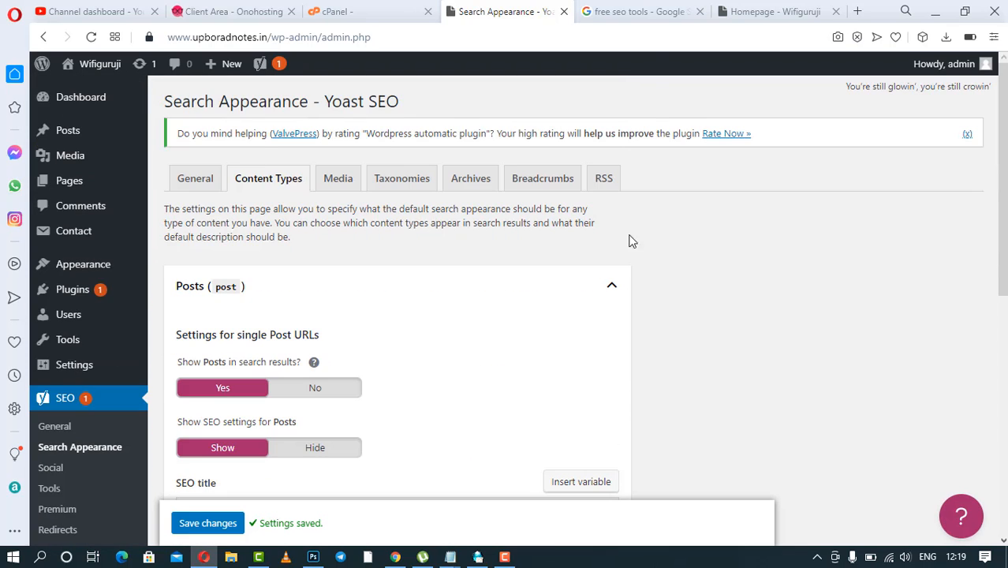
Examine the Media attachment redirect setting and the Categories settings under Taxonomies
click(346, 181)
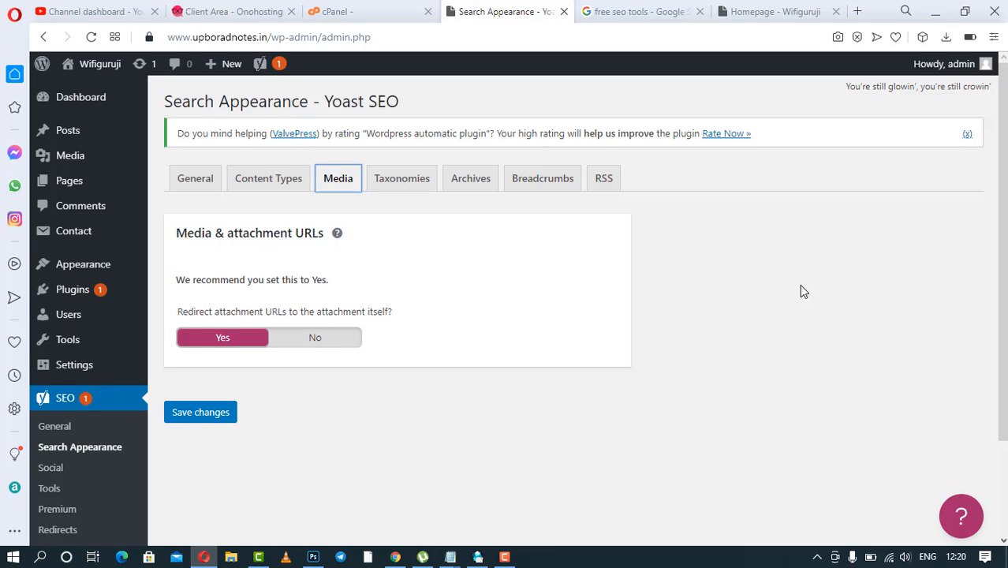
click(416, 177)
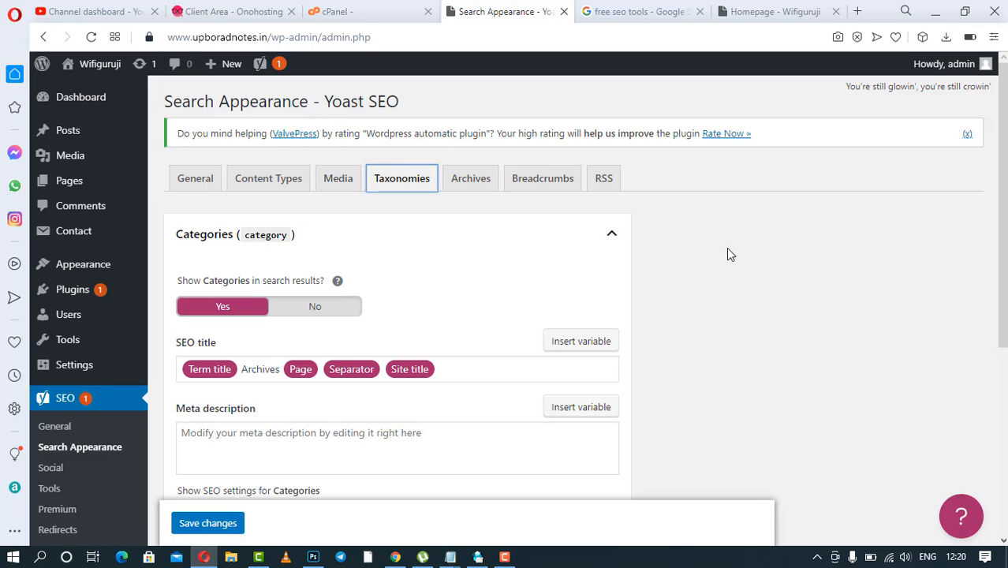
scroll(728, 249, down, 3)
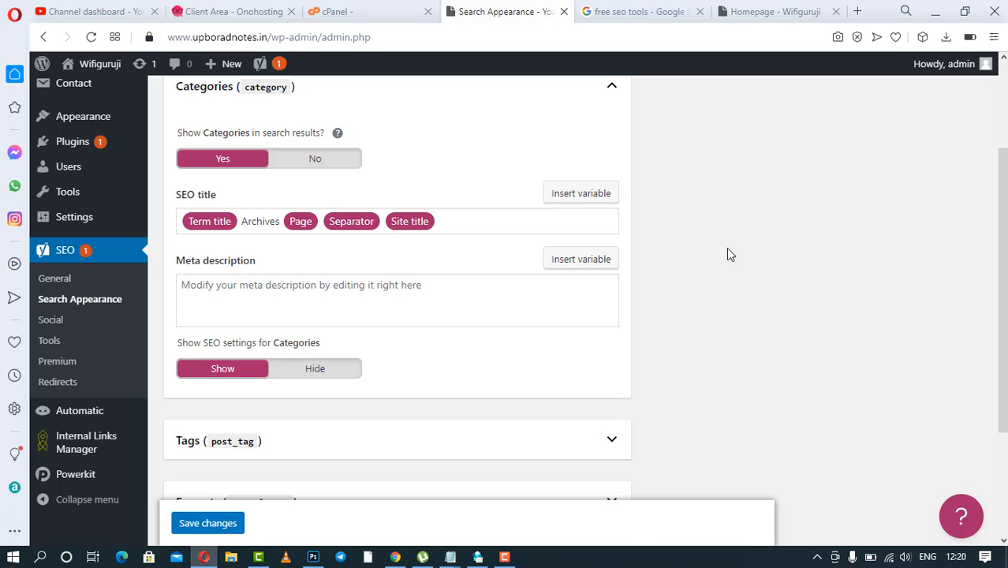
scroll(730, 254, up, 2)
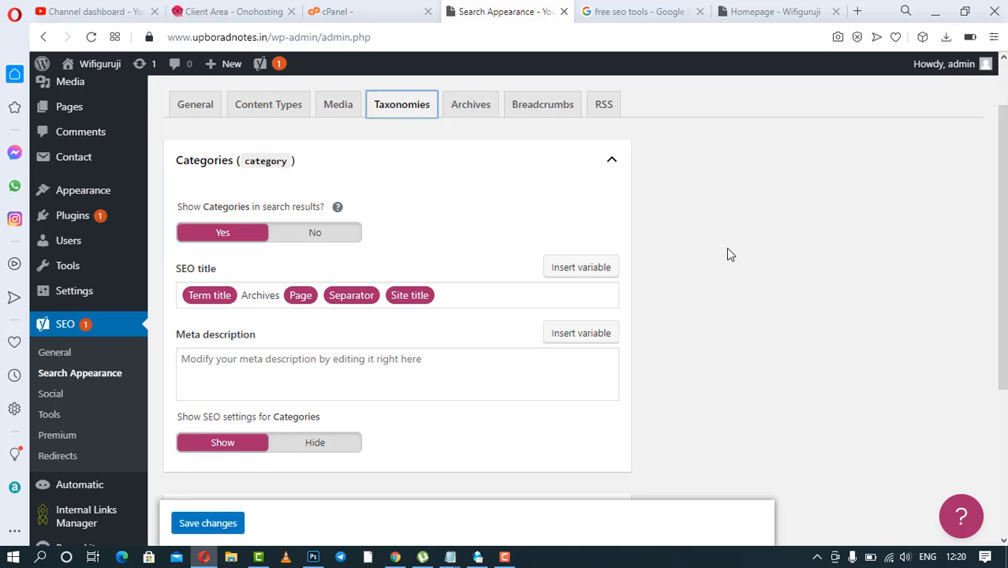
scroll(840, 277, down, 3)
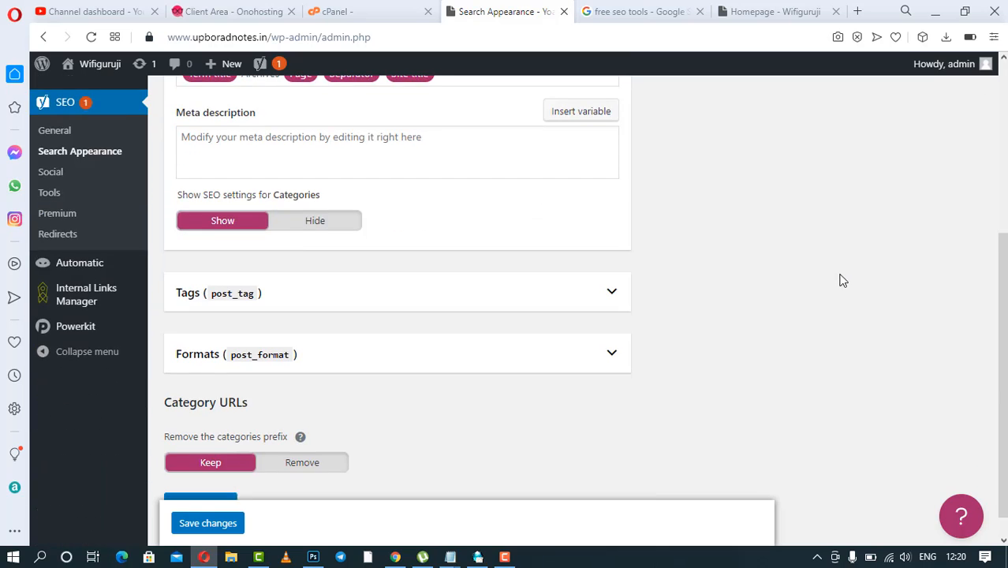
scroll(324, 248, up, 3)
Expand the Tags taxonomy settings and set showing Tags in search results to No
scroll(298, 355, down, 2)
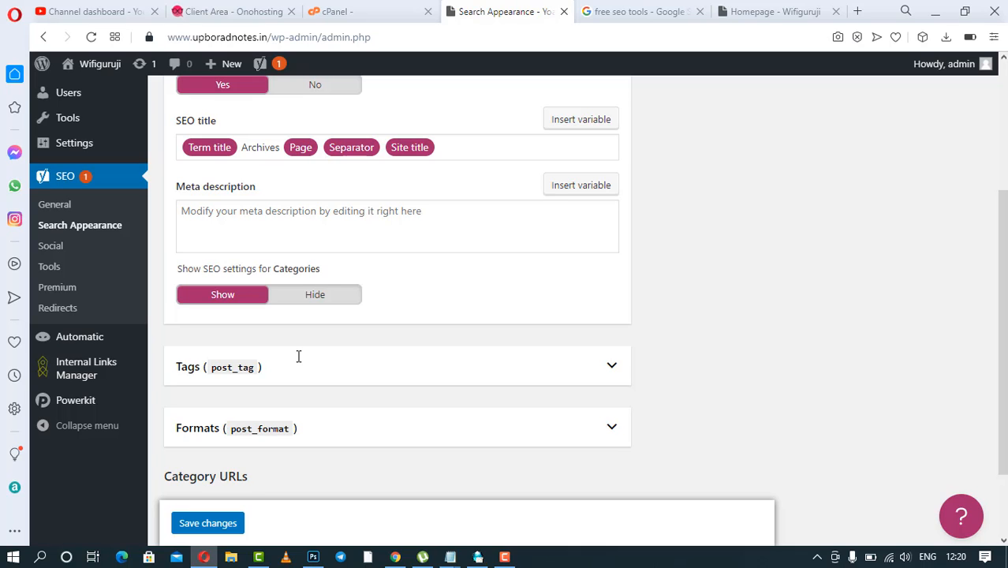
click(299, 361)
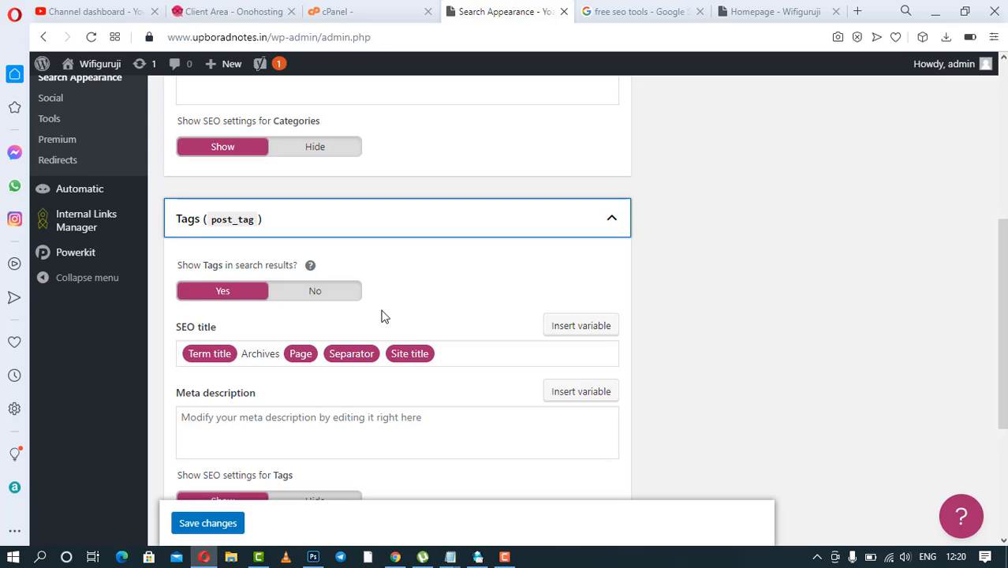
click(314, 291)
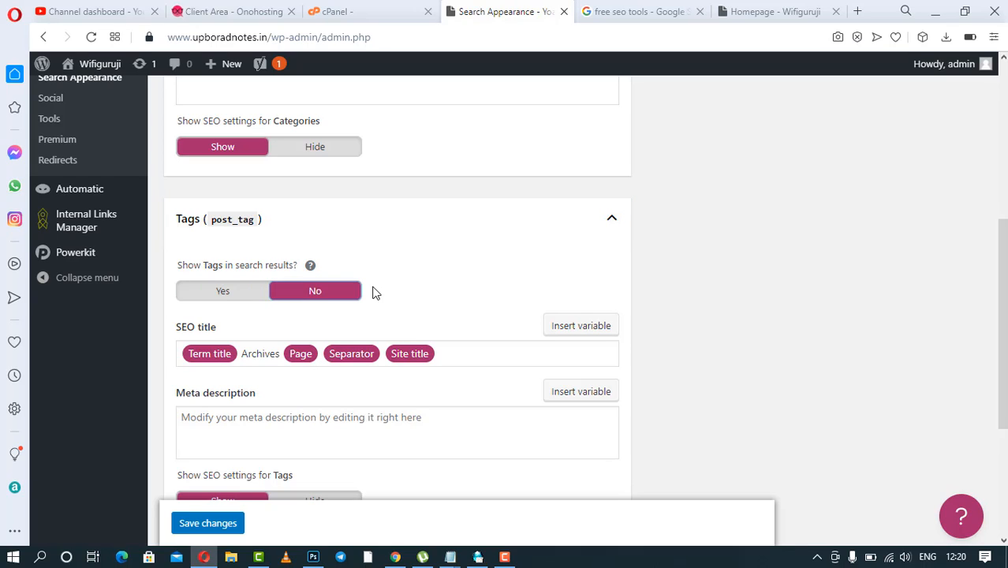
Examine the Formats taxonomy settings, followed by the author archives and date archives settings
scroll(375, 293, down, 3)
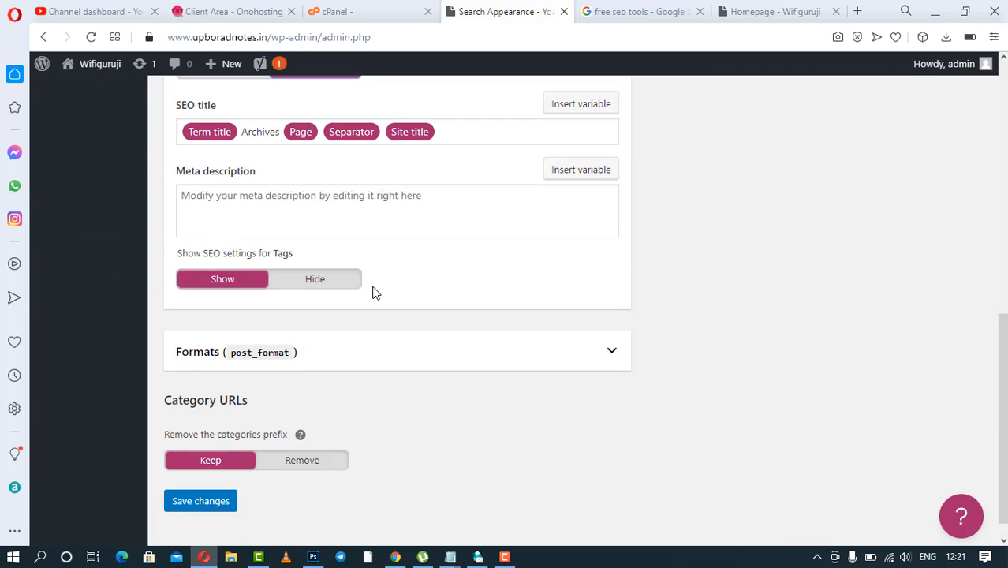
click(345, 359)
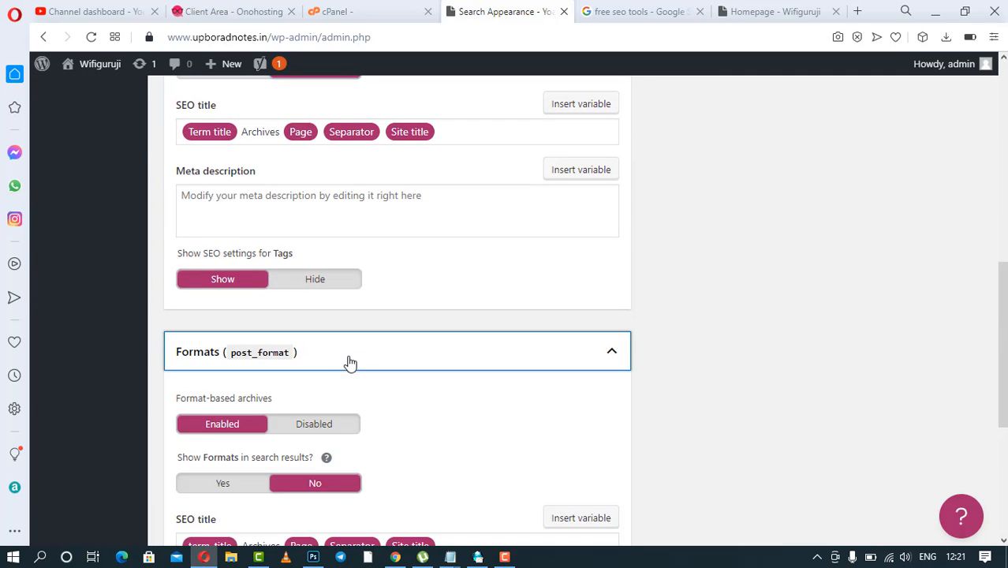
scroll(374, 362, down, 2)
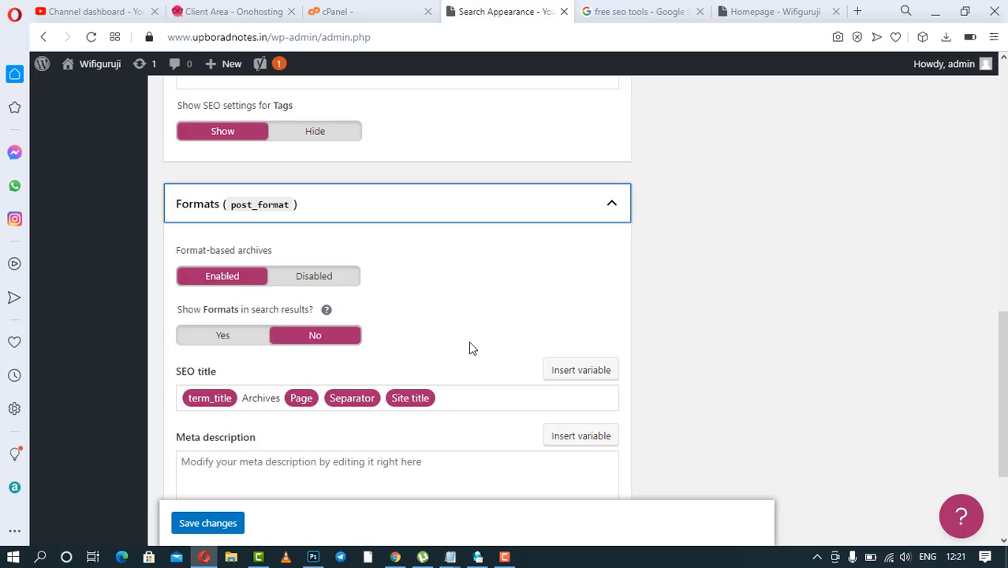
scroll(469, 343, up, 10)
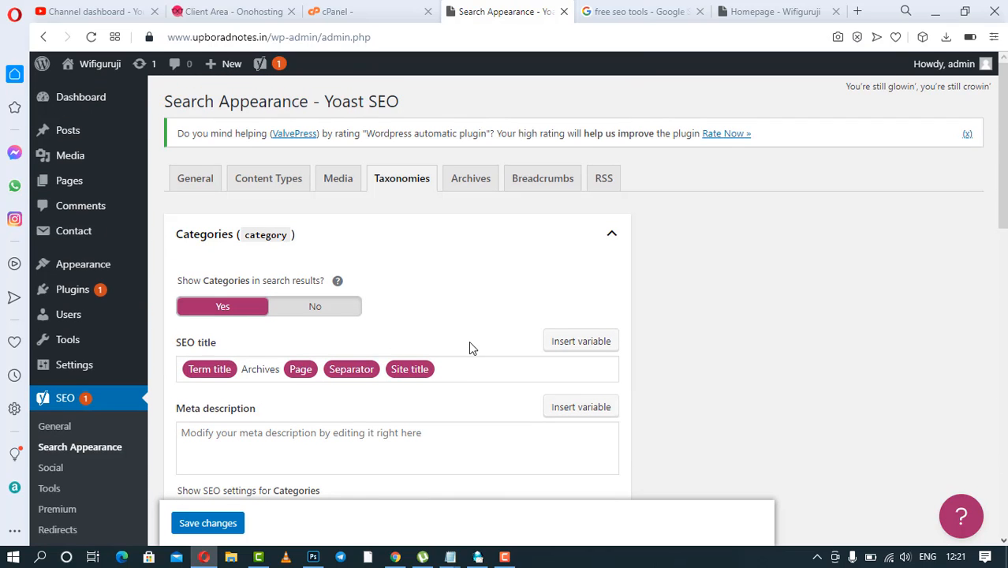
click(470, 178)
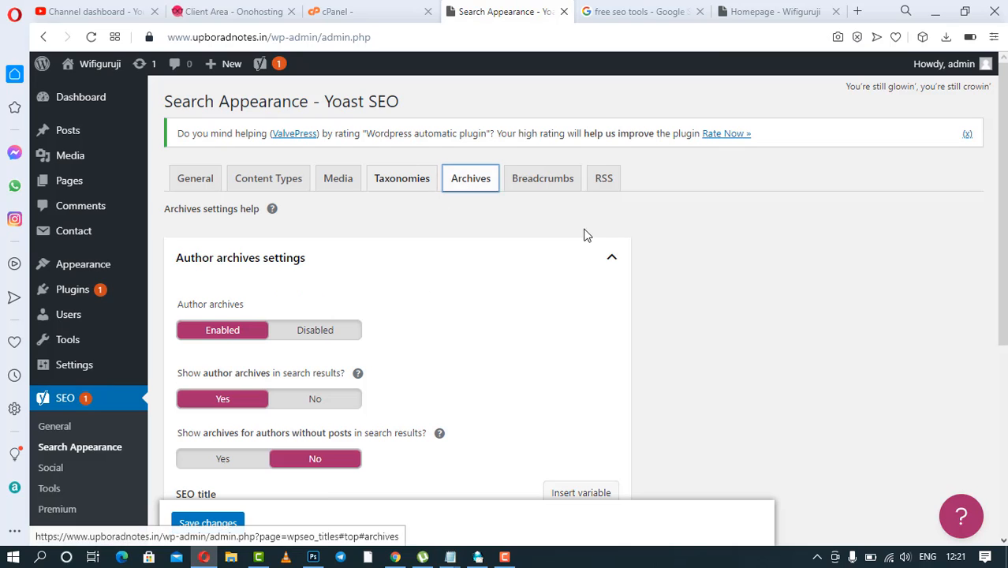
scroll(511, 316, down, 2)
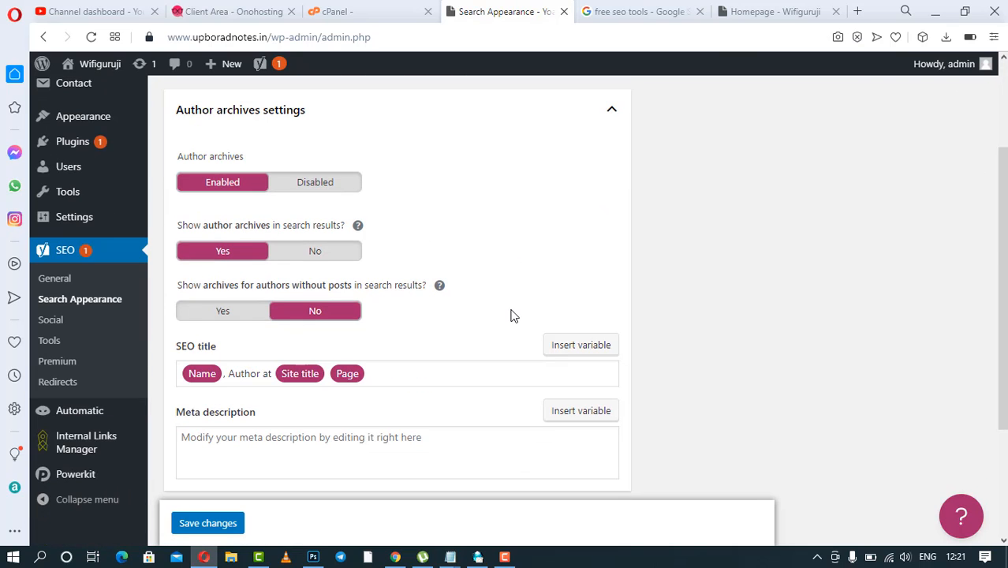
scroll(512, 316, down, 3)
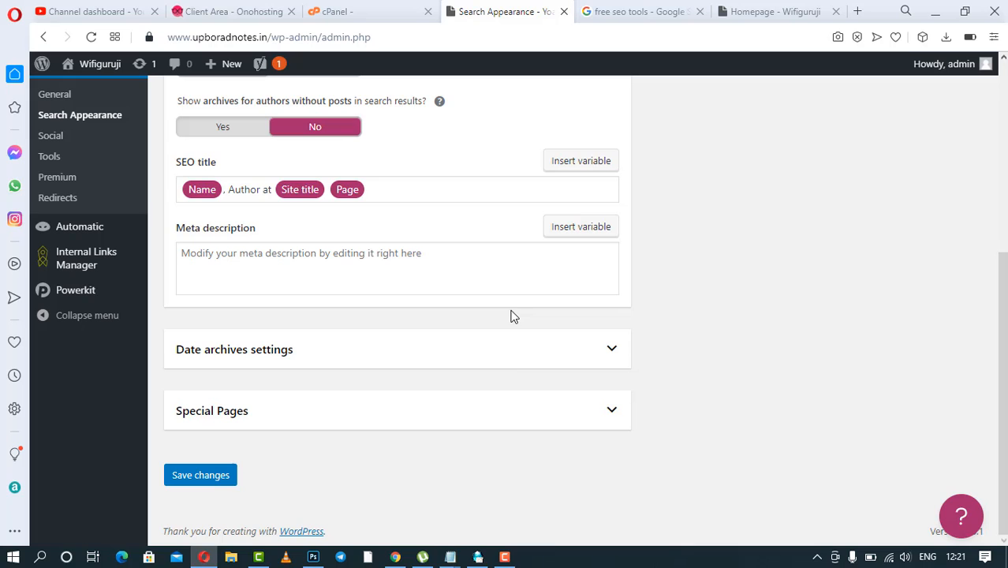
click(514, 357)
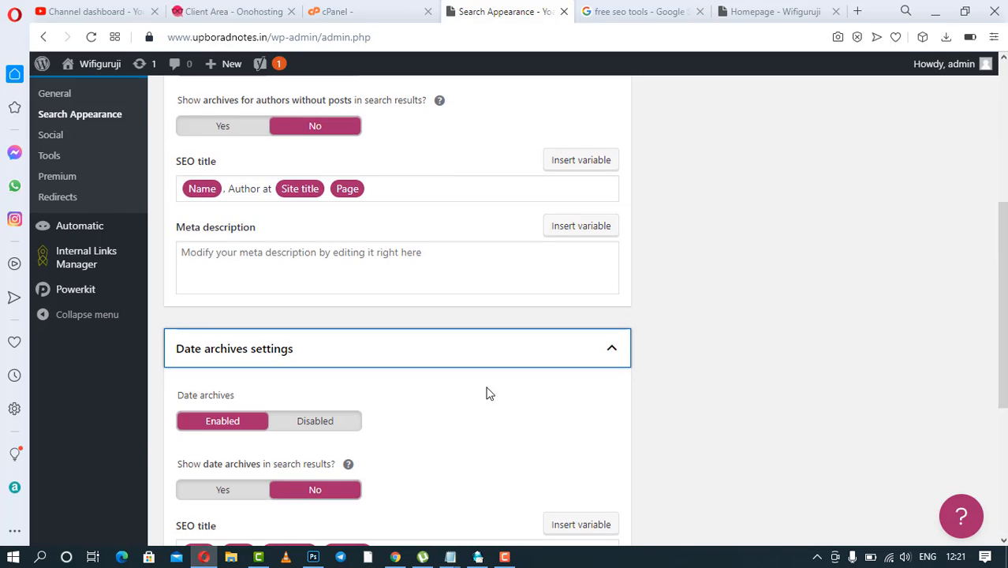
scroll(486, 392, down, 2)
scroll(486, 392, up, 6)
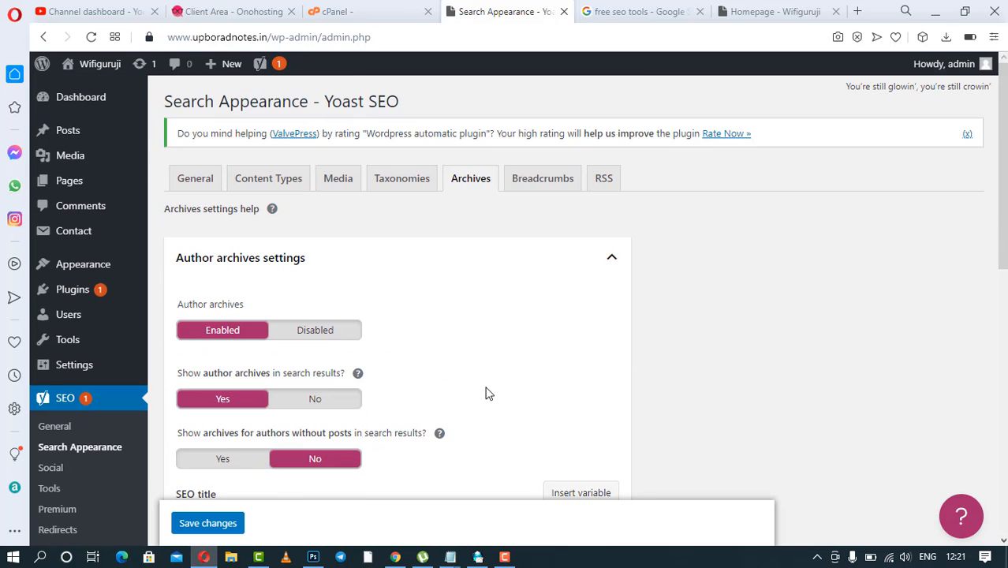
Review the Breadcrumbs and RSS feed settings, and save the search appearance changes
click(546, 183)
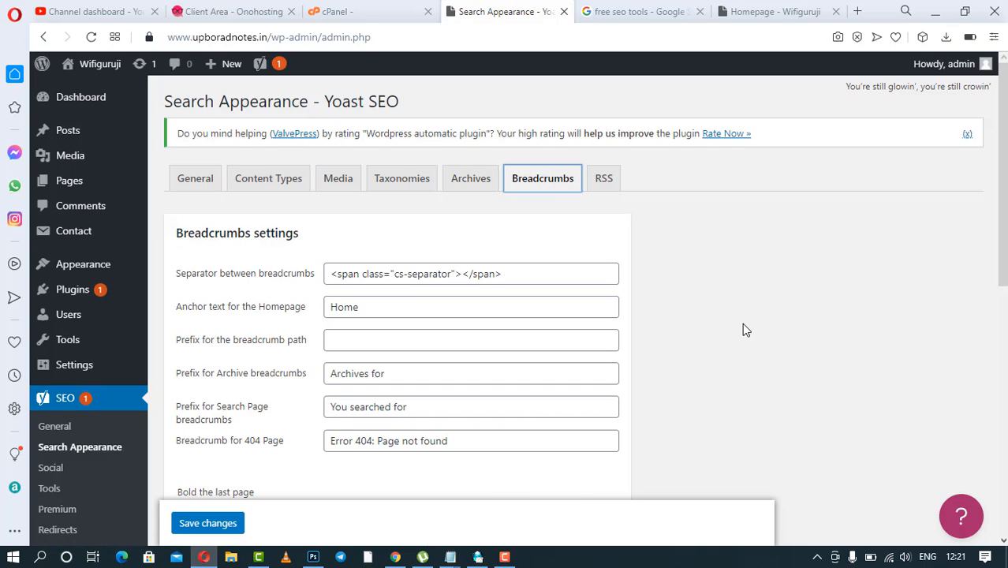
click(605, 180)
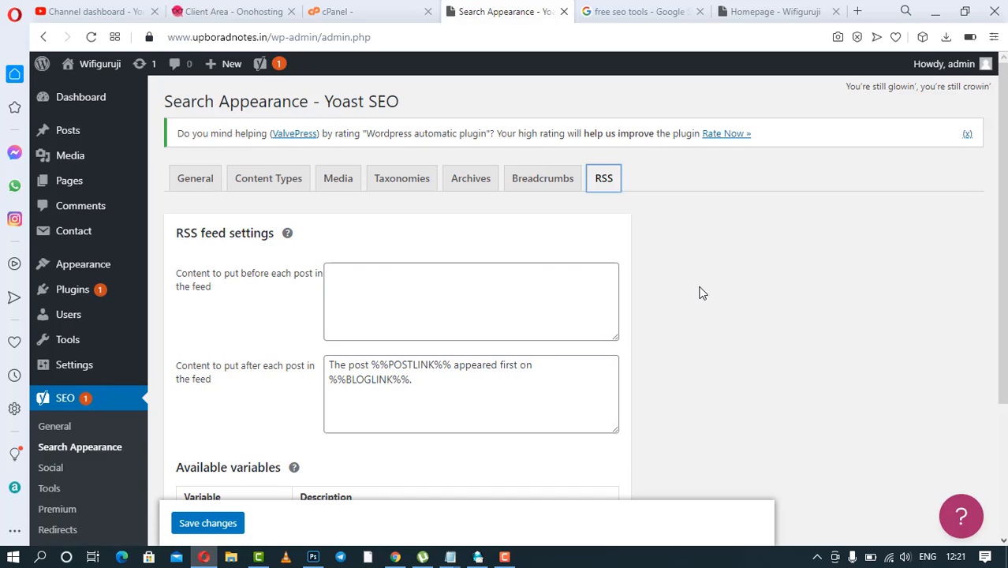
scroll(702, 293, down, 3)
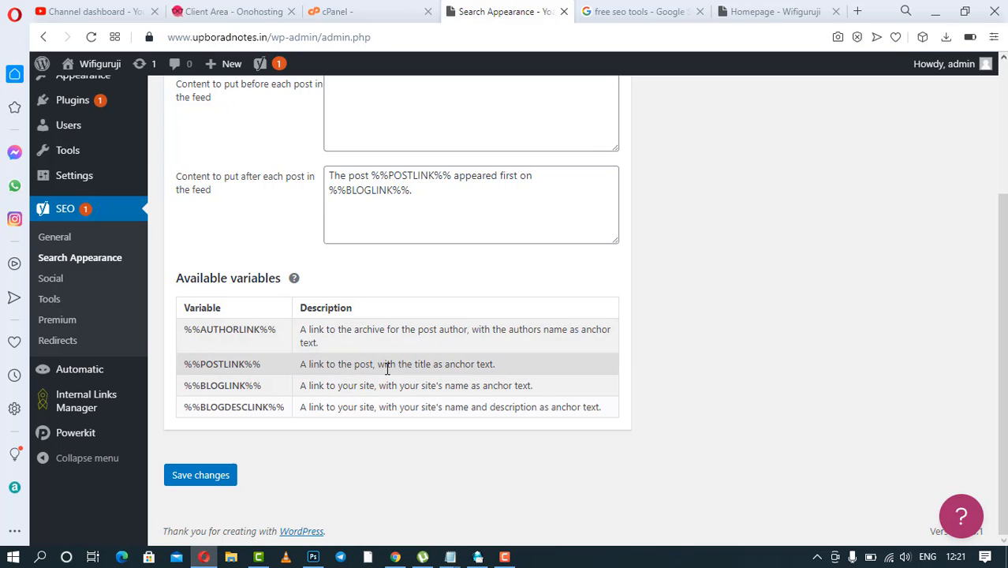
scroll(513, 364, up, 3)
scroll(513, 359, down, 1)
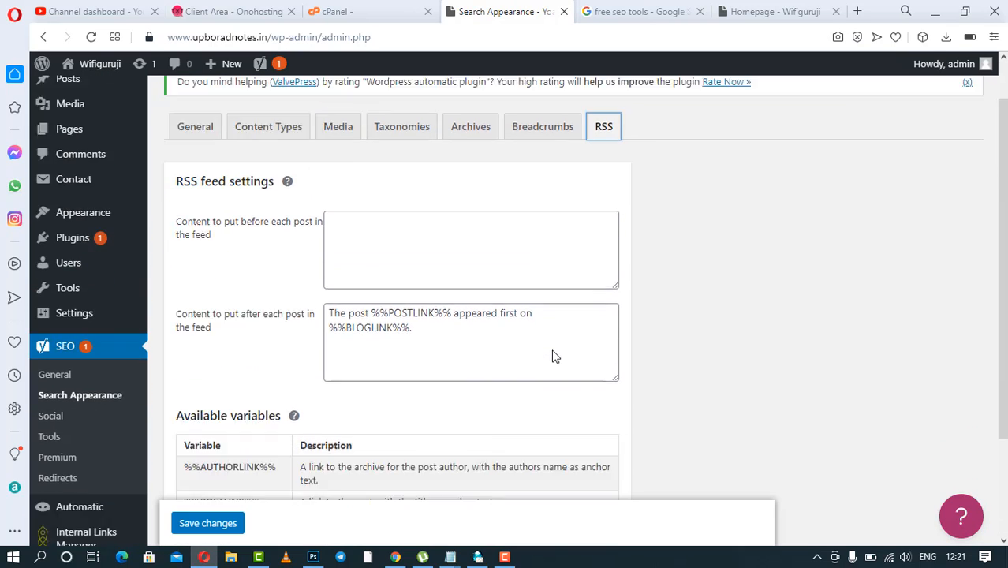
scroll(552, 357, down, 2)
click(179, 477)
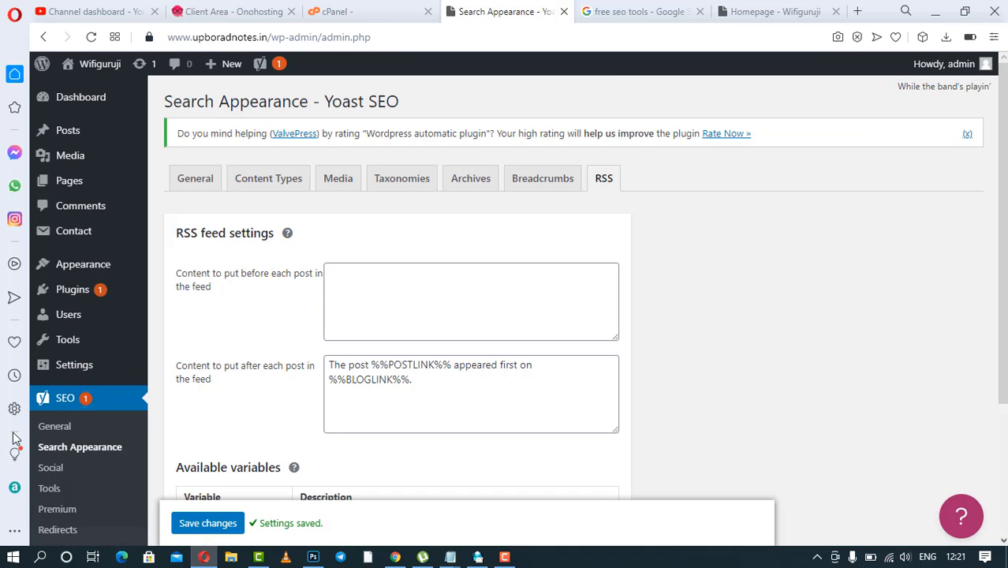
Run the SEO data optimization from the Yoast SEO tools
click(49, 489)
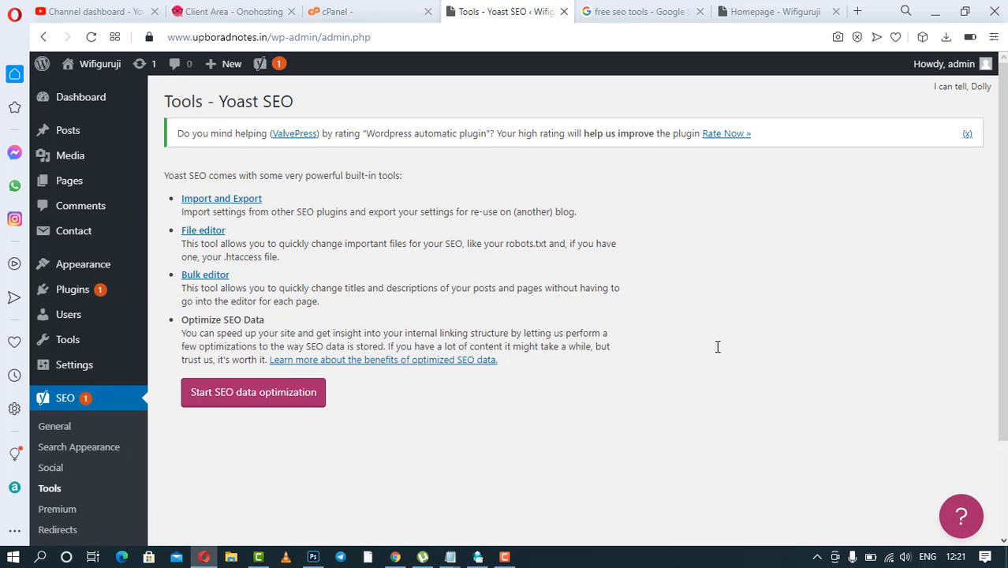
click(251, 399)
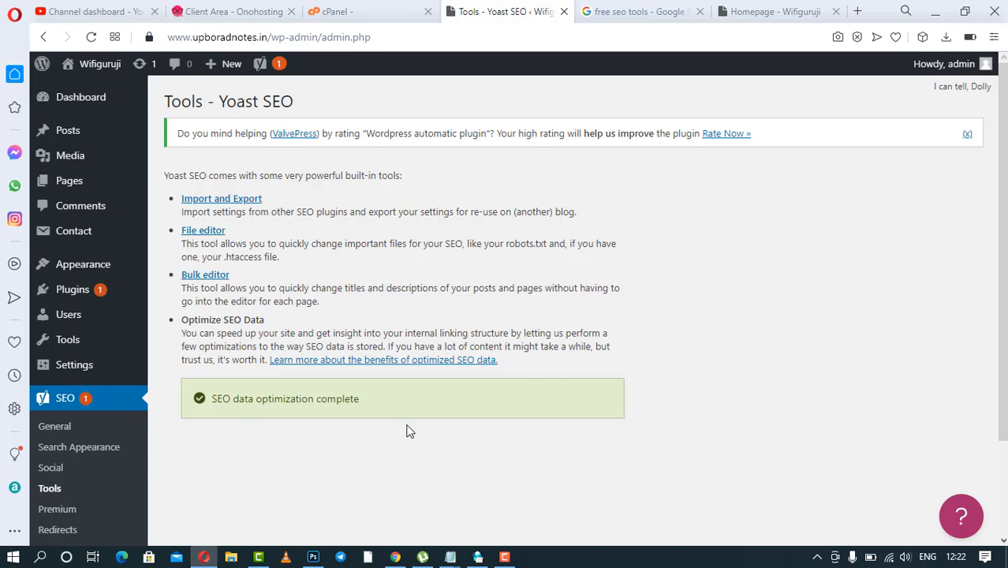
Examine the Redirects settings of the SEO plugin, including the redirect type, the Old URL and URL fields and the redirect list
scroll(419, 433, down, 3)
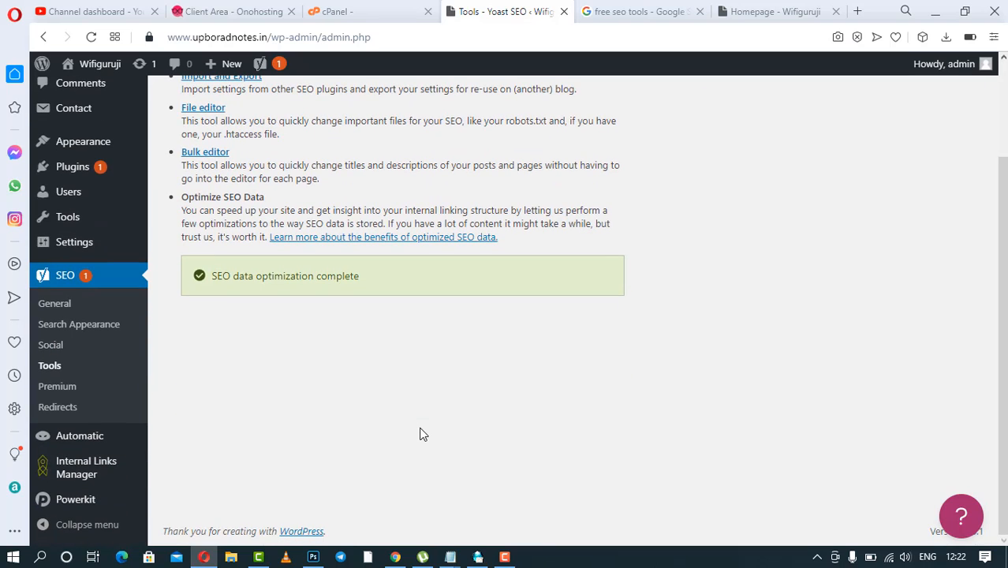
scroll(419, 432, up, 2)
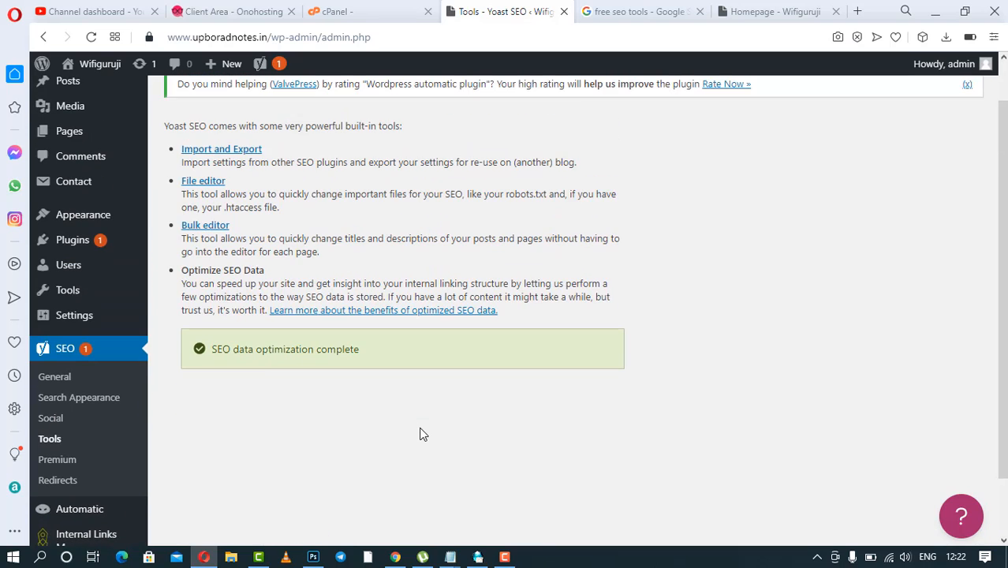
click(78, 481)
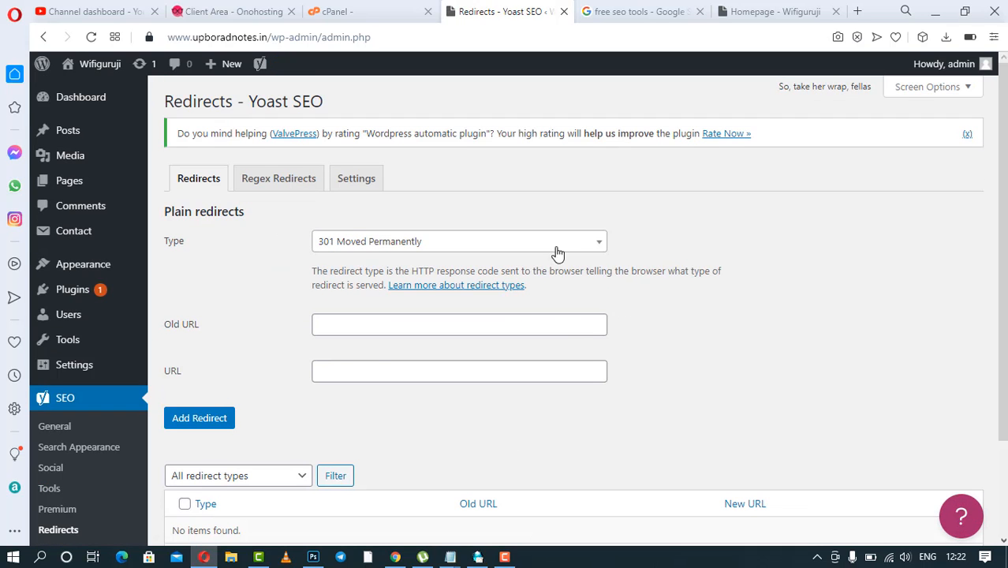
click(561, 247)
click(562, 247)
click(436, 324)
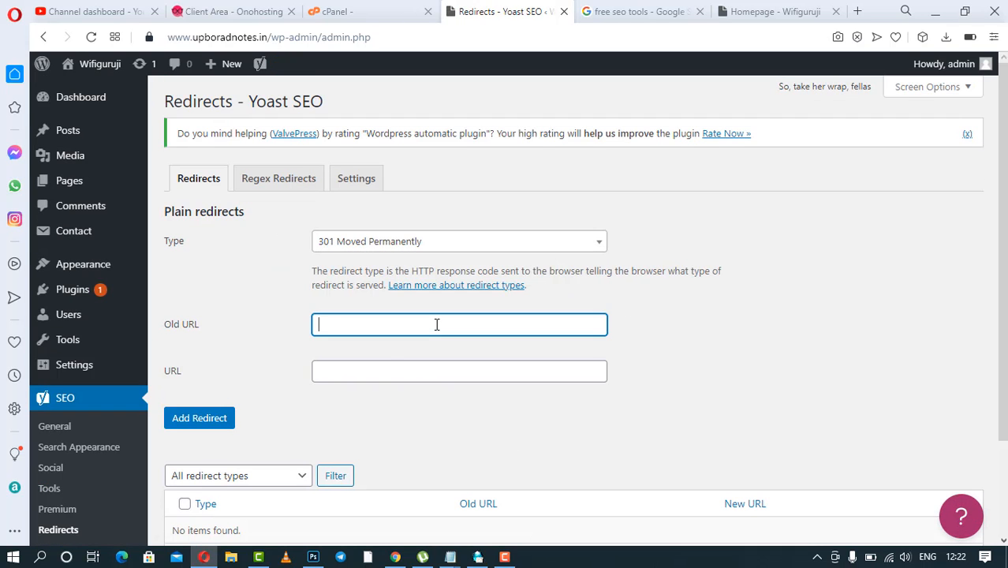
click(386, 371)
scroll(545, 422, down, 2)
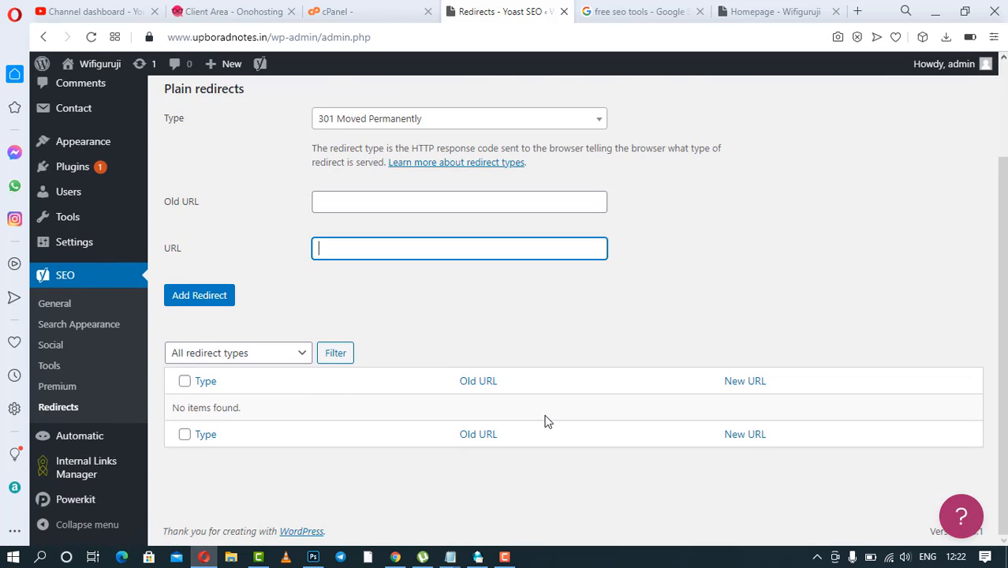
scroll(546, 423, up, 2)
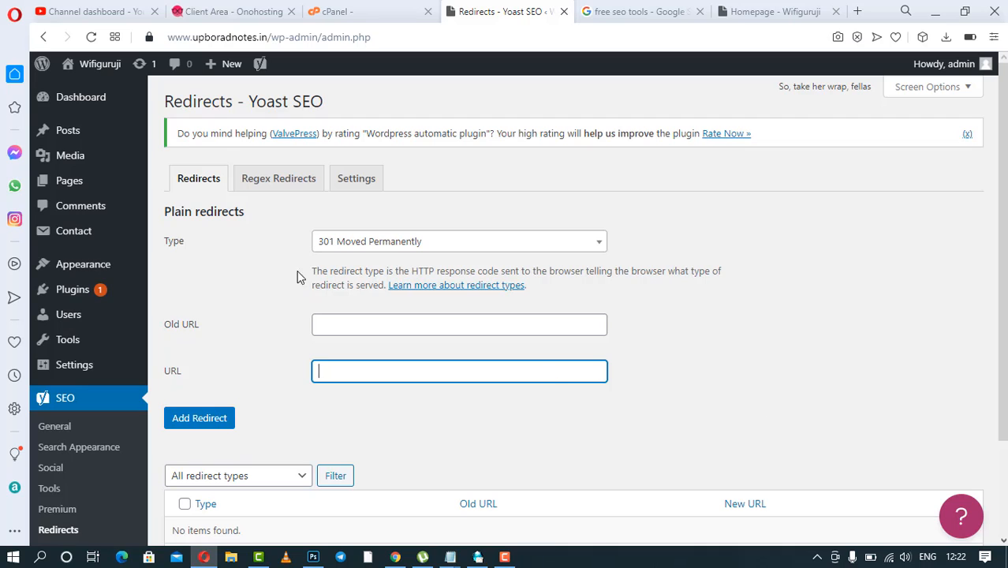
Move the "Deleted video" post to the trash from the list of all posts
click(93, 133)
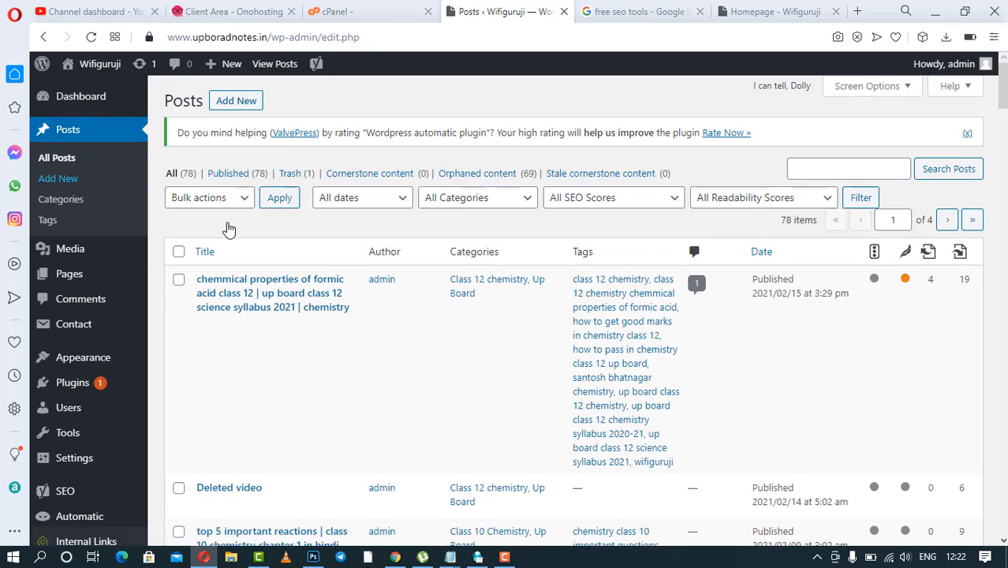
scroll(225, 225, down, 3)
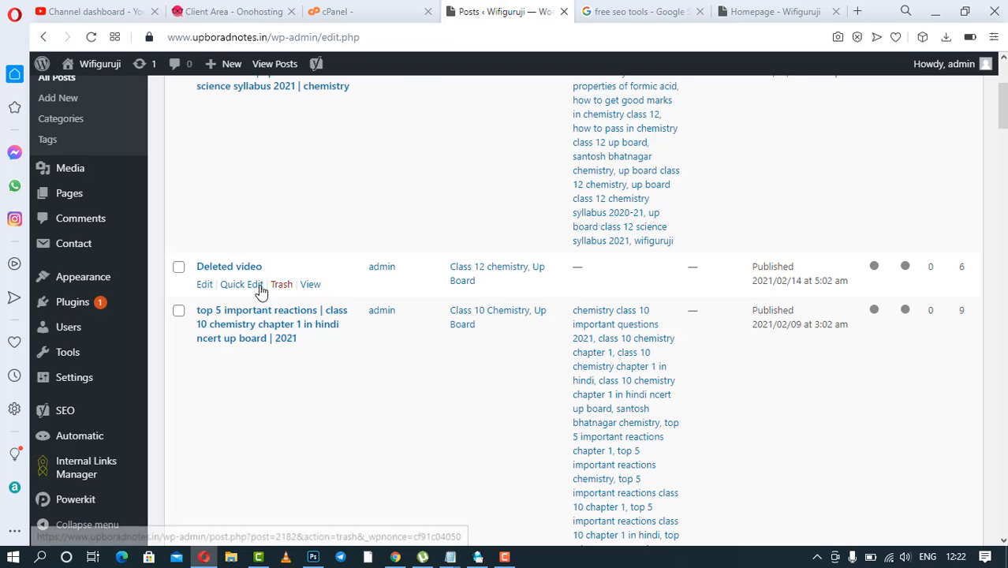
click(282, 286)
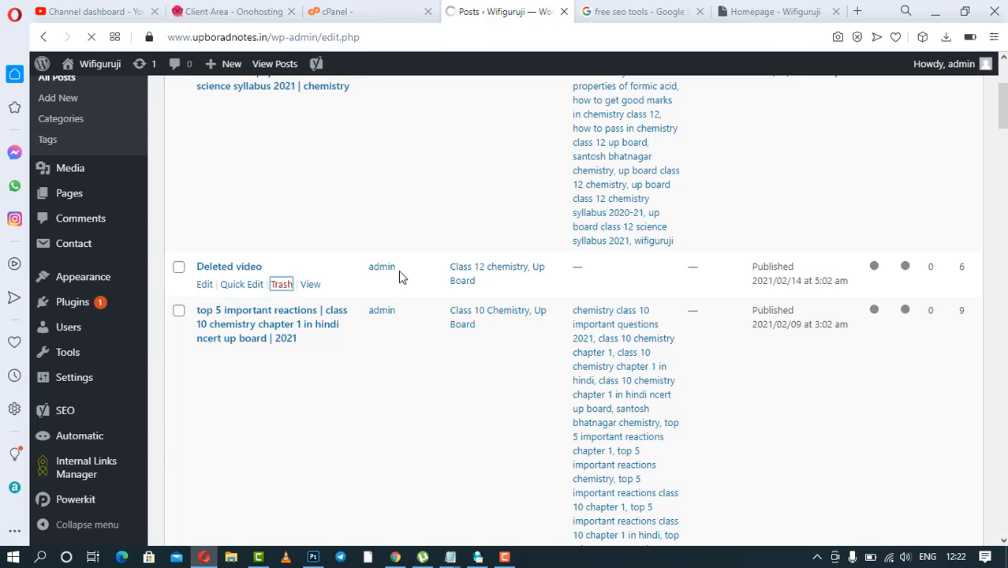
Open the "top 5 important reactions" class 10 chemistry post for editing and look over its content and Yoast SEO Premium section
scroll(399, 270, down, 4)
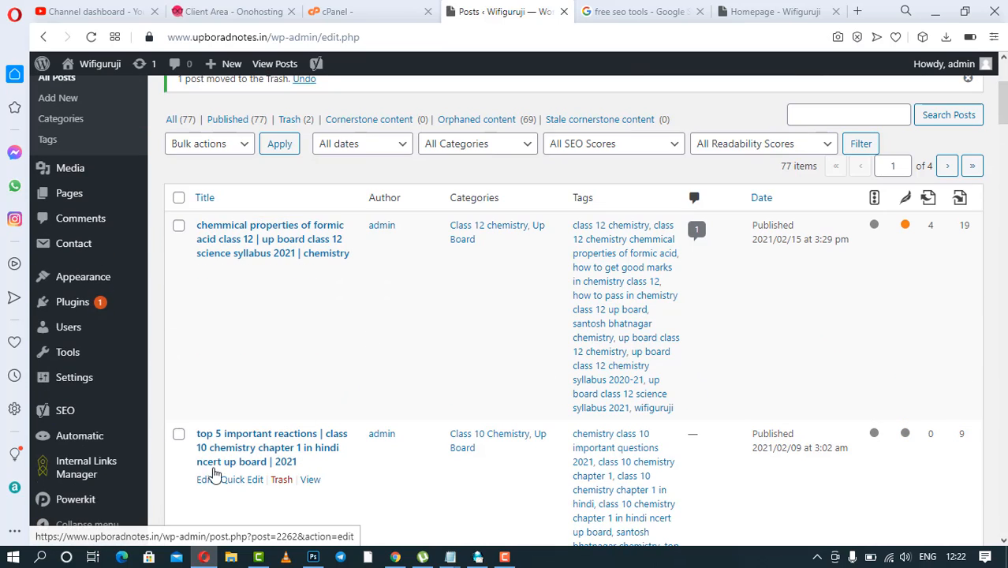
click(205, 478)
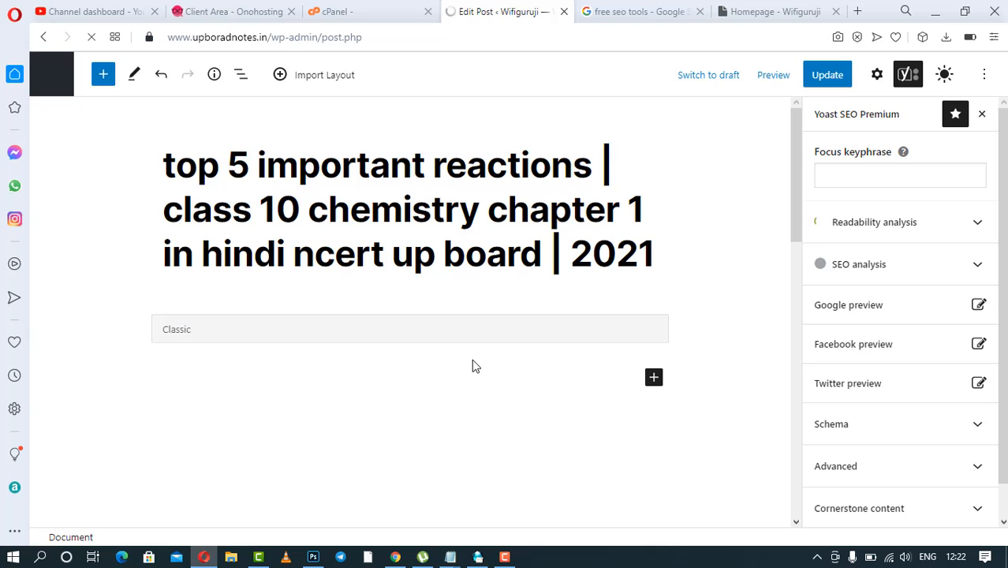
scroll(508, 289, down, 10)
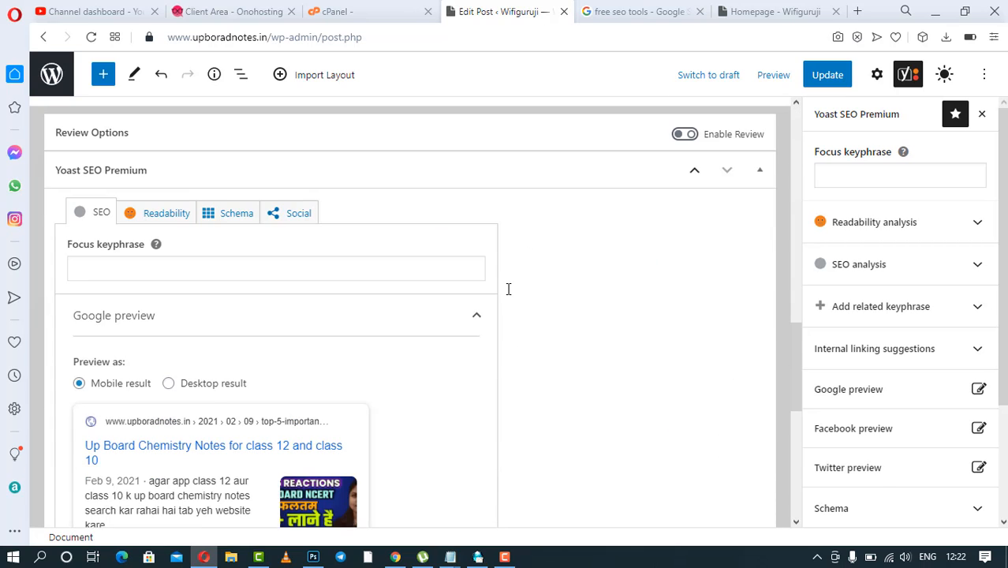
scroll(509, 289, up, 8)
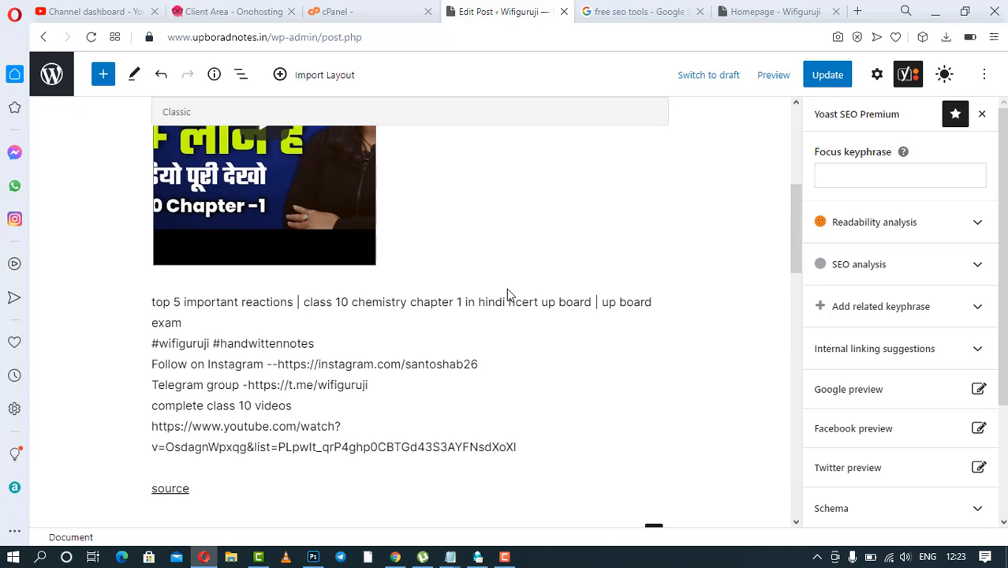
Expand the SEO analysis and set the keyphrase synonyms to "class 10 chemistry", copied from the post text
click(962, 271)
drag(304, 302, 350, 302)
right_click(341, 303)
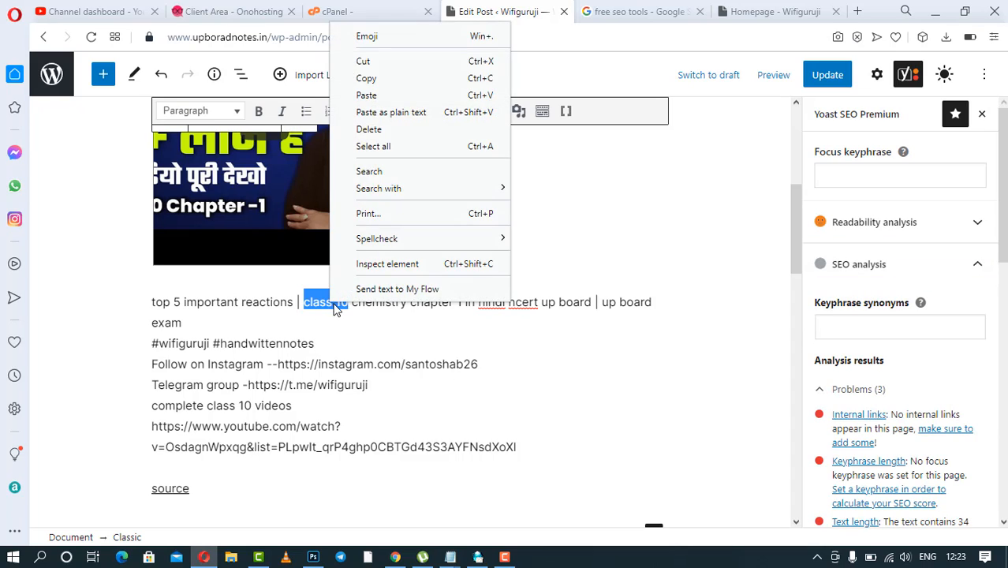
click(371, 311)
drag(408, 302, 304, 303)
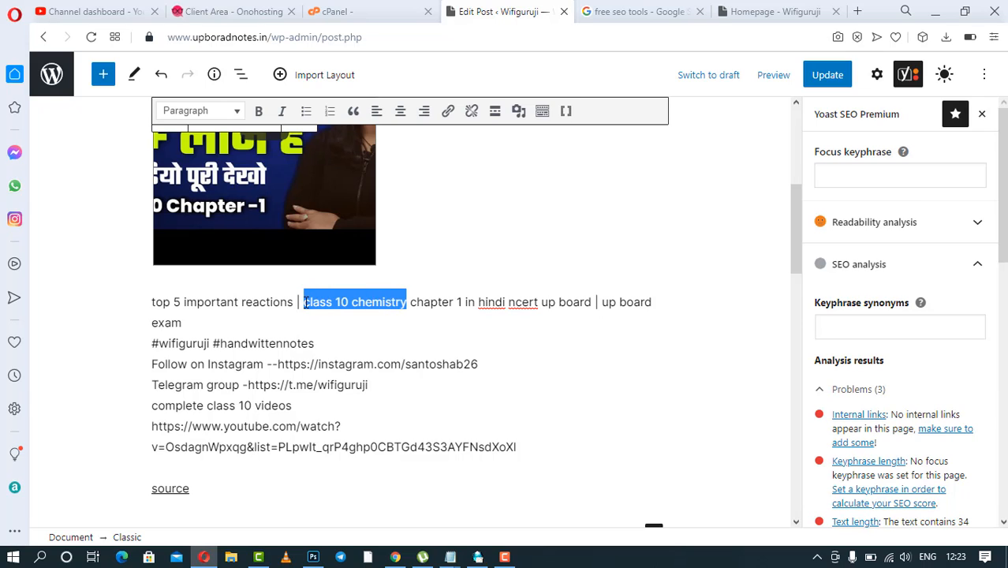
right_click(314, 302)
click(369, 76)
click(921, 335)
key(ctrl+v)
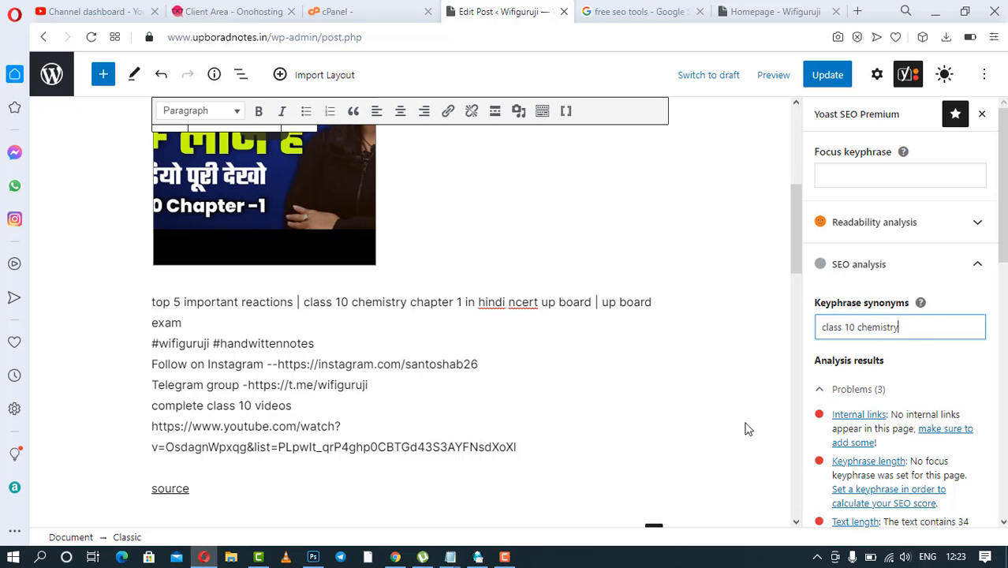
click(749, 429)
Review the post's content and its SEO analysis results, covering internal links, keyphrase length and text length
scroll(734, 377, up, 5)
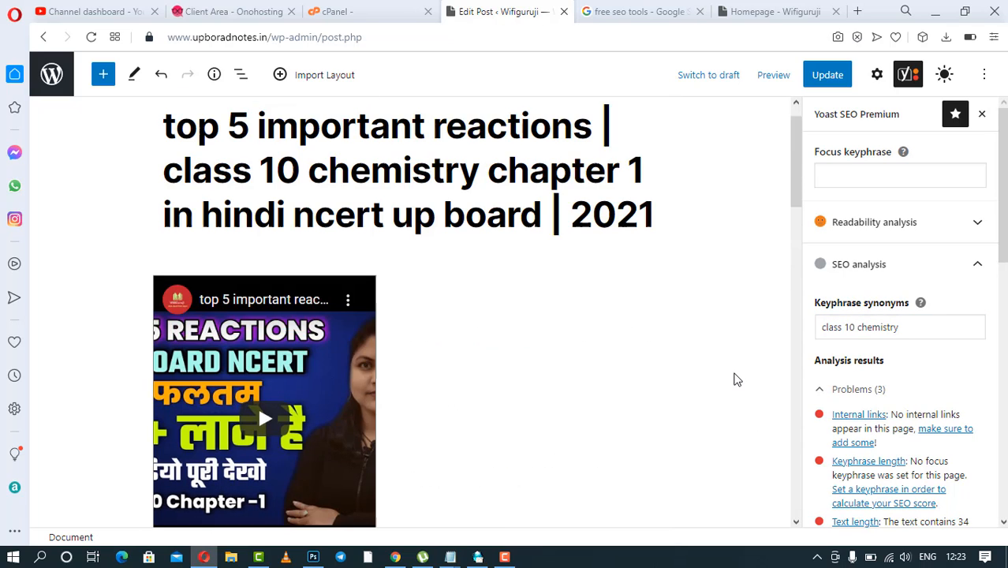
scroll(735, 379, down, 7)
scroll(734, 379, down, 5)
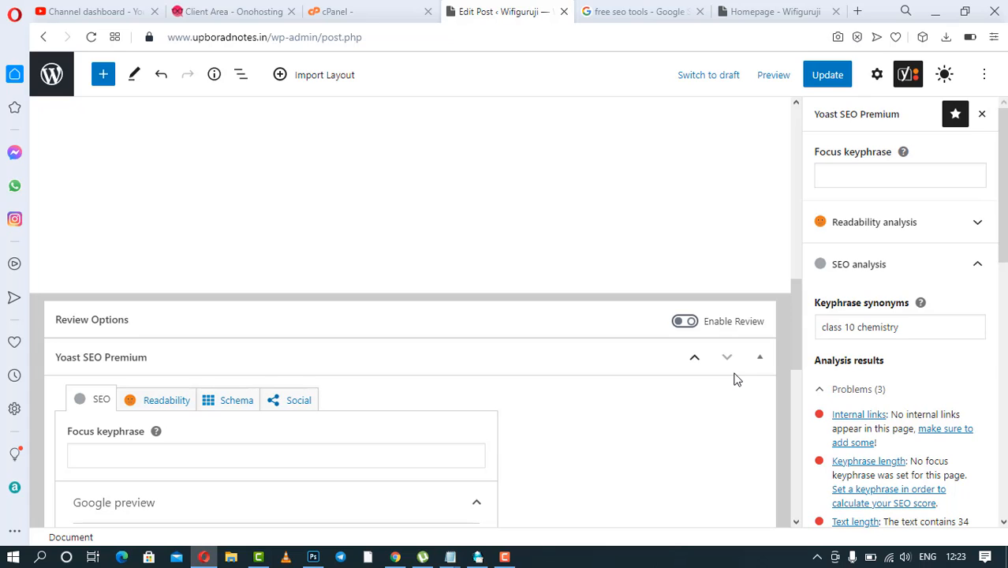
scroll(734, 380, up, 5)
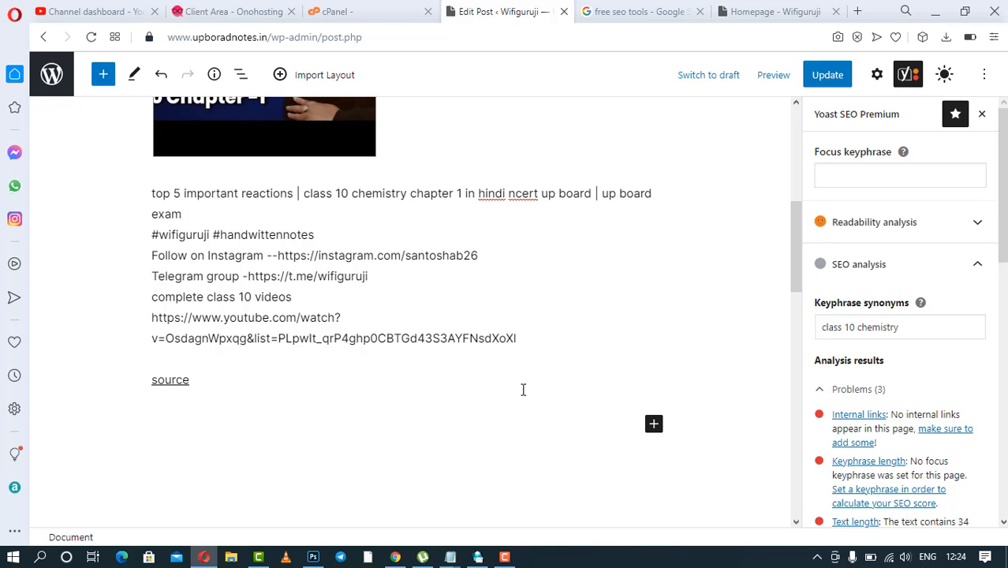
scroll(586, 462, down, 3)
scroll(589, 464, up, 7)
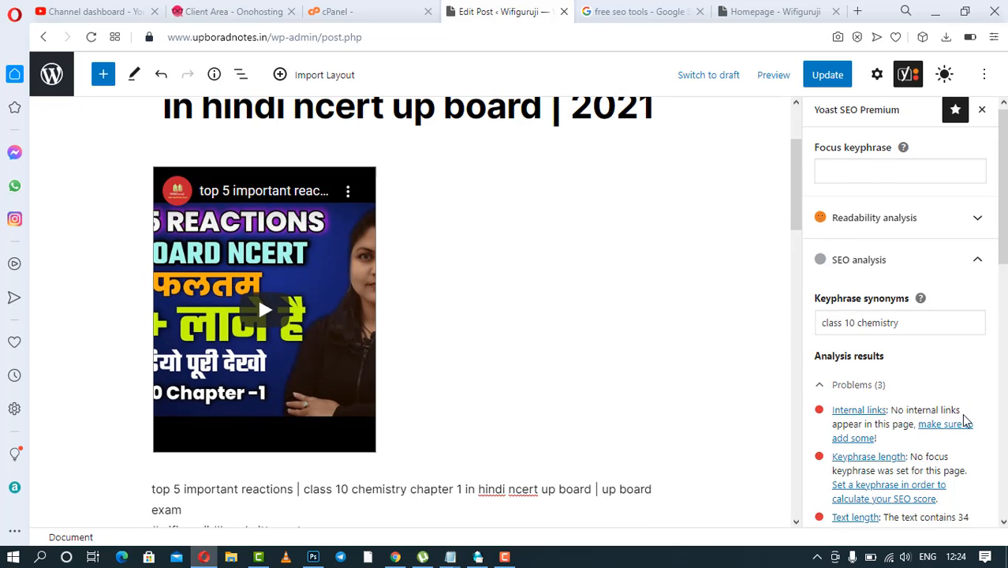
scroll(966, 422, down, 2)
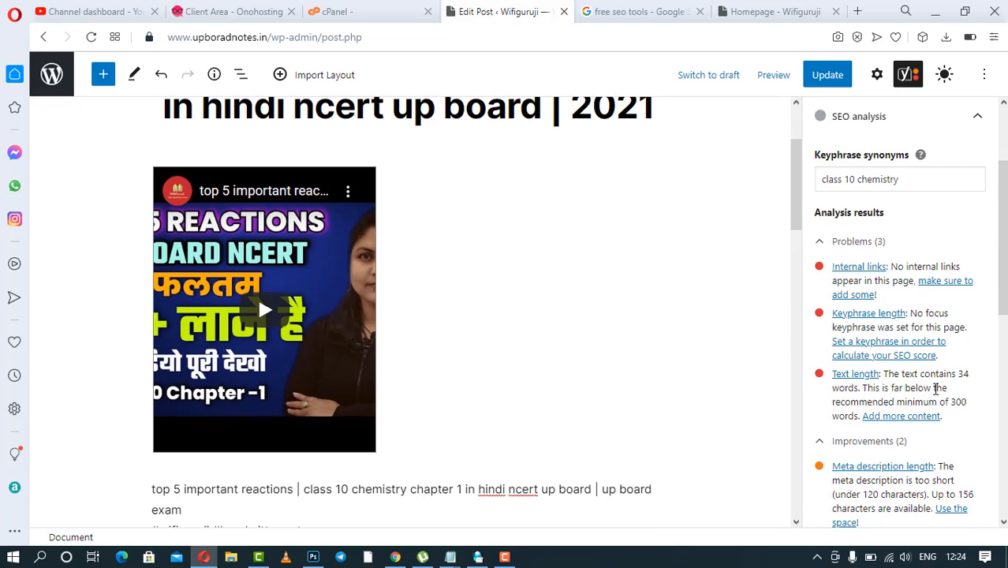
drag(956, 374, 977, 380)
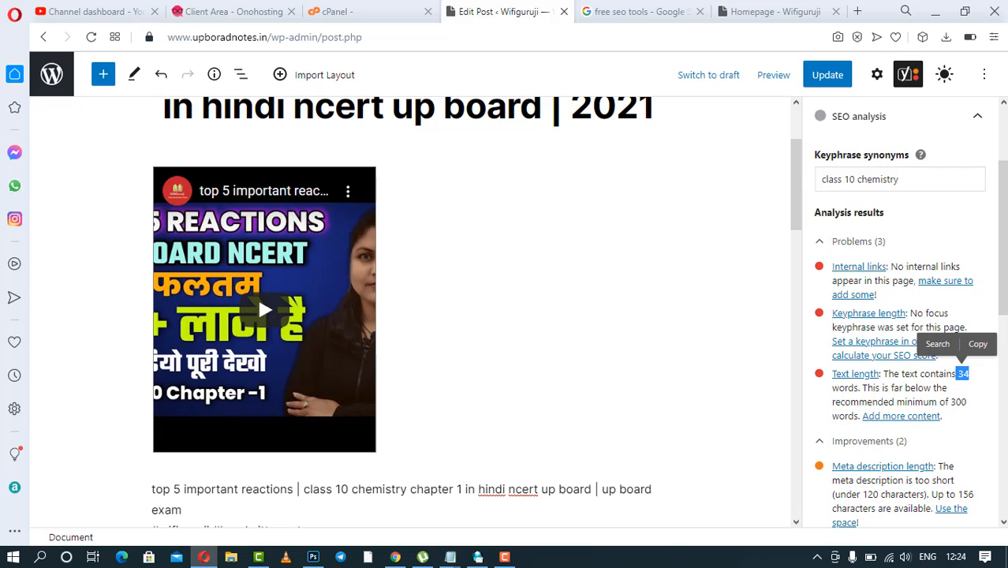
click(988, 377)
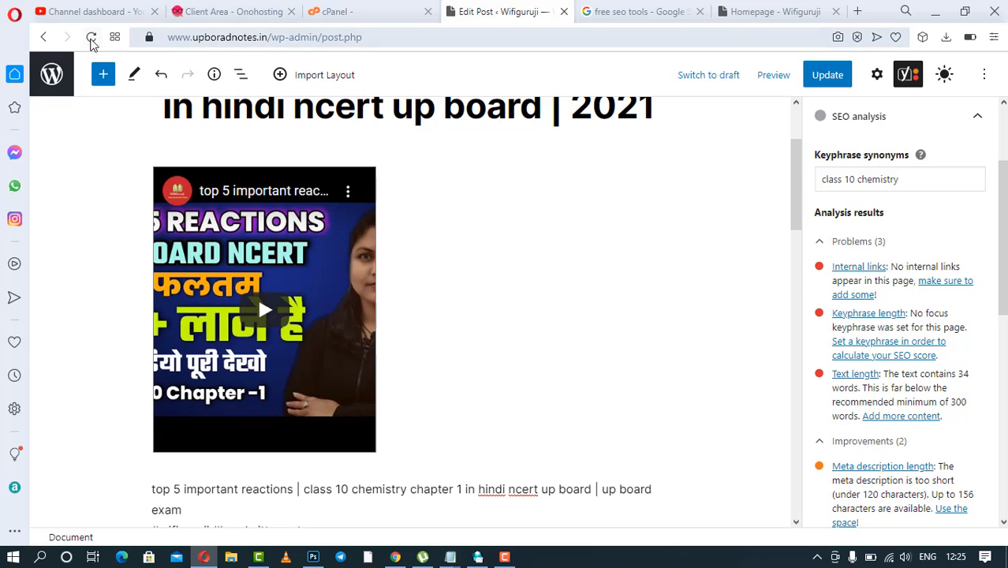
Leave the post editor without saving the changes and return to the posts list
click(45, 38)
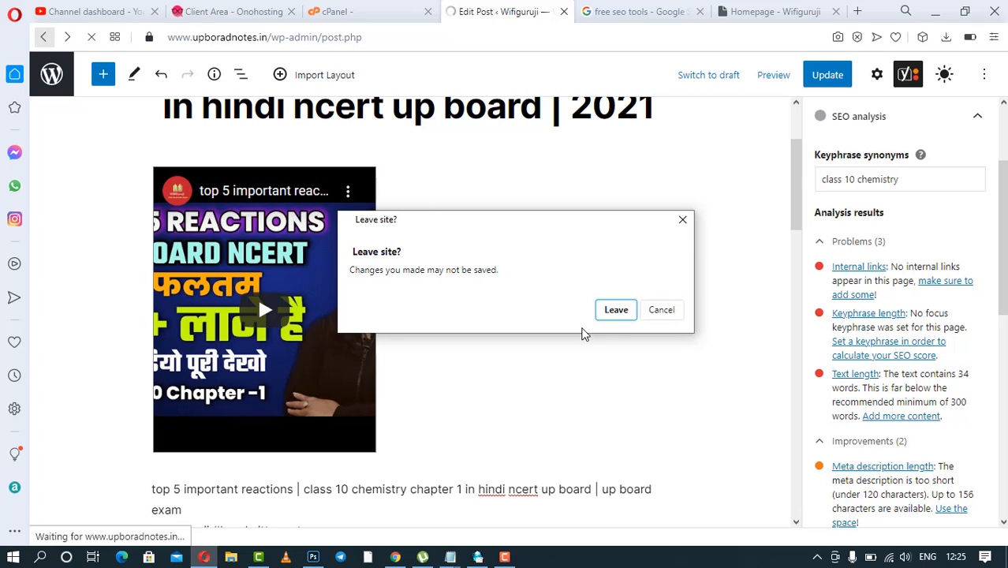
click(618, 315)
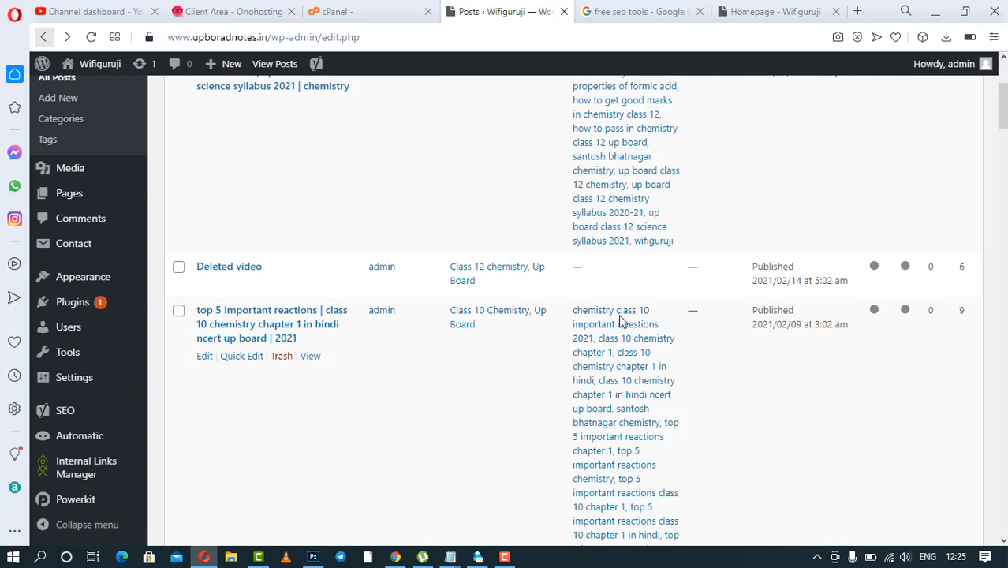
scroll(620, 320, up, 3)
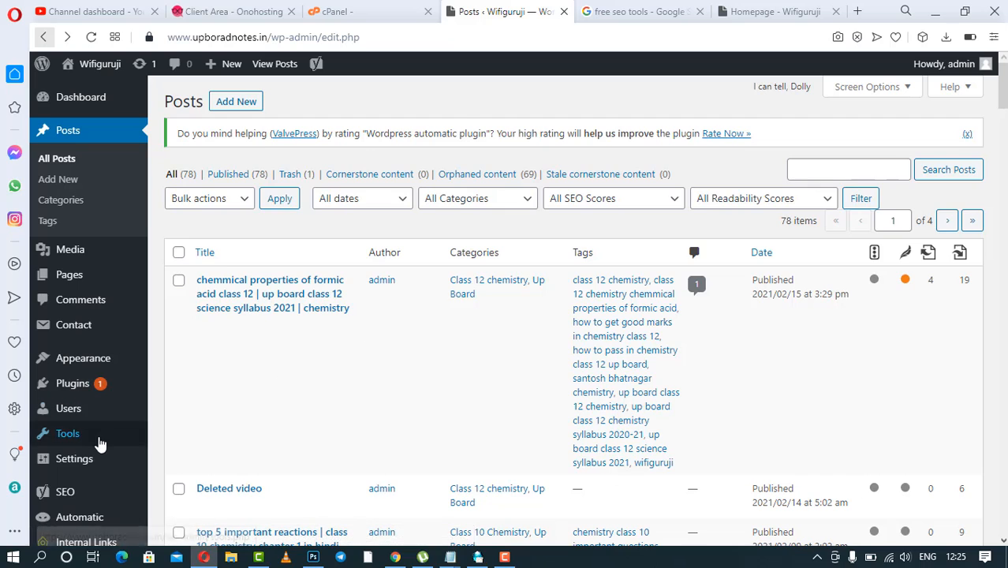
Search for "internal linking" plugins on the Add Plugins page and look through the results for Internal Links Manager
scroll(101, 444, down, 1)
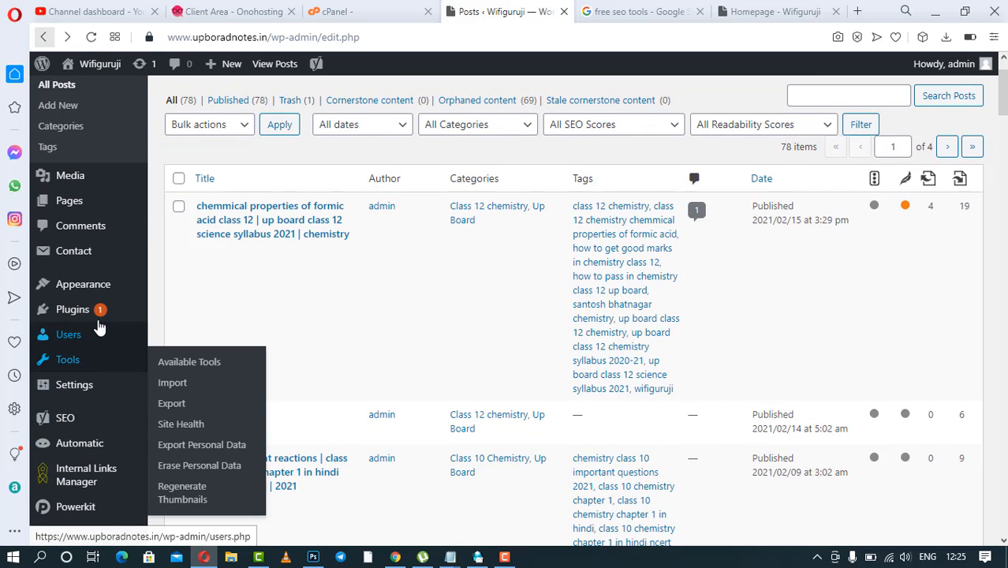
mouse_move(101, 316)
click(187, 332)
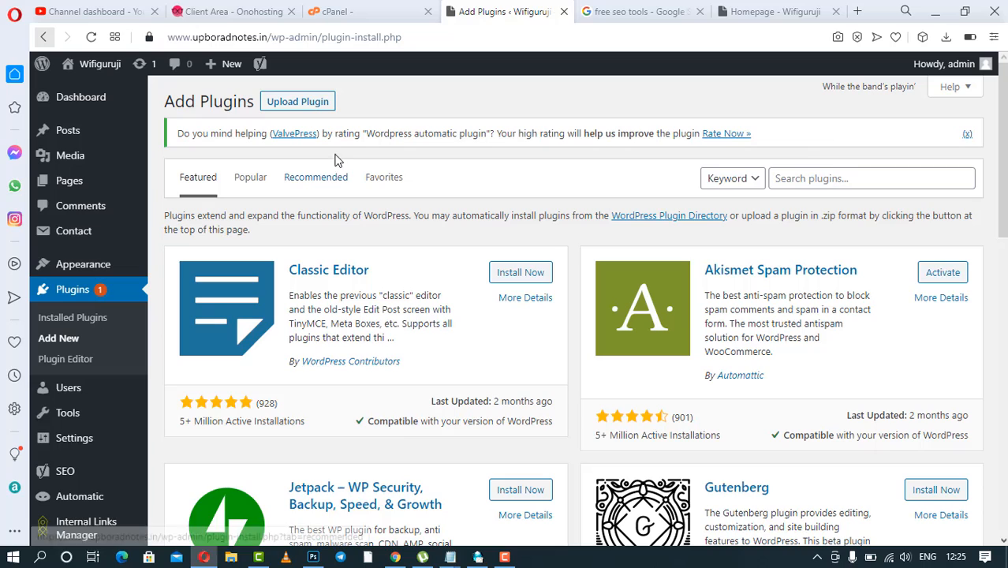
click(832, 178)
text(inter)
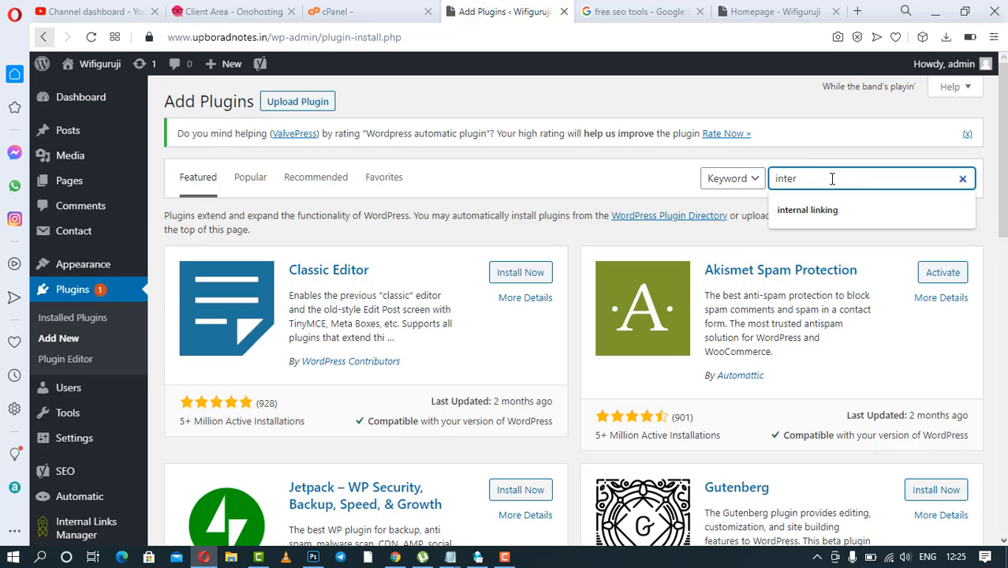
key(Down)
key(Return)
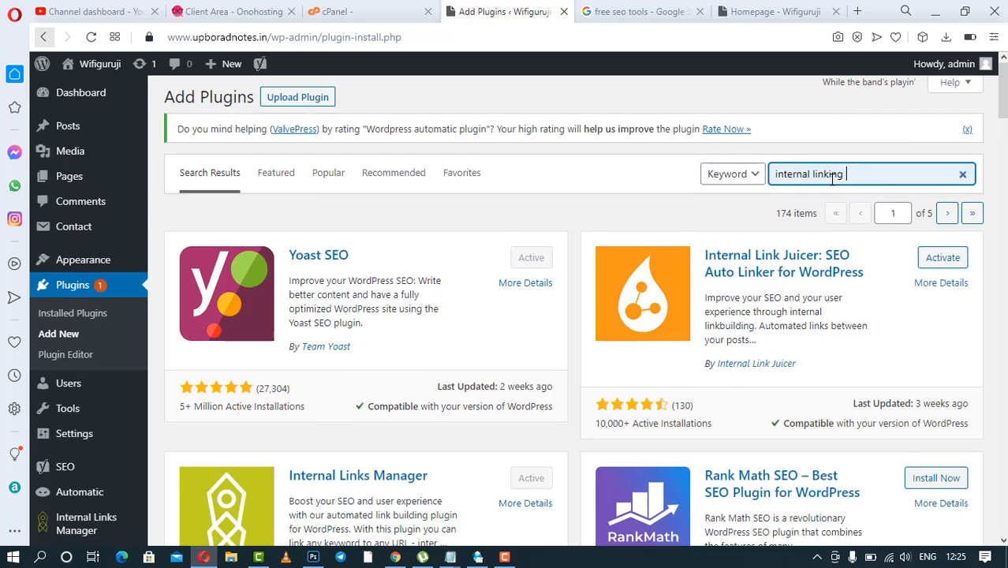
scroll(355, 430, down, 2)
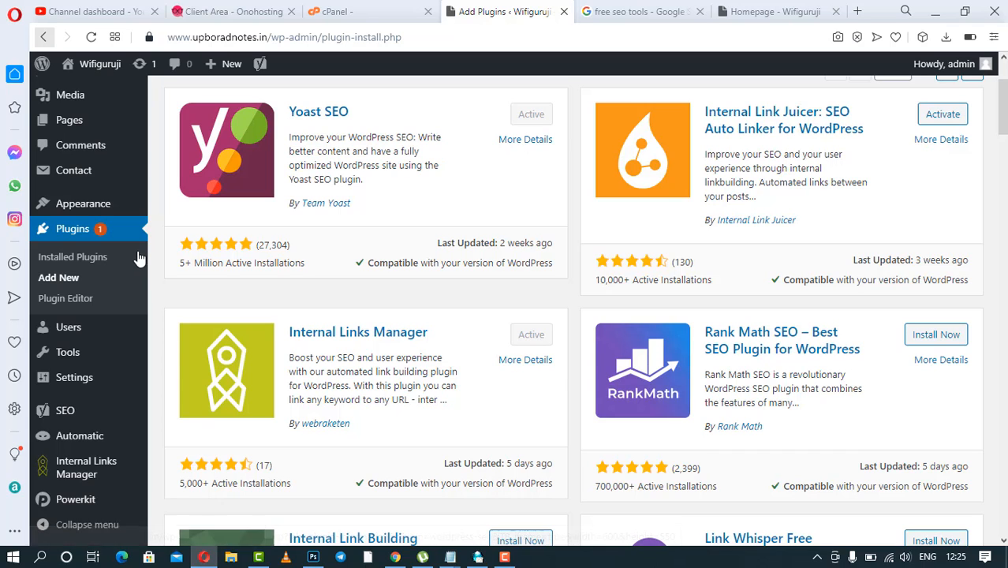
scroll(135, 259, down, 2)
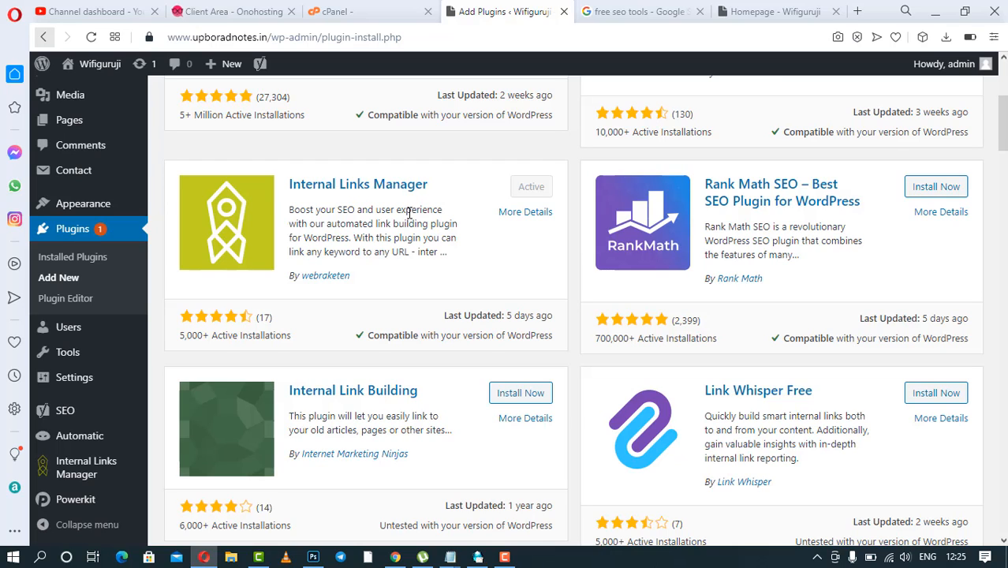
Show all links in Internal Links Manager and open the page linked to the "Class 12" entry
mouse_move(101, 464)
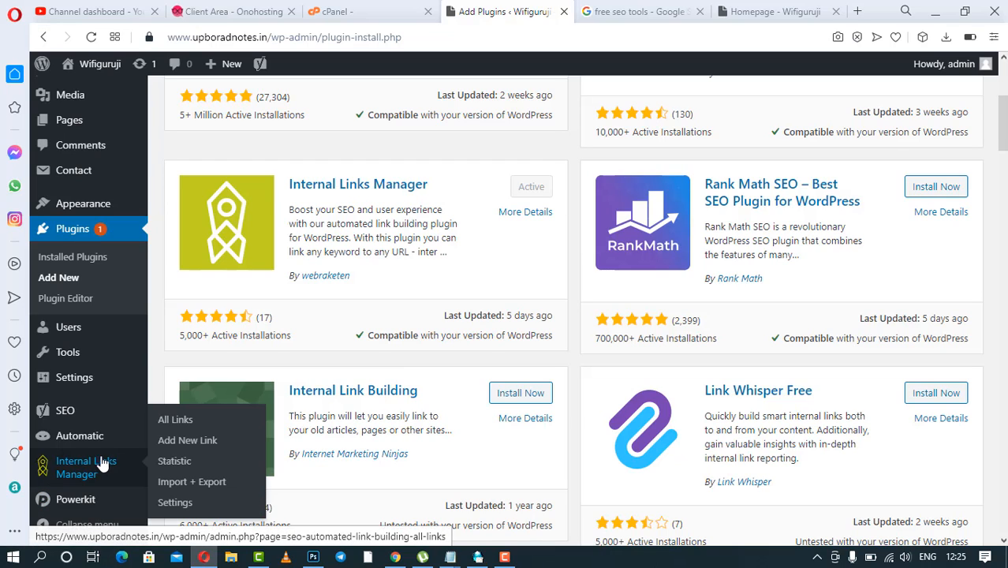
click(178, 420)
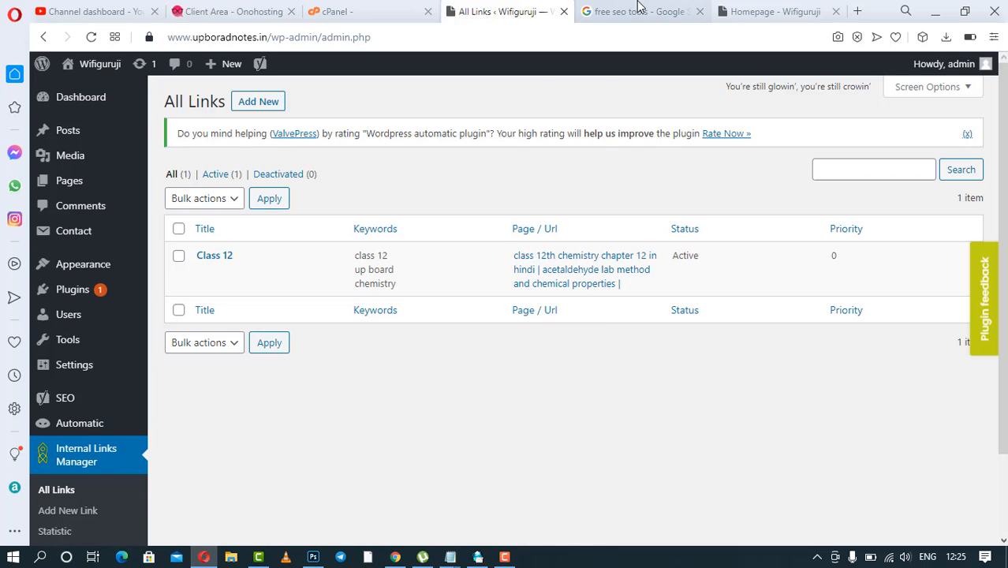
click(581, 262)
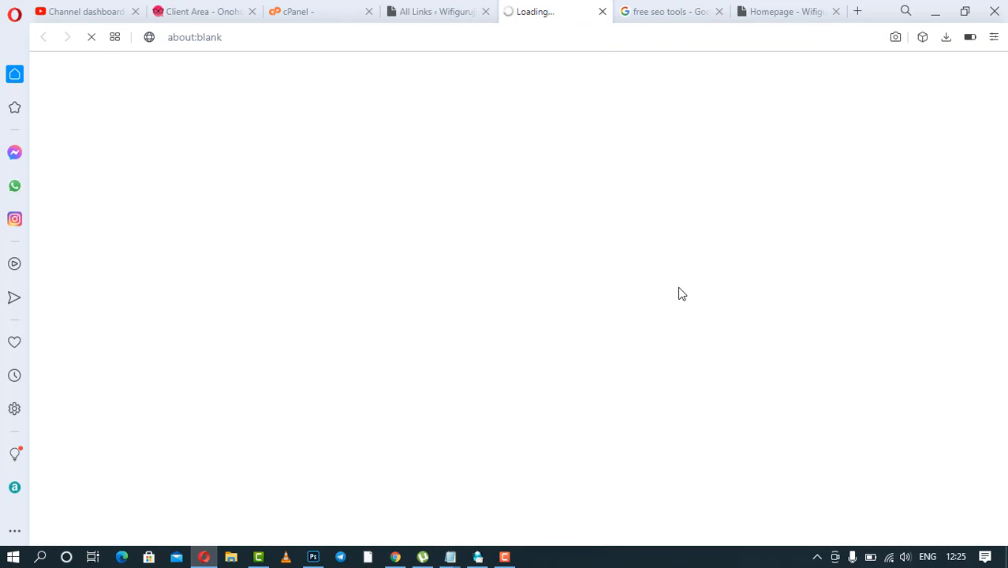
Look through the page linked to the "Class 12" entry and open the "Alcohol Phenol Ether" part 4 post from its recent comments
click(419, 8)
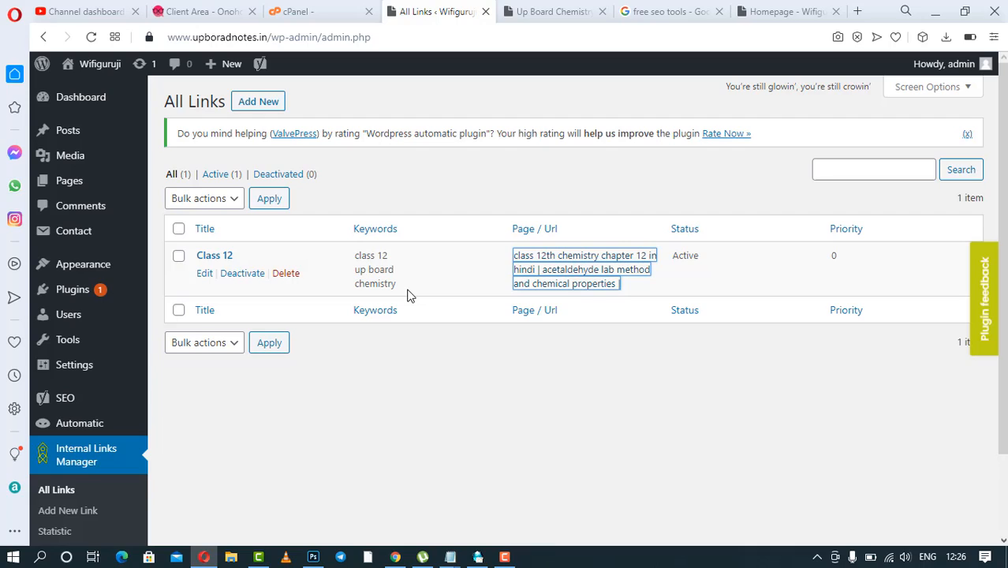
click(553, 11)
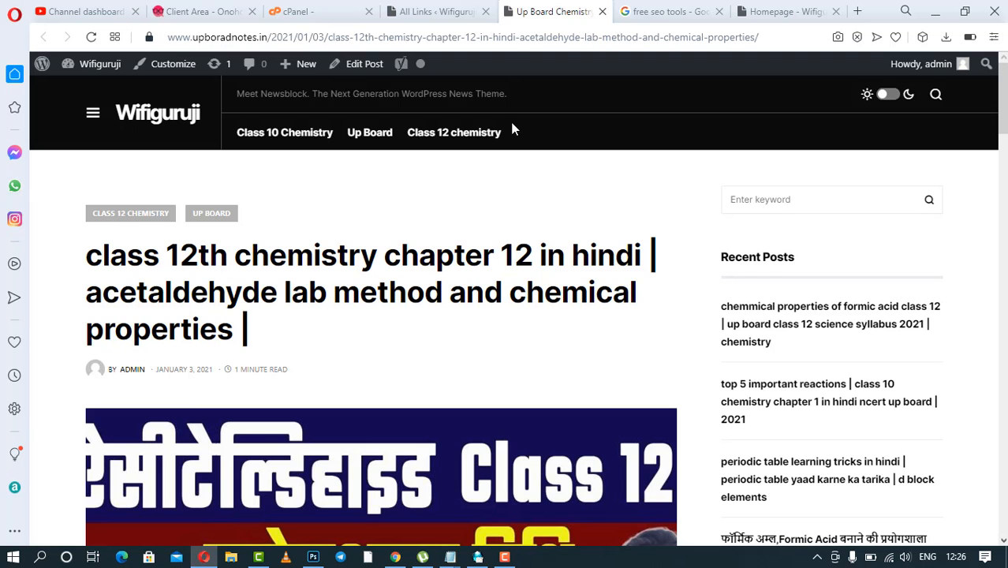
scroll(521, 237, down, 5)
scroll(531, 256, down, 4)
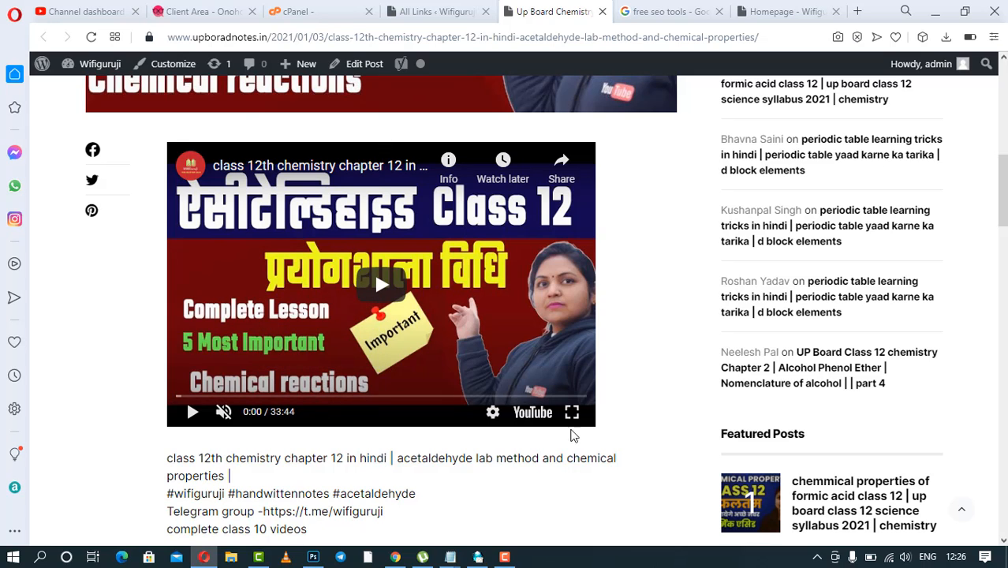
click(881, 362)
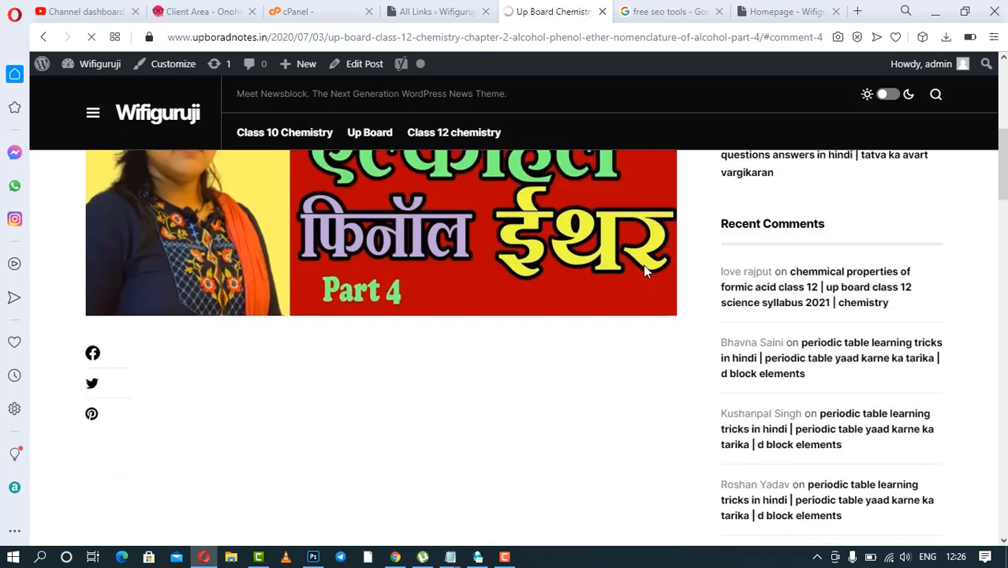
Follow the automatic link on "chemistry" in the post's description, check the linked page and close it
scroll(647, 271, down, 3)
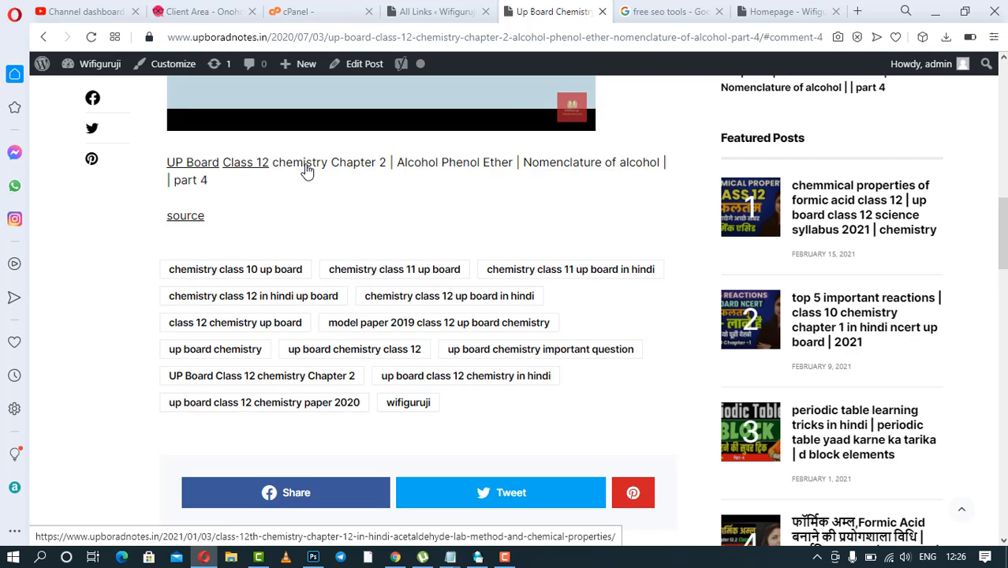
click(307, 170)
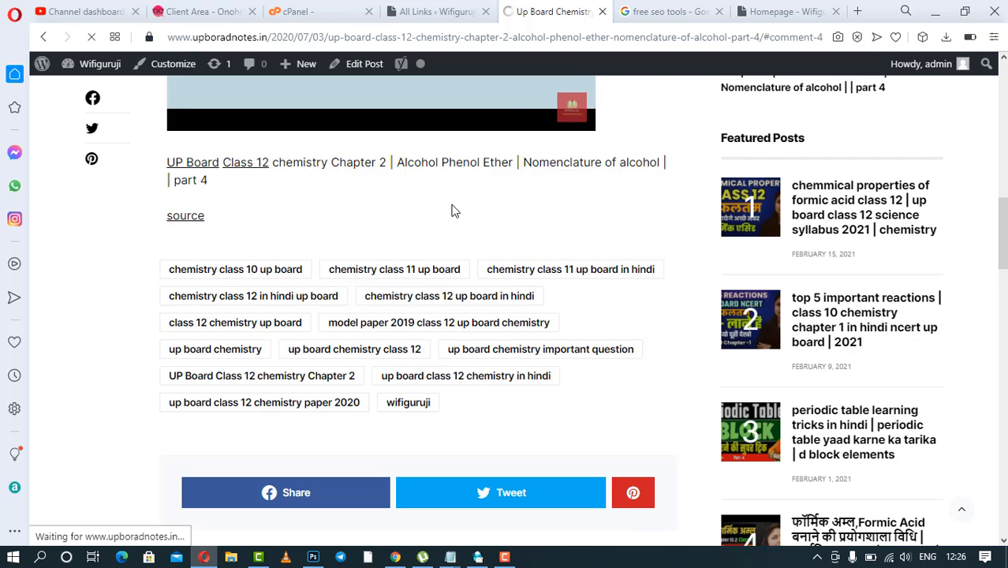
scroll(455, 211, down, 12)
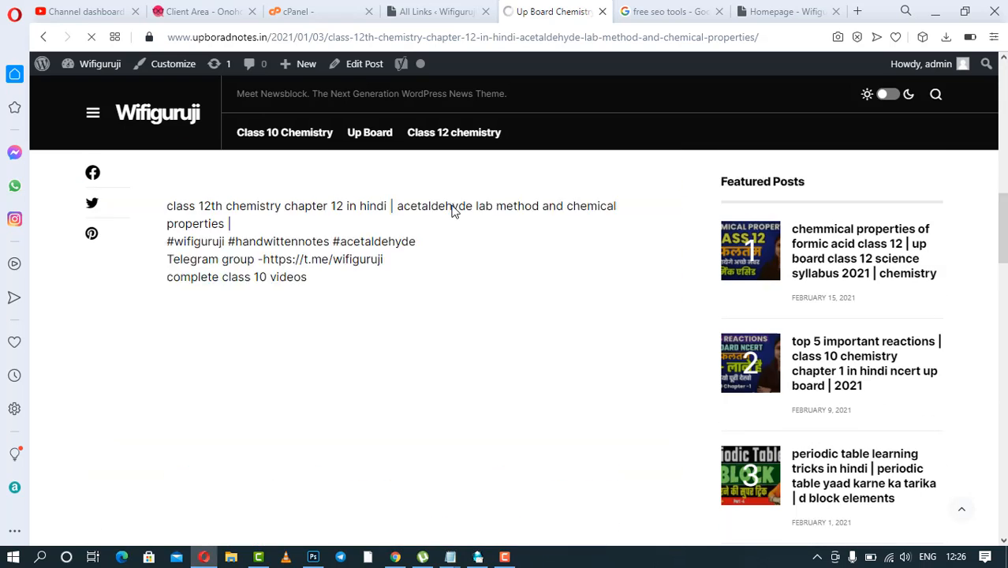
scroll(454, 210, up, 6)
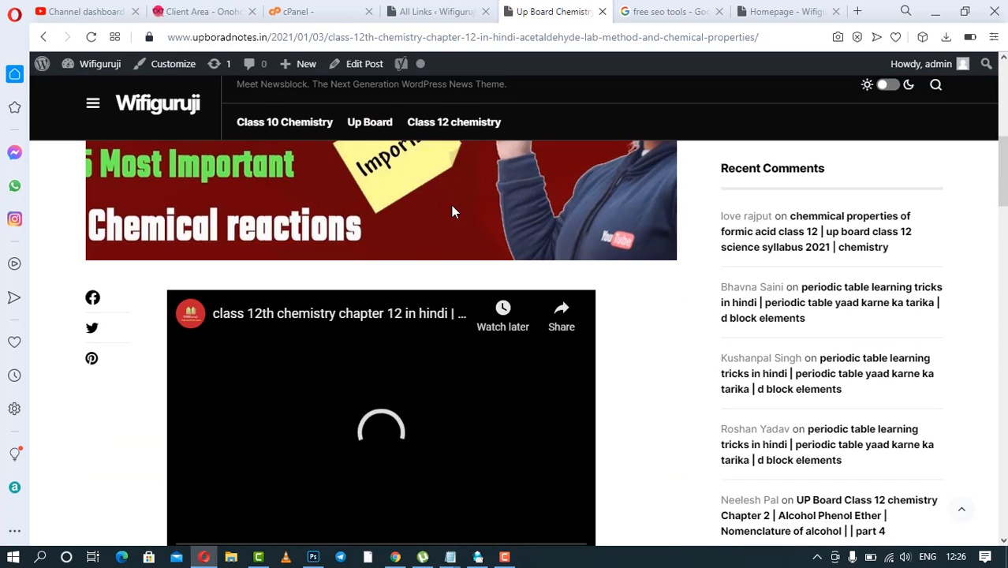
click(602, 11)
Start a new internal link titled "Class 10" pointing to the post "up board class 10 chapter 4 Carbon and Its Compounds" PART 5
click(260, 101)
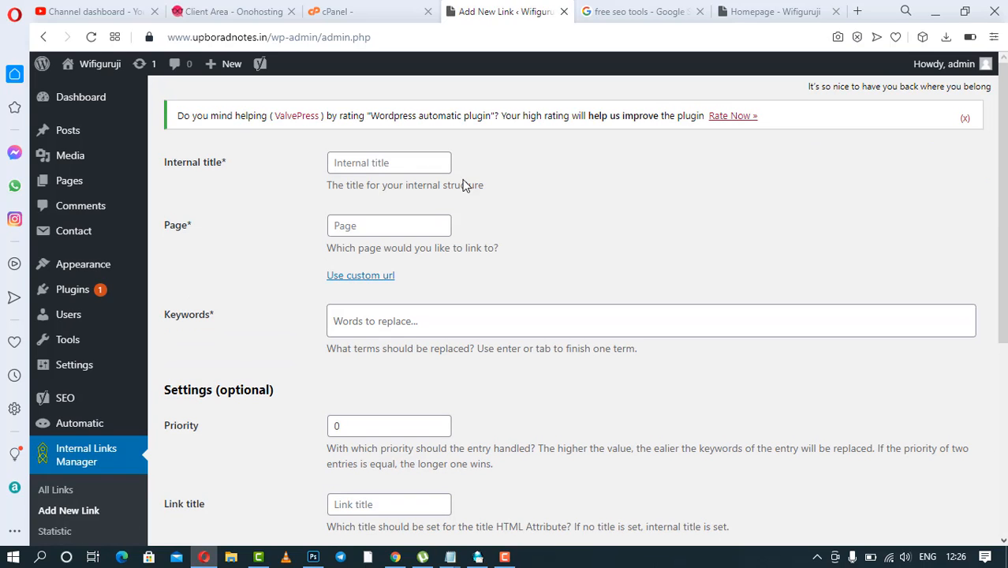
click(397, 165)
text(Cla)
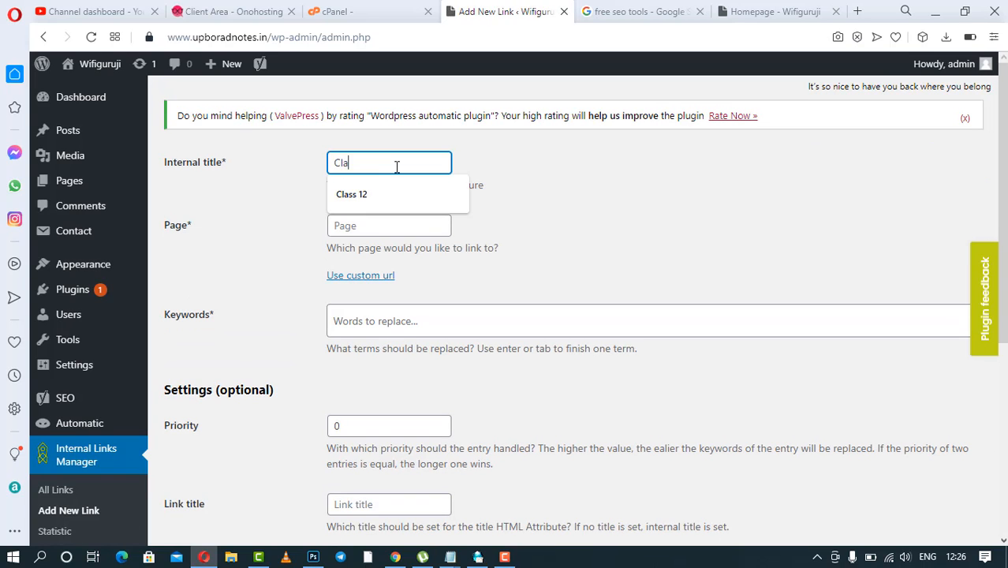
text(ss 10)
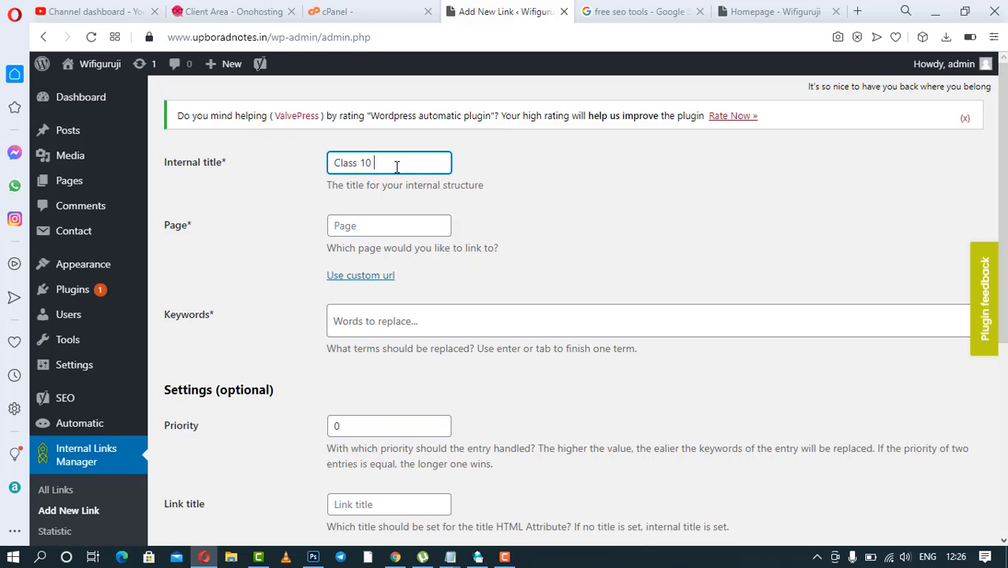
key(Tab)
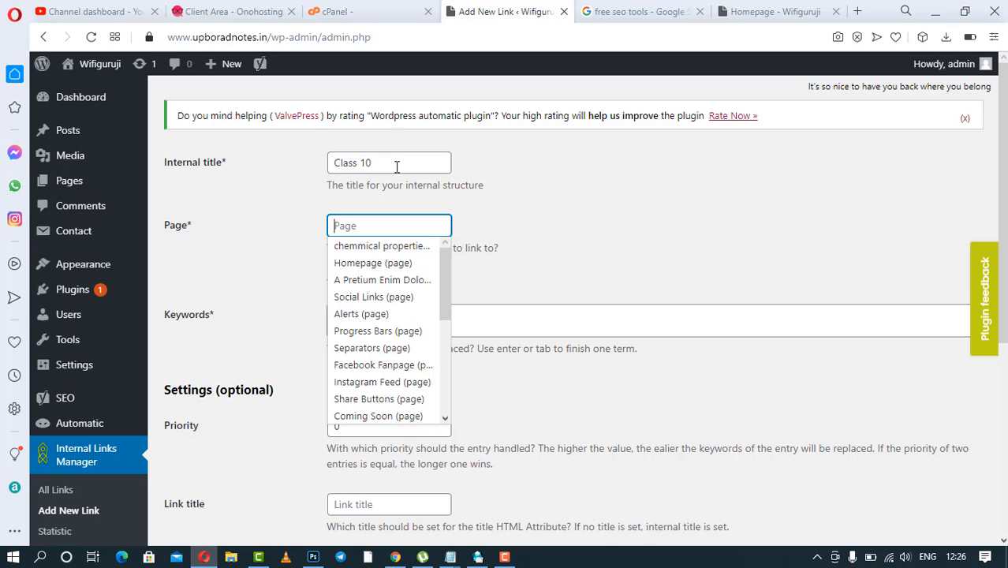
text(class 10)
scroll(402, 278, down, 3)
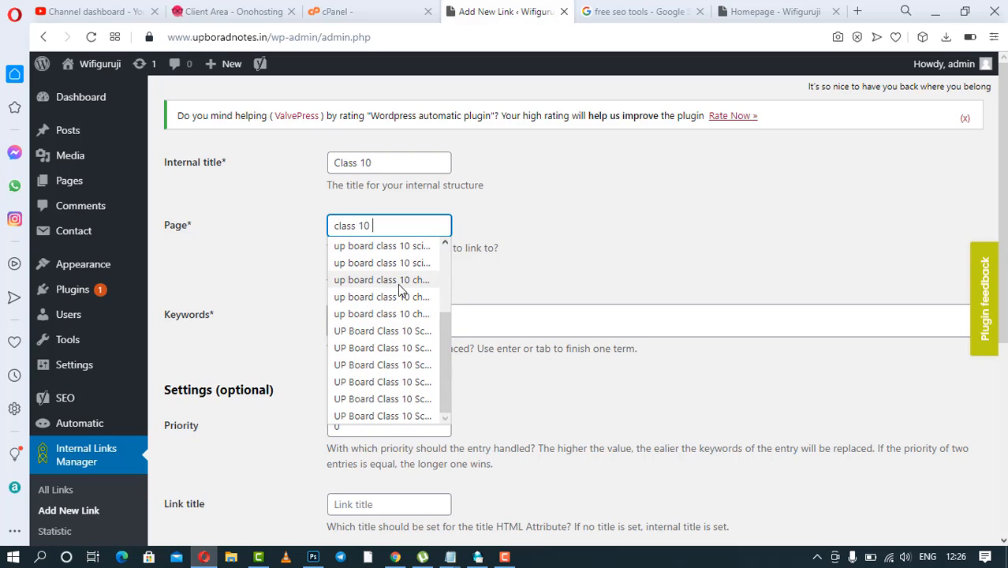
click(399, 285)
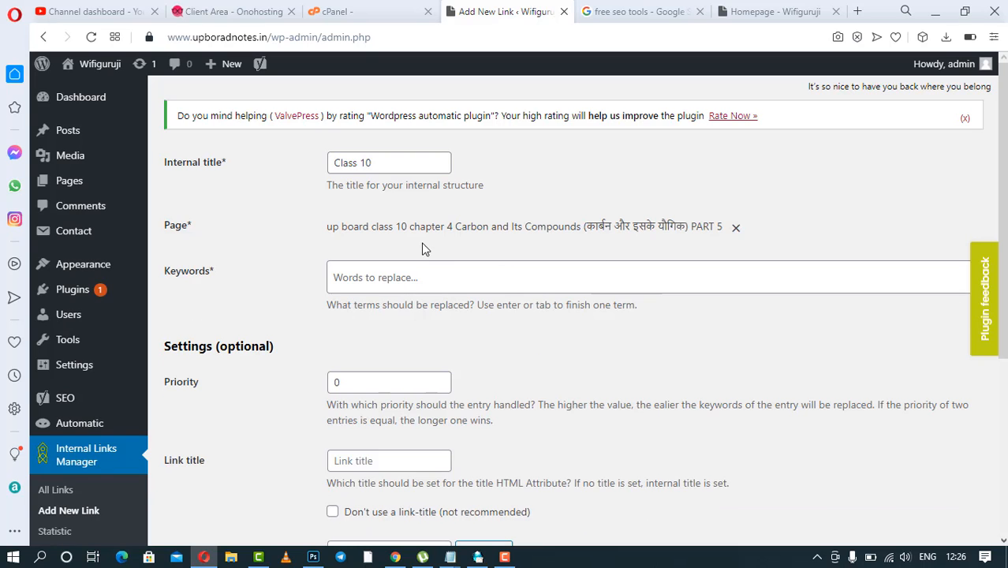
Enter the keywords "class 10", "upboard class 10" and "chapter" for the new link and save it
click(409, 284)
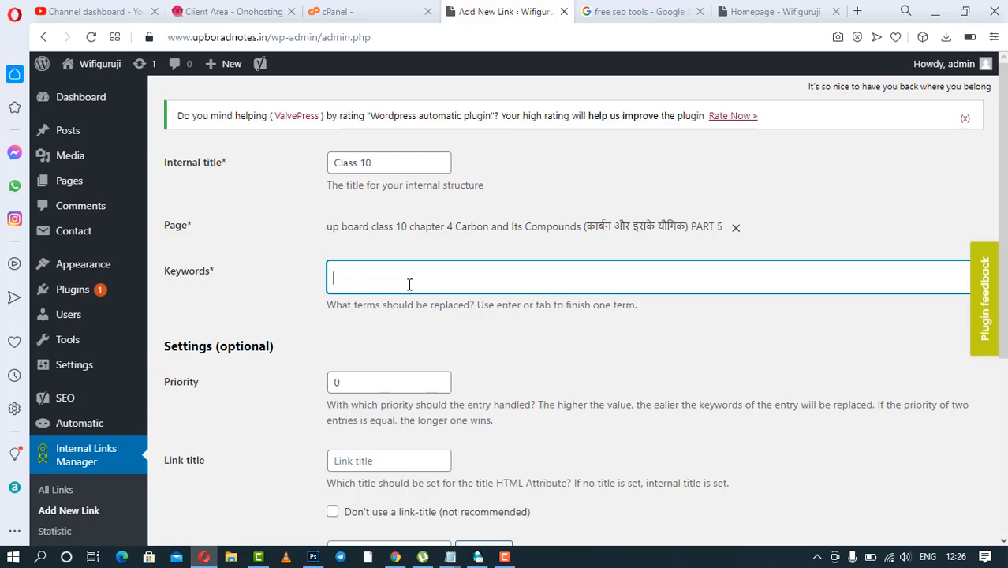
text(class 10)
key(Return)
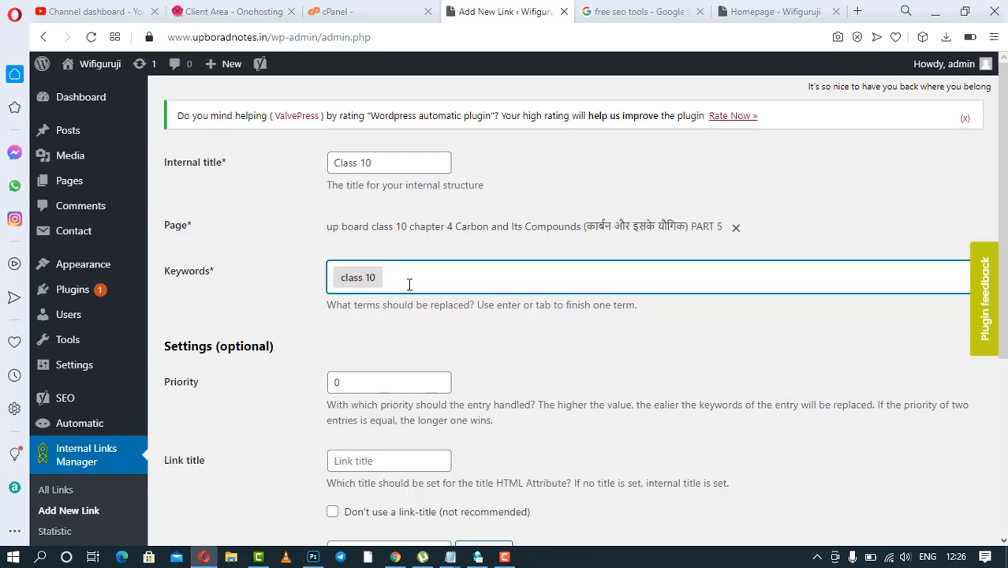
text(upboard class 10)
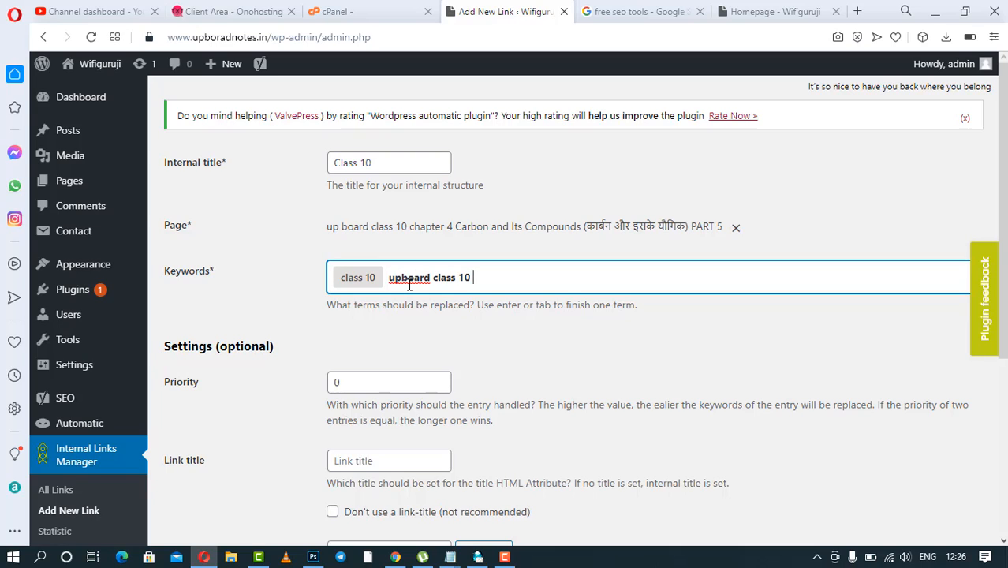
key(Return)
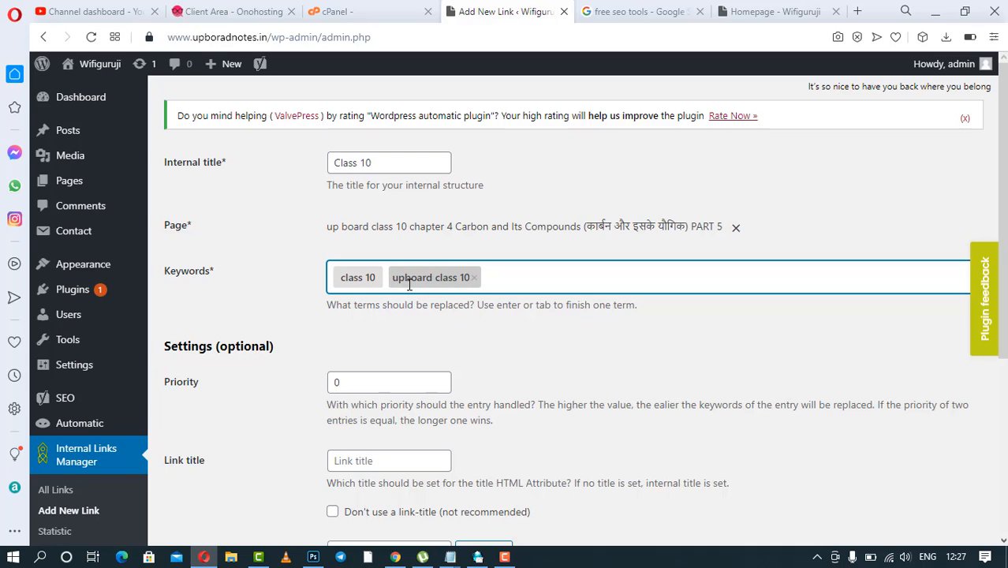
text(chm)
key(BackSpace)
key(BackSpace)
key(BackSpace)
text(chappter)
key(Return)
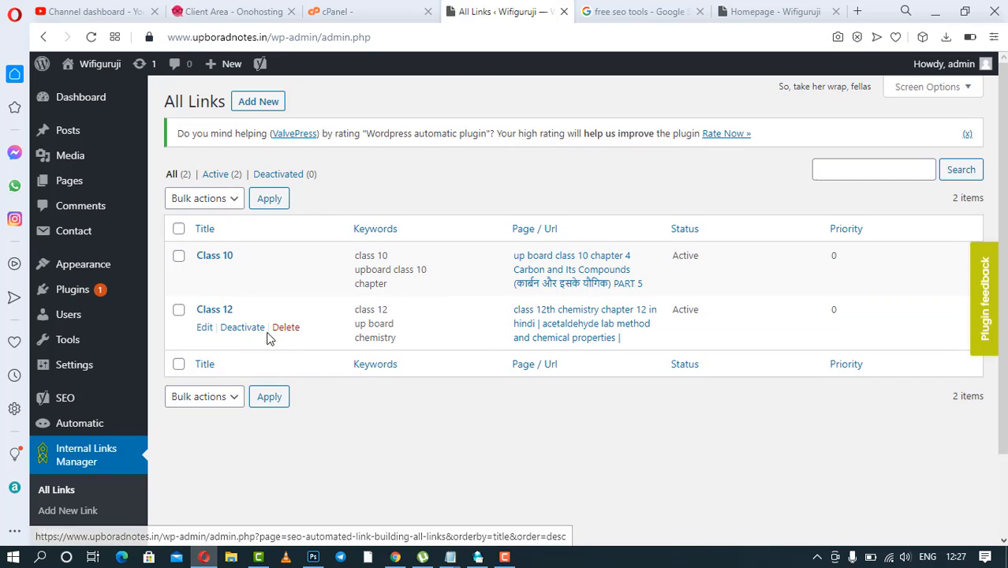
Edit the "Class 10" link and set its number of links per page to 3
click(205, 273)
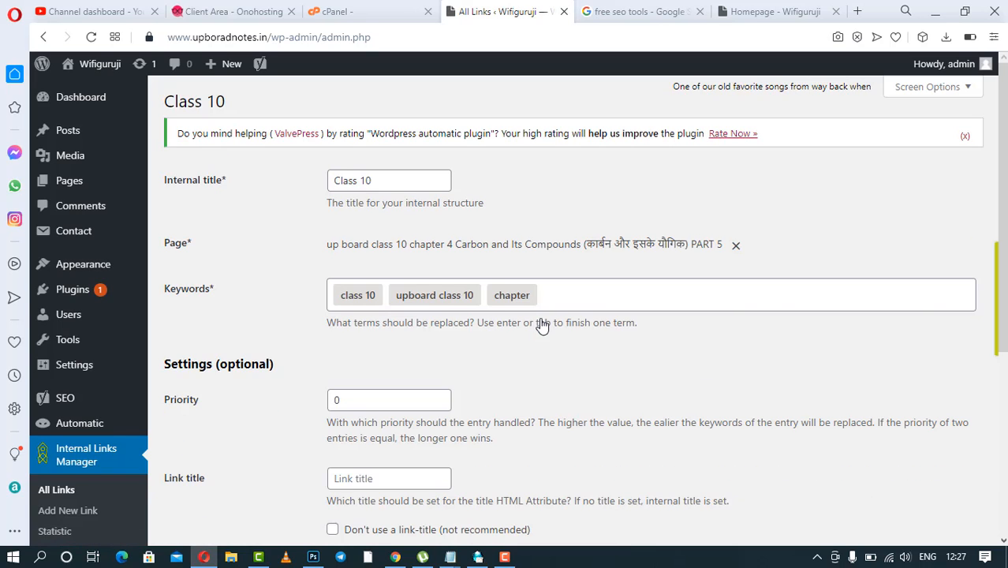
scroll(541, 324, down, 3)
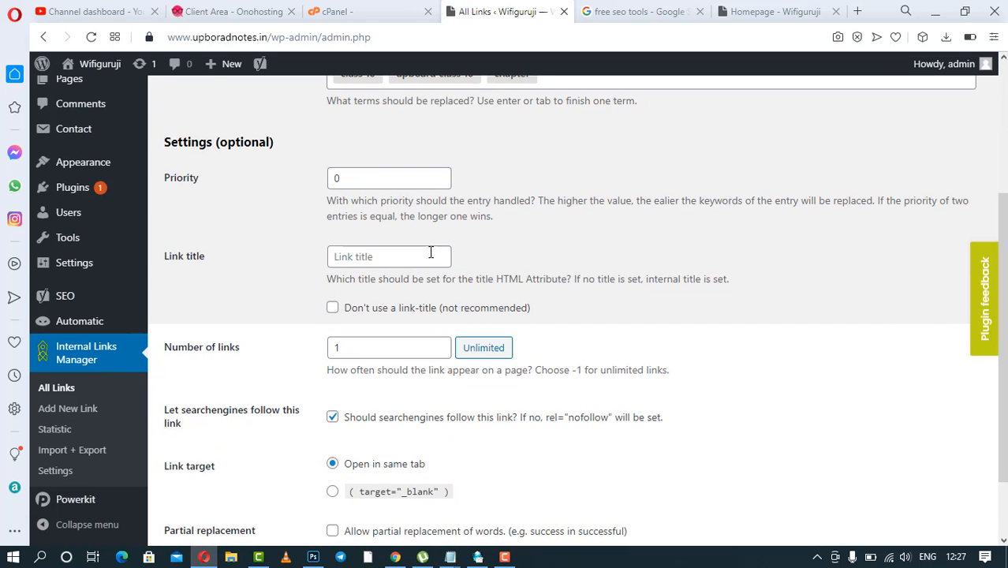
double_click(373, 347)
text(3)
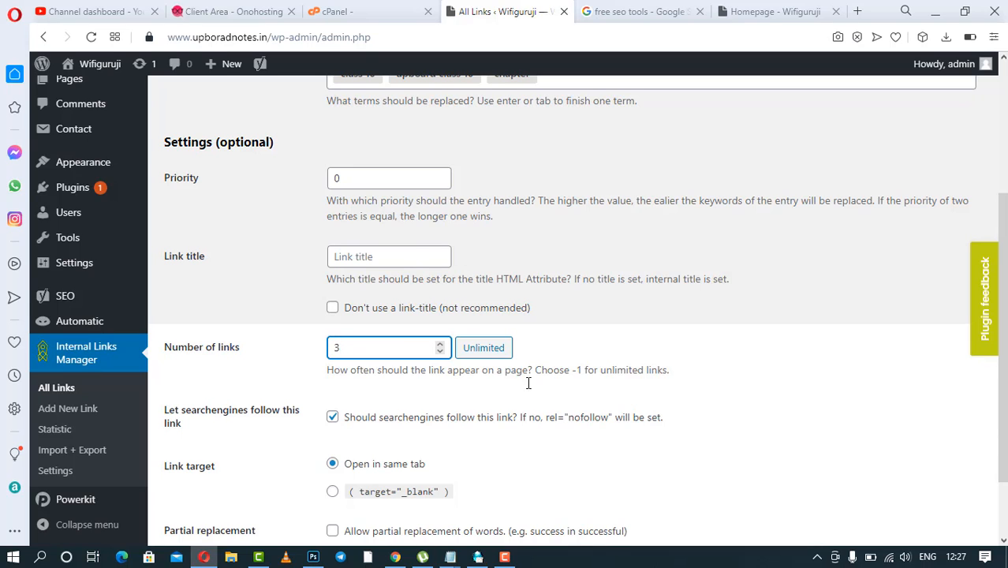
click(822, 388)
scroll(781, 381, down, 2)
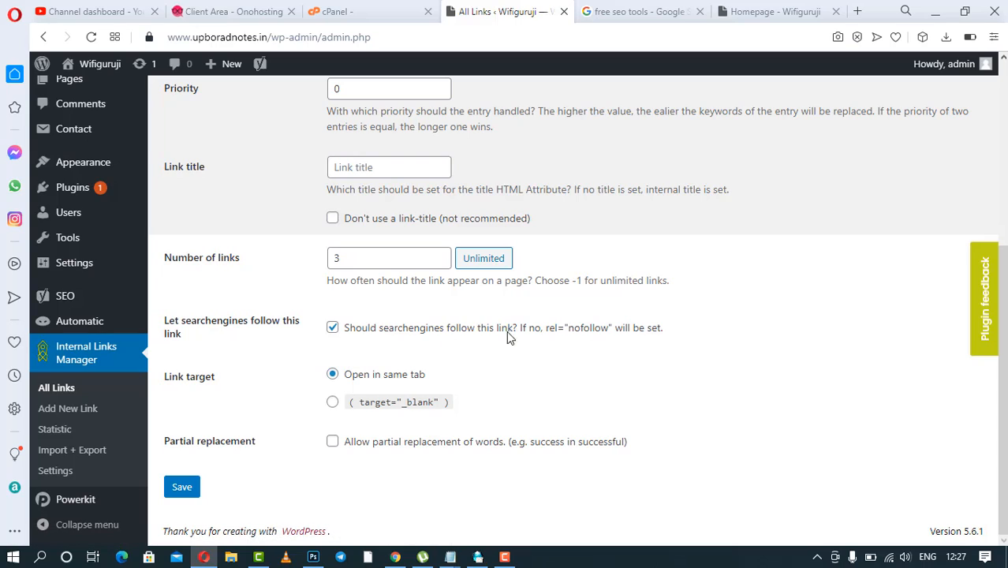
Stop search engines from following the "Class 10" link, set it to open in the same tab, and save it
click(333, 328)
click(333, 404)
click(332, 374)
click(332, 403)
click(333, 376)
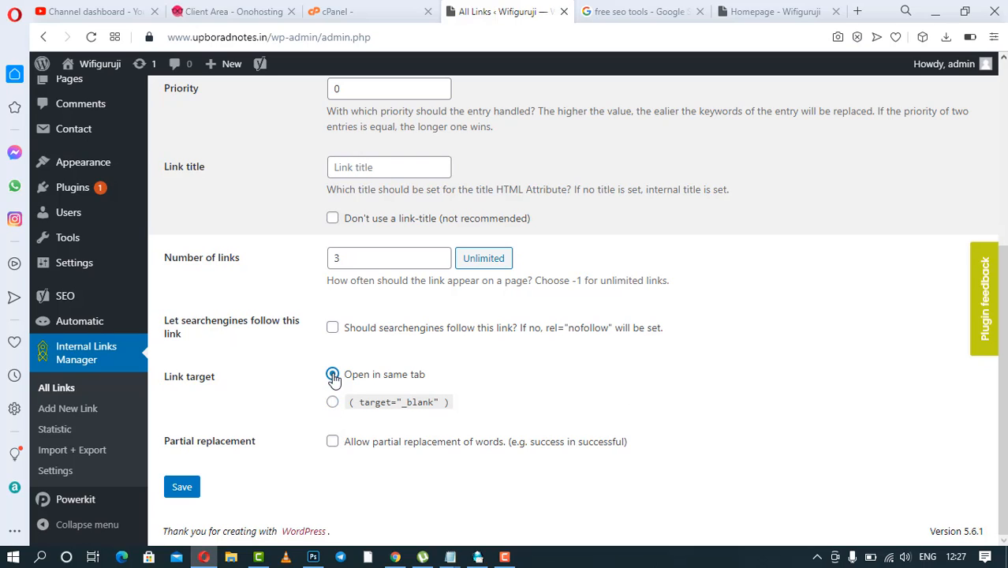
click(183, 491)
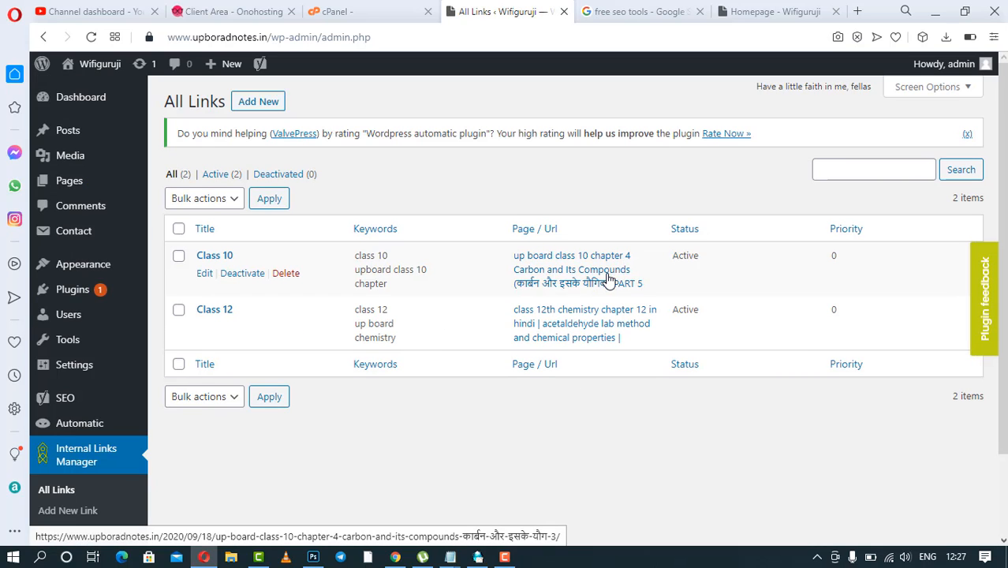
Open the "up board class 10 chapter 5 important questions" post from the site's homepage
click(775, 11)
scroll(581, 207, up, 3)
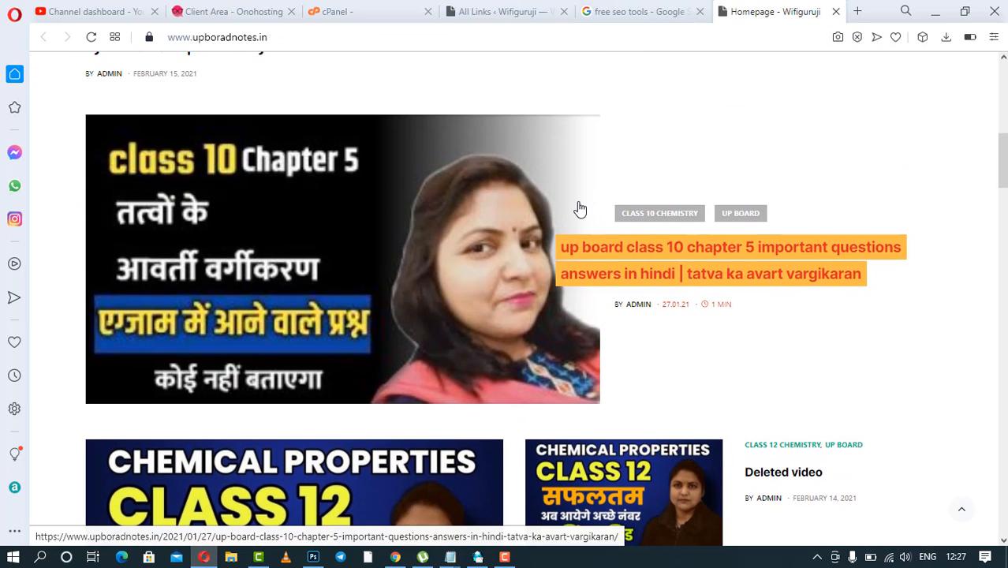
click(693, 262)
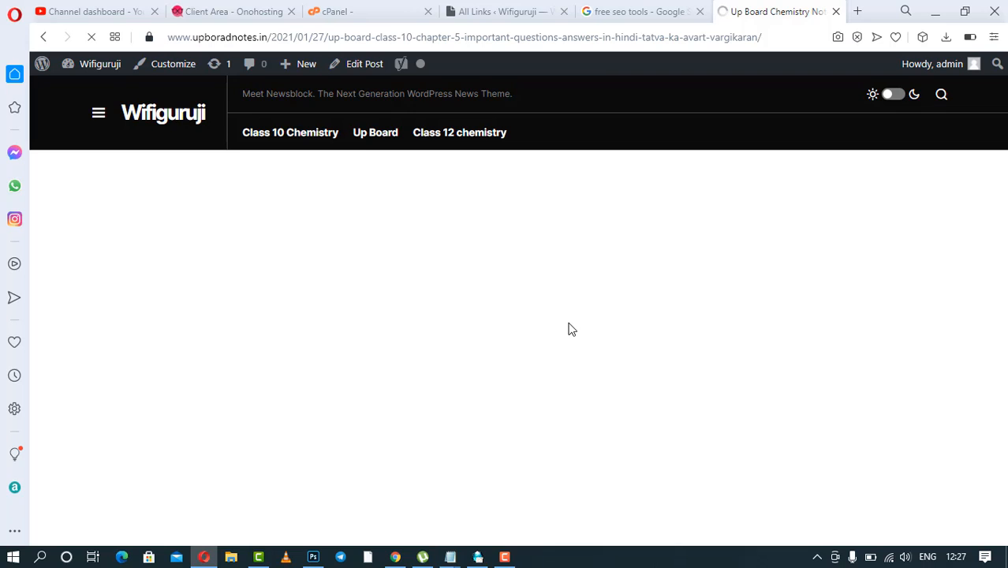
Follow the automatic link on "chapter" in the post's description and look over the linked page
scroll(570, 330, down, 3)
scroll(572, 330, down, 7)
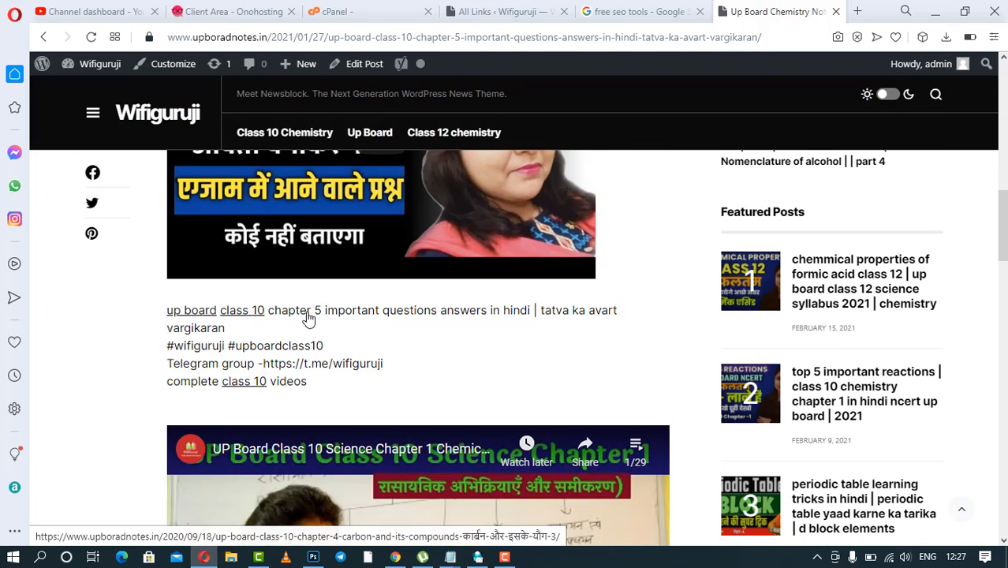
click(294, 316)
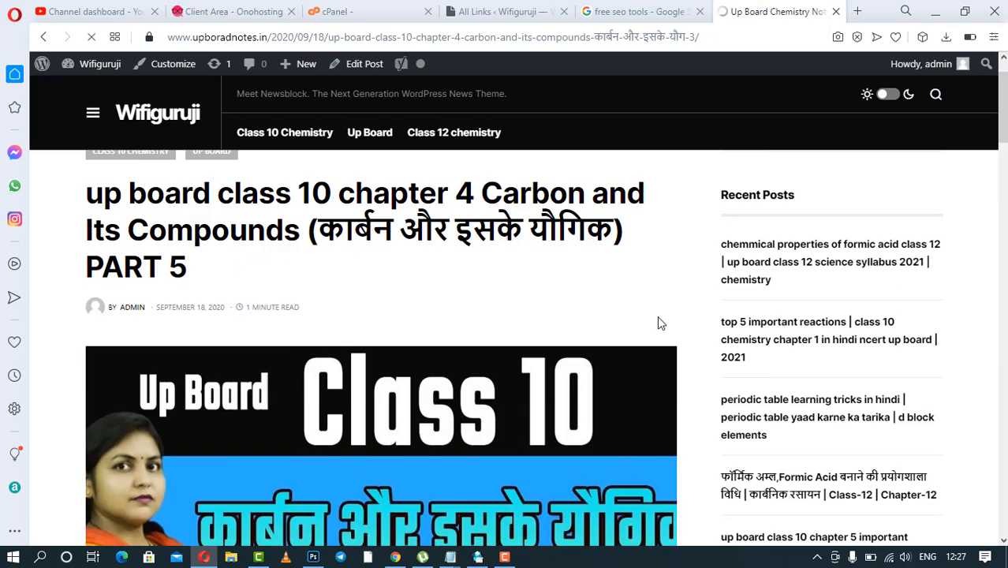
scroll(660, 322, down, 10)
scroll(660, 322, up, 10)
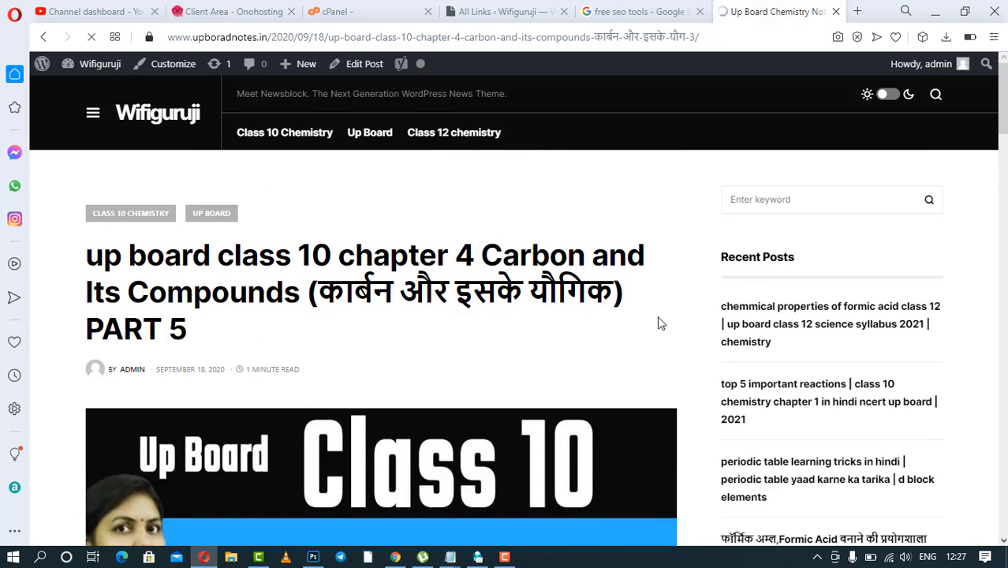
Return to Internal Links Manager and review its click statistics for the last 30 days
click(491, 8)
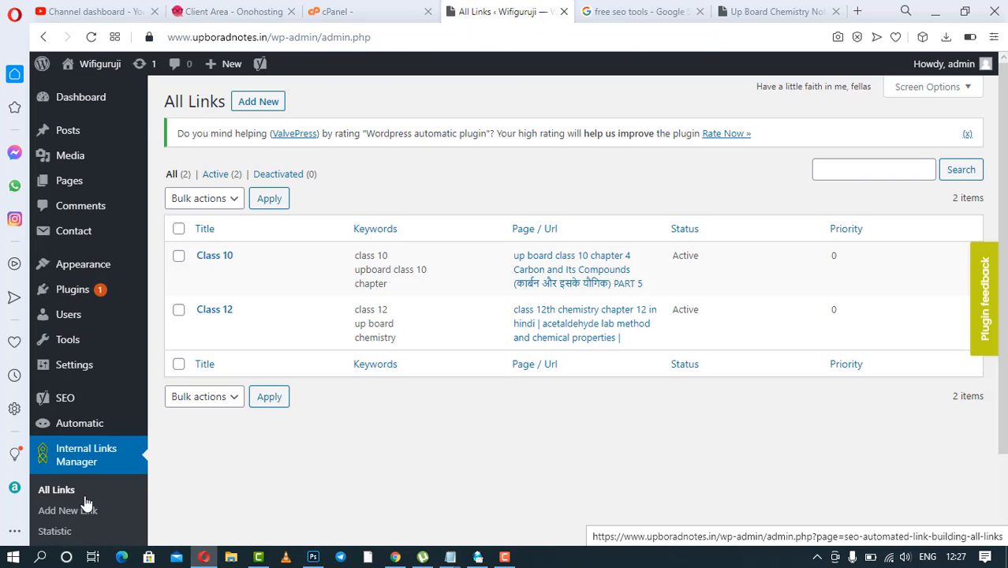
scroll(83, 497, down, 1)
click(61, 459)
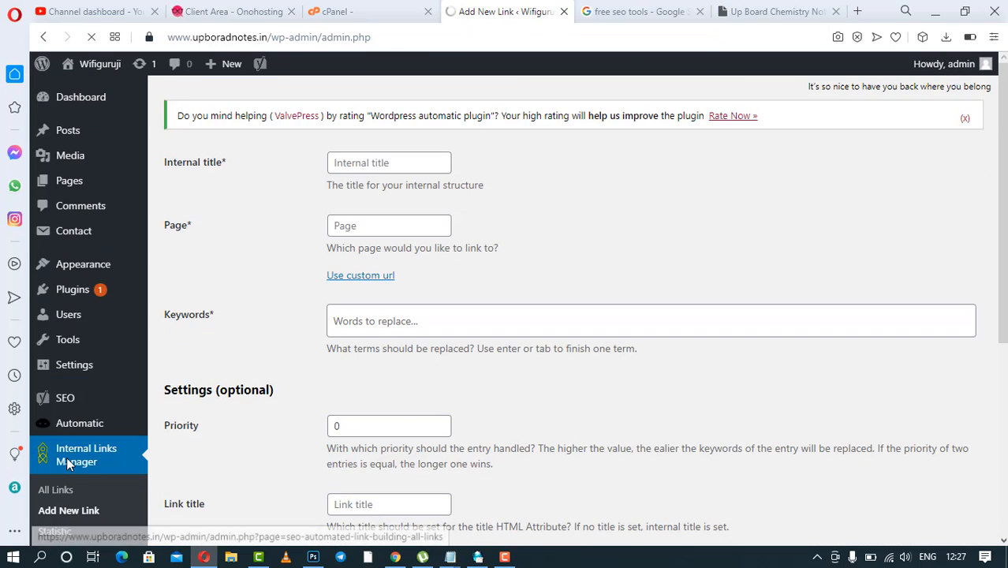
scroll(68, 473, down, 3)
click(54, 429)
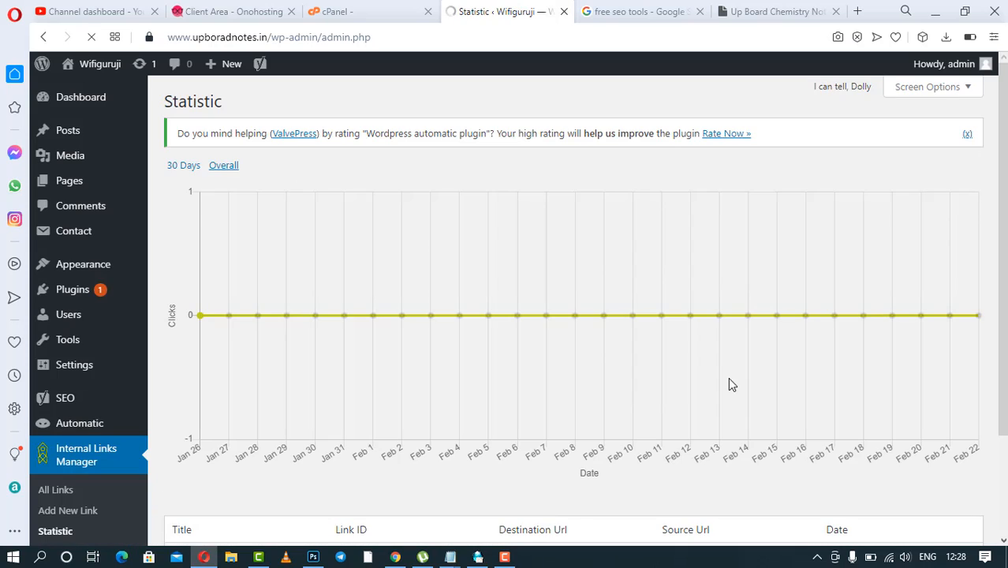
scroll(730, 382, down, 2)
scroll(730, 384, up, 2)
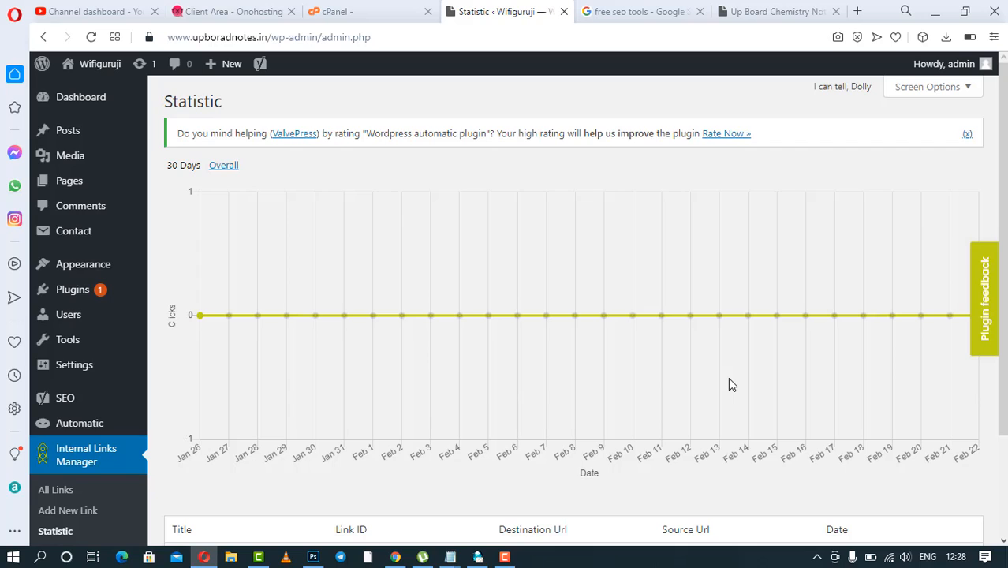
scroll(731, 383, down, 2)
scroll(731, 384, up, 2)
scroll(728, 385, down, 2)
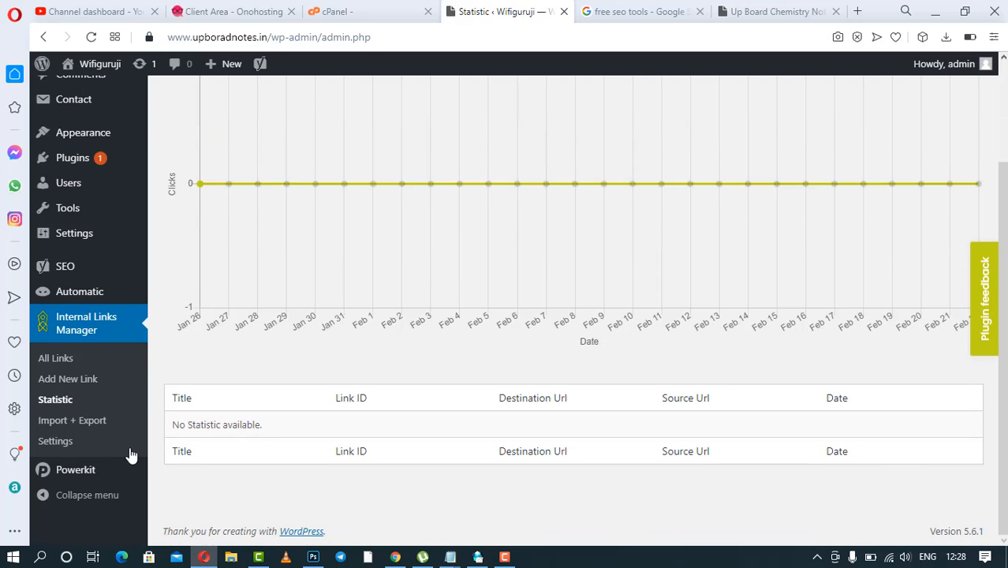
Open the Import + Export page of Internal Links Manager
click(77, 421)
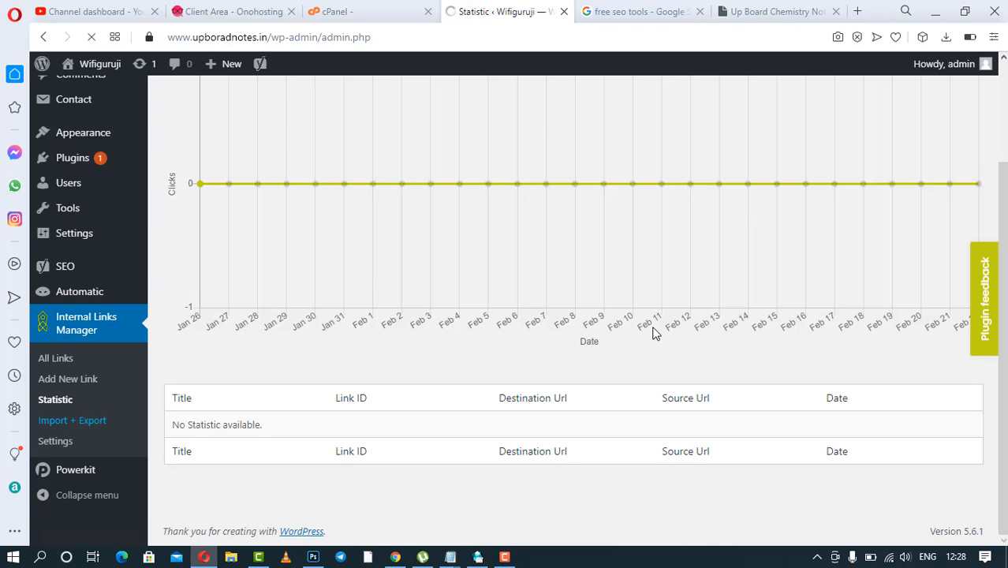